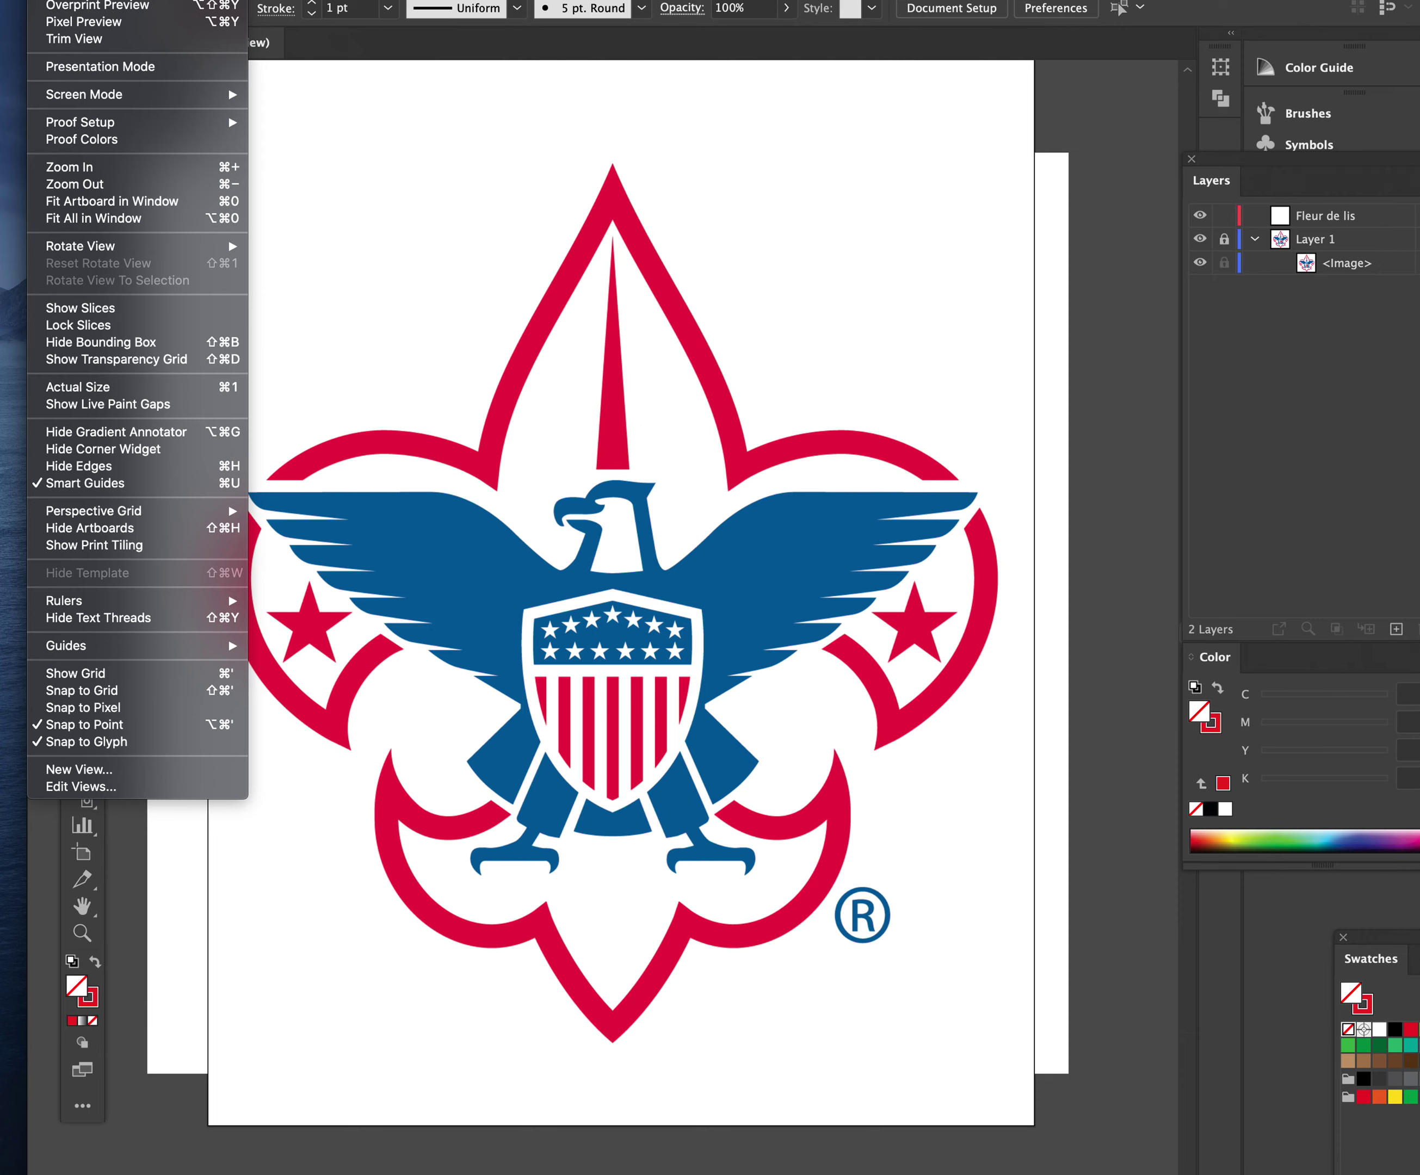
Step: Show the rulers and place a vertical guide down the emblem's centre line, through its top and bottom tips
mouse_move(124, 607)
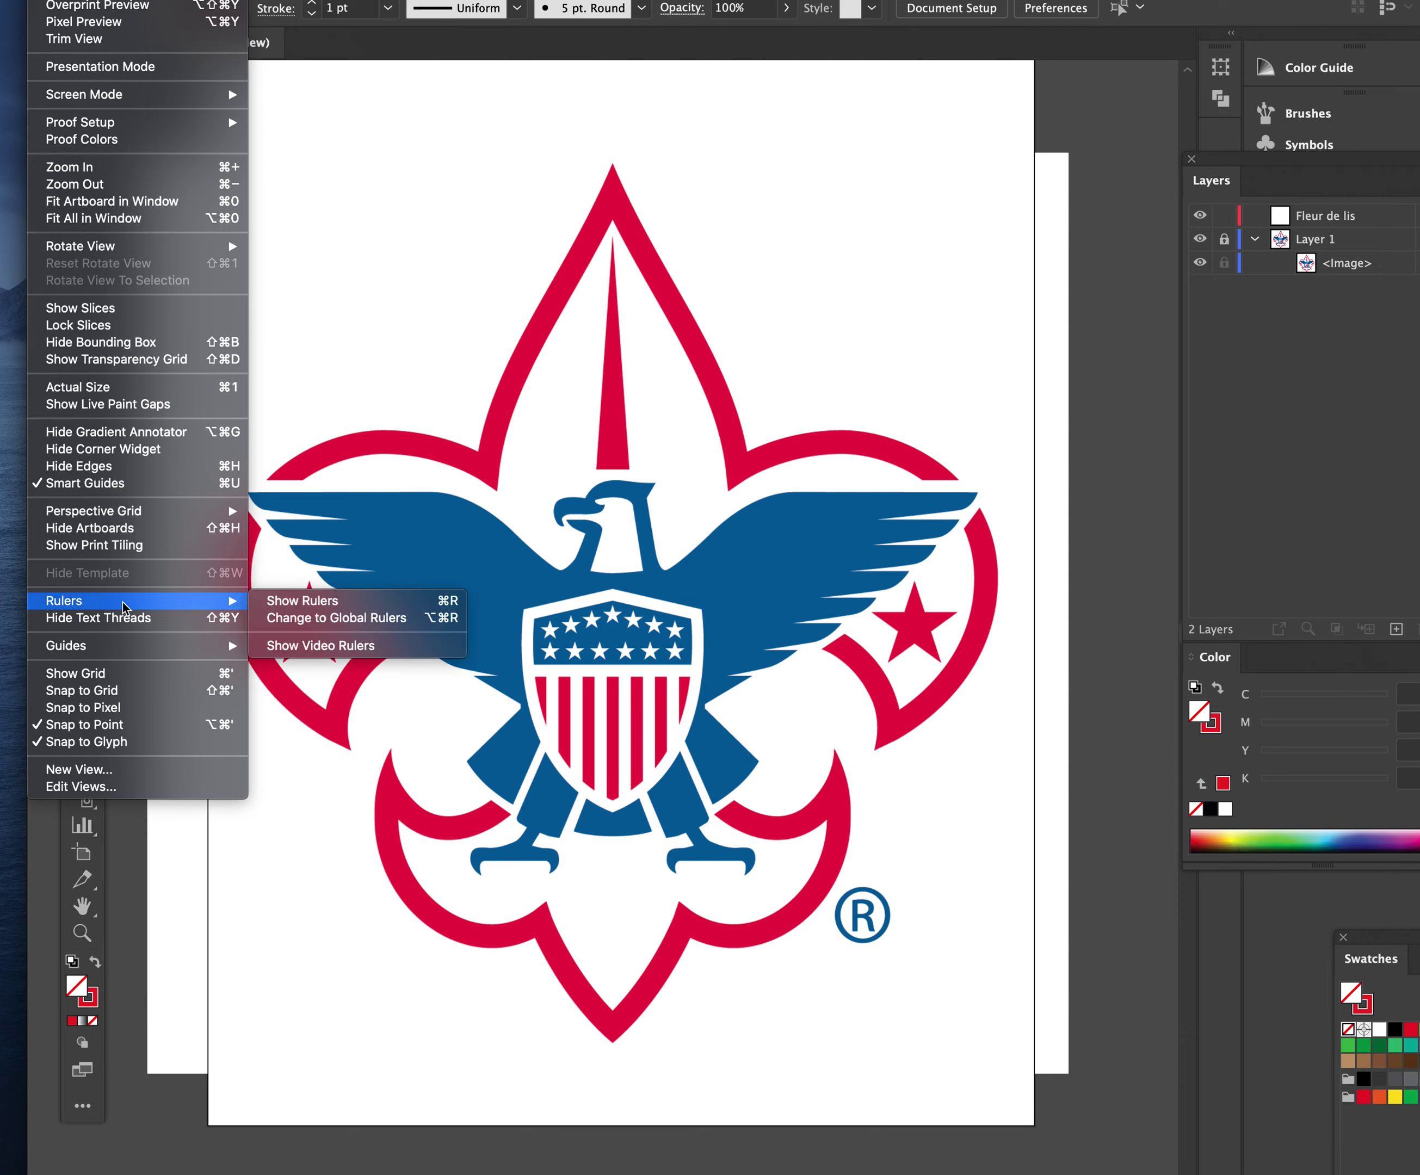
click(325, 602)
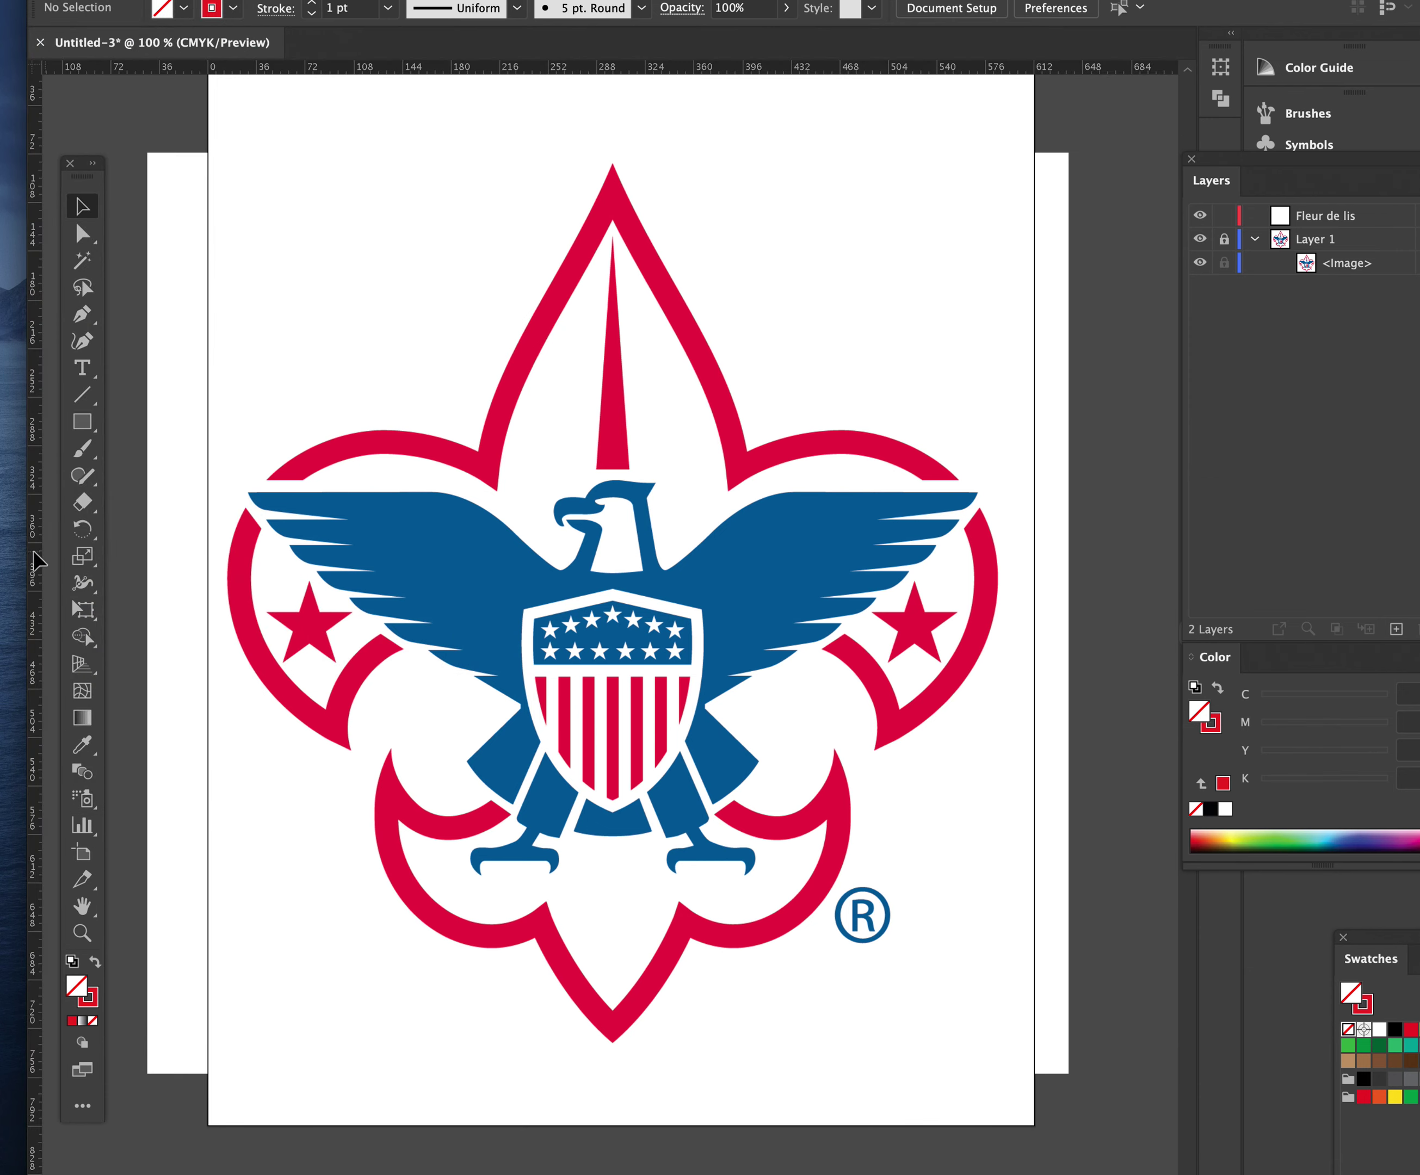
drag(33, 551, 611, 524)
drag(611, 524, 611, 524)
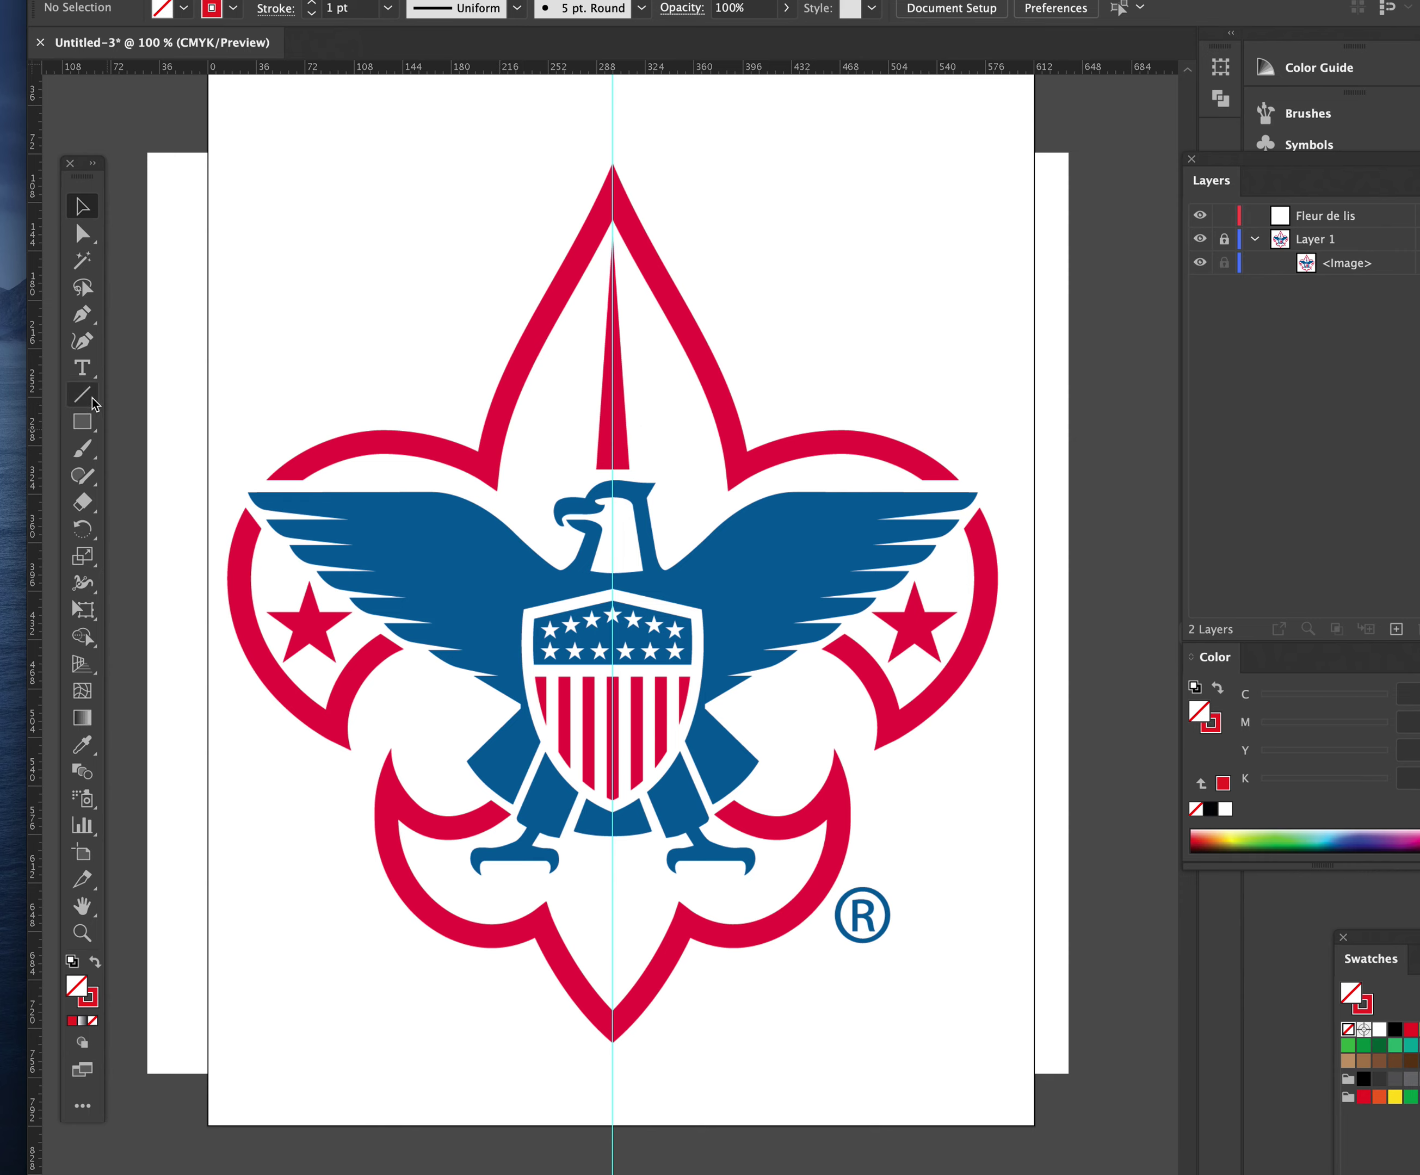
Step: Draw a near-circular ellipse with the Ellipse tool and move it into the empty area at the emblem's upper left
drag(85, 424, 181, 475)
drag(391, 328, 613, 542)
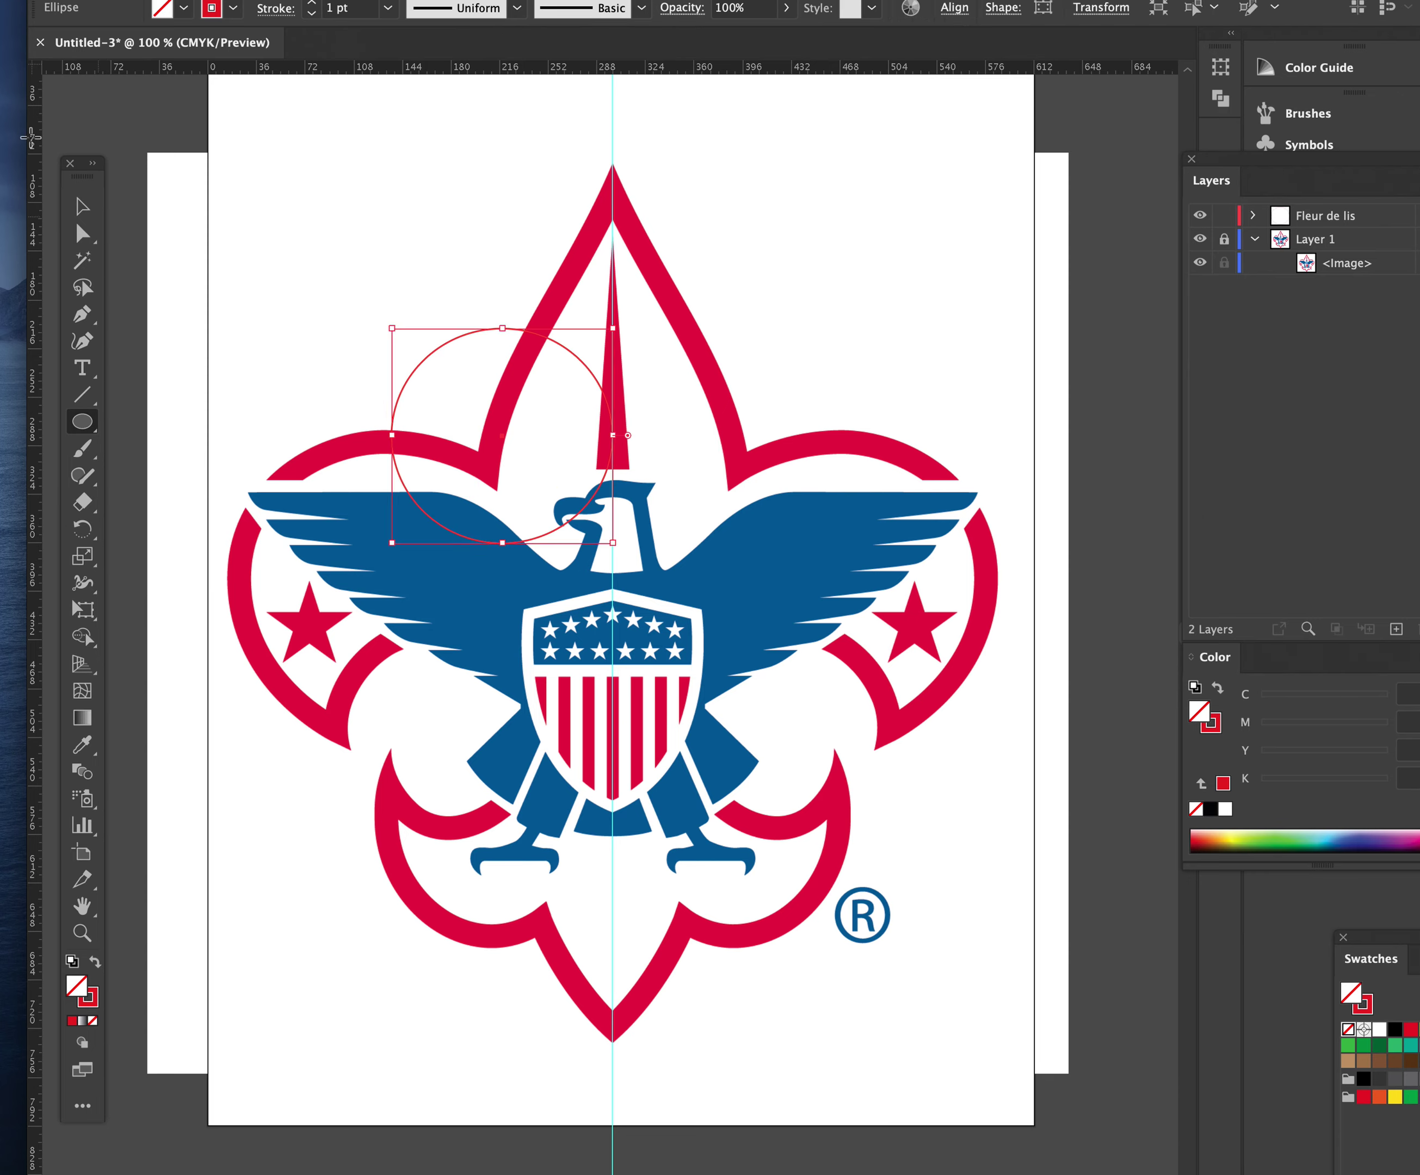
click(90, 195)
drag(500, 437, 377, 286)
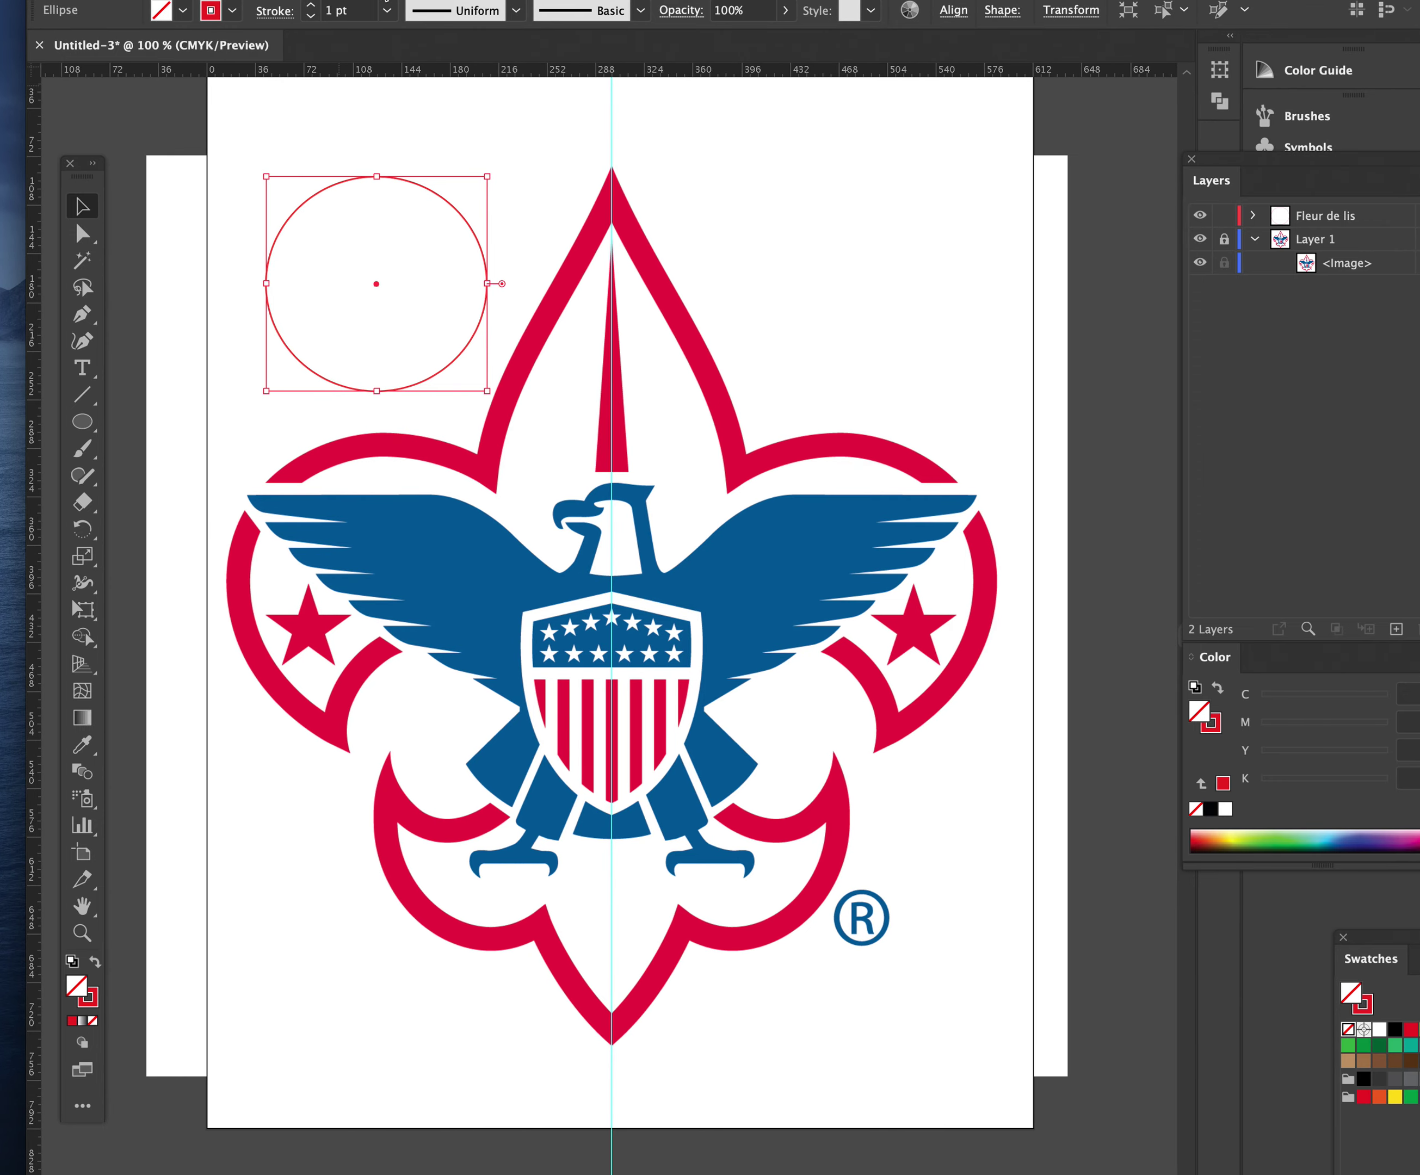
Step: Increase the circle's stroke weight to 18 pt
click(311, 6)
click(311, 6)
click(310, 6)
click(311, 6)
click(311, 6)
drag(311, 6, 310, 6)
click(310, 6)
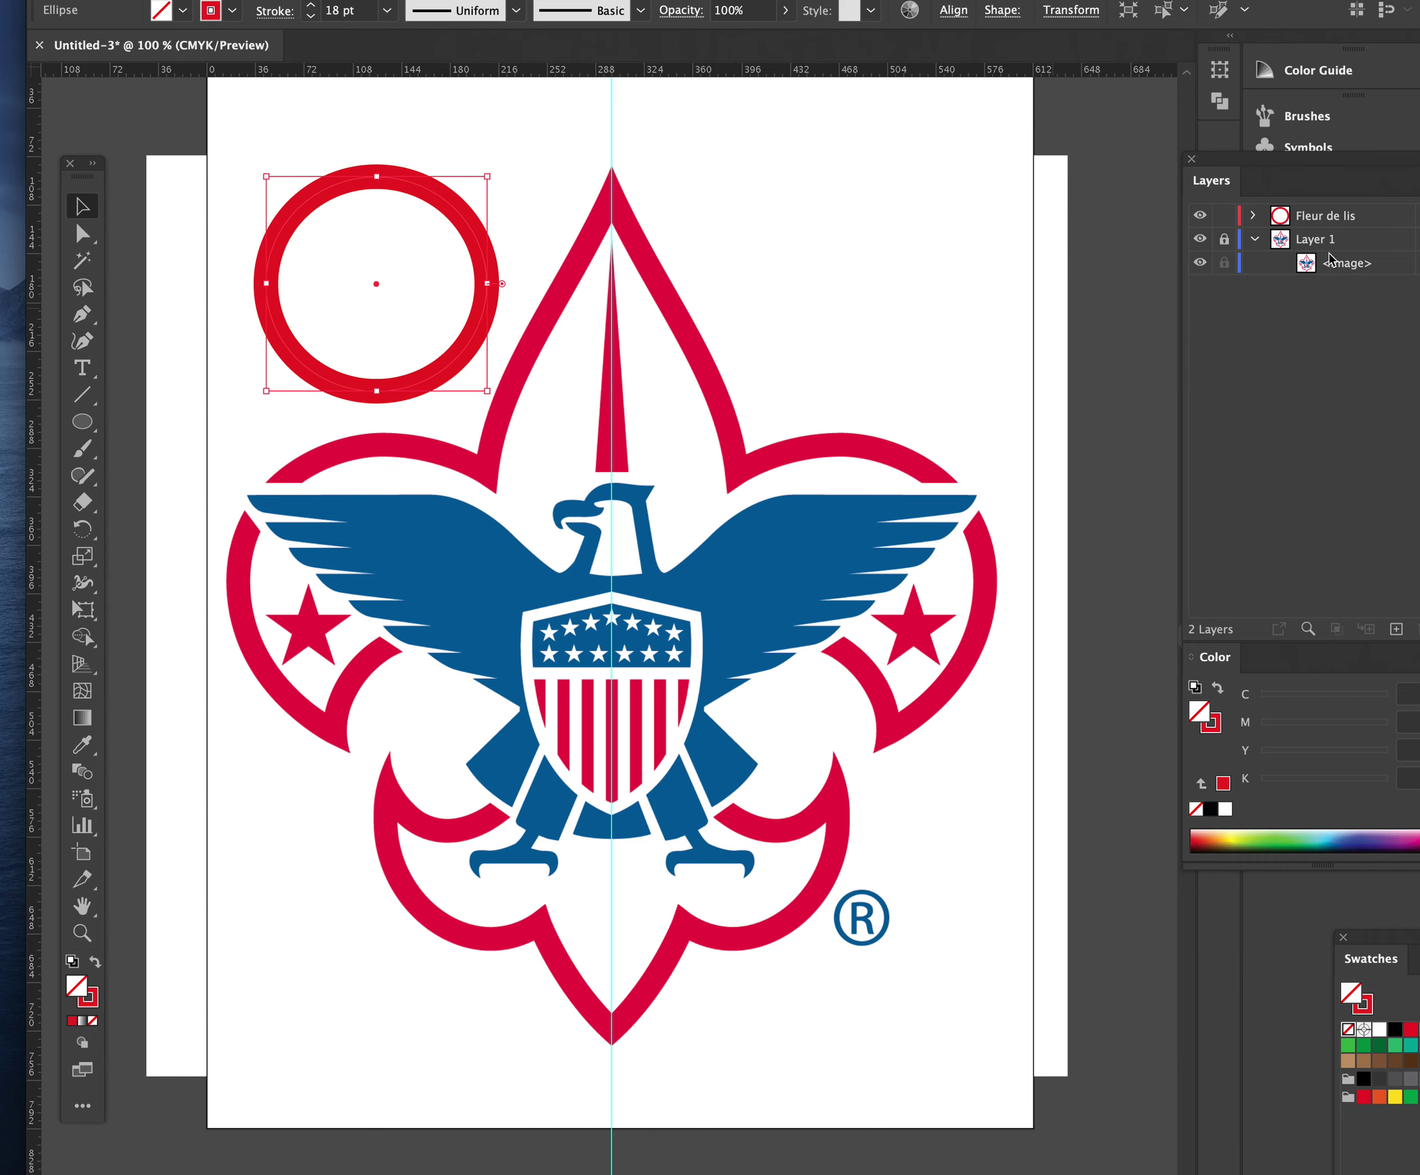
Step: Change the Fleur de lis layer's colour to Green and deselect the circle
double_click(1280, 222)
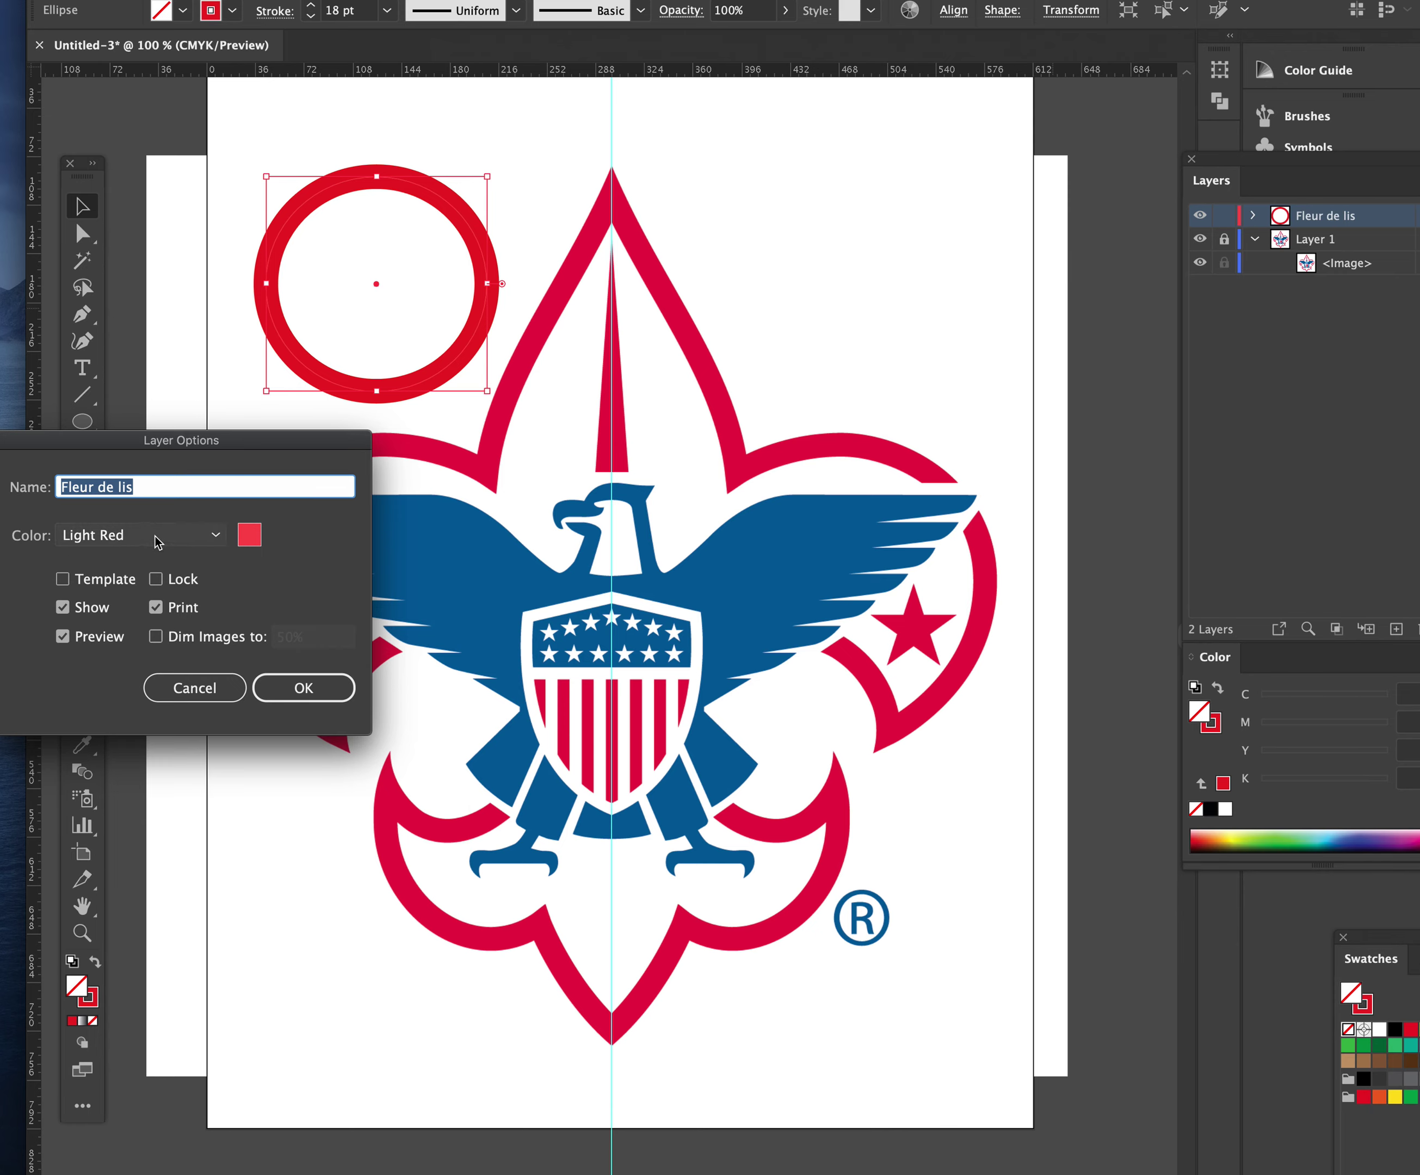
click(216, 536)
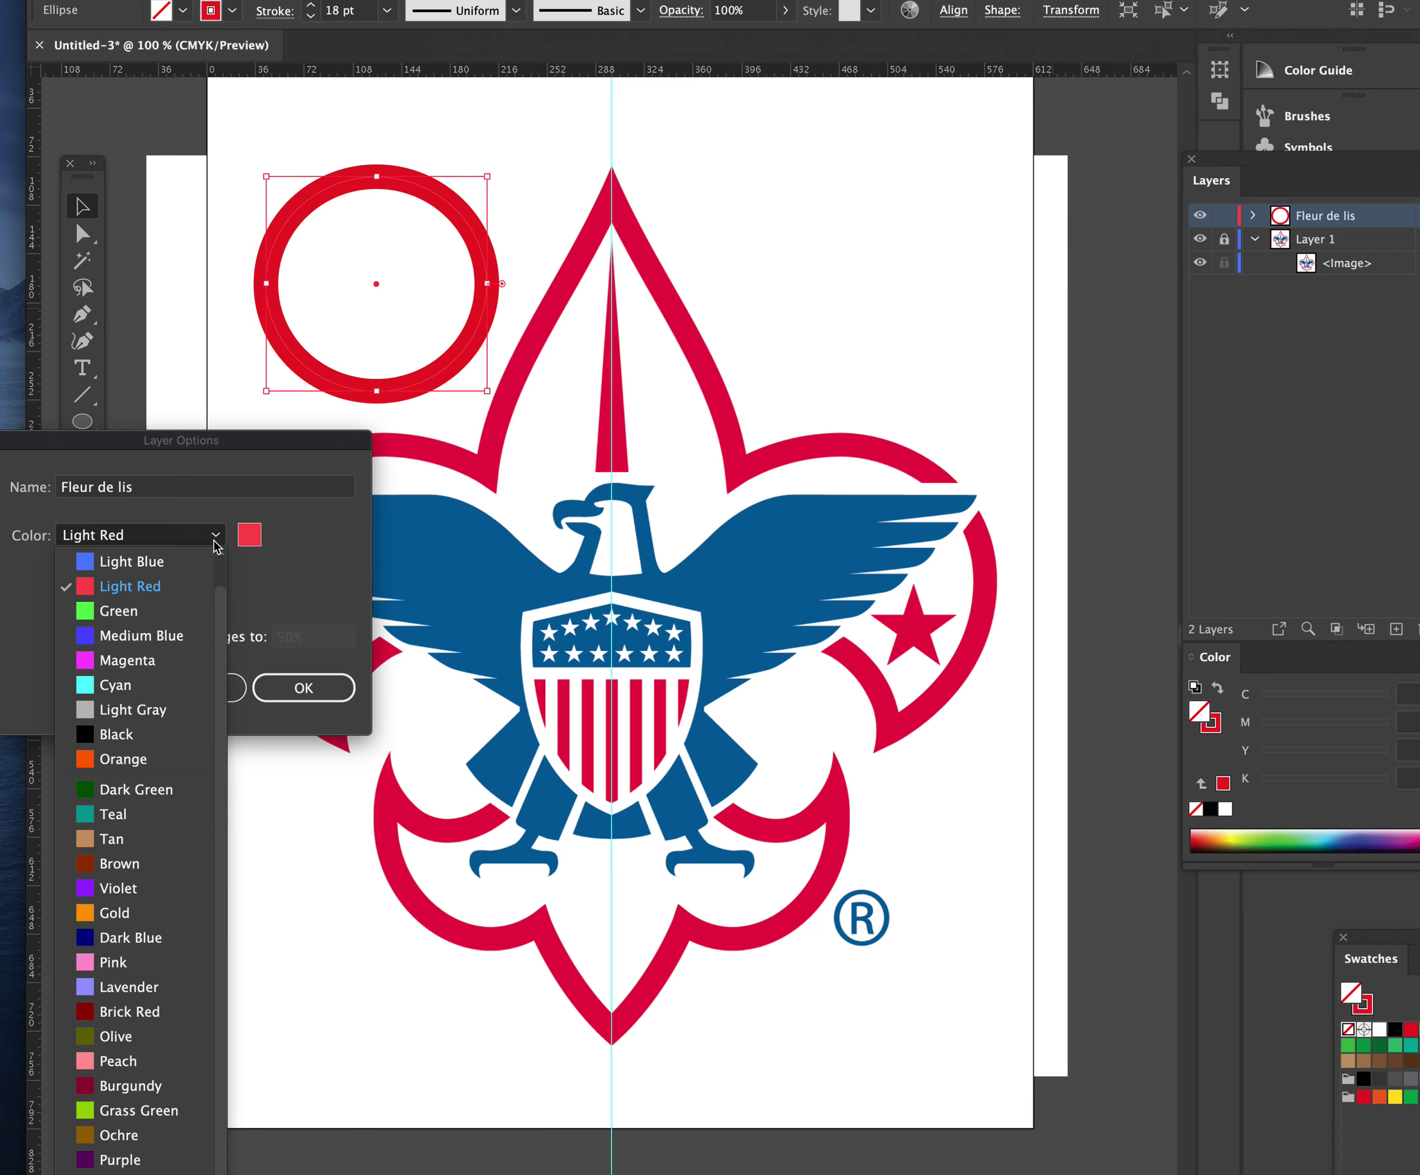
click(150, 610)
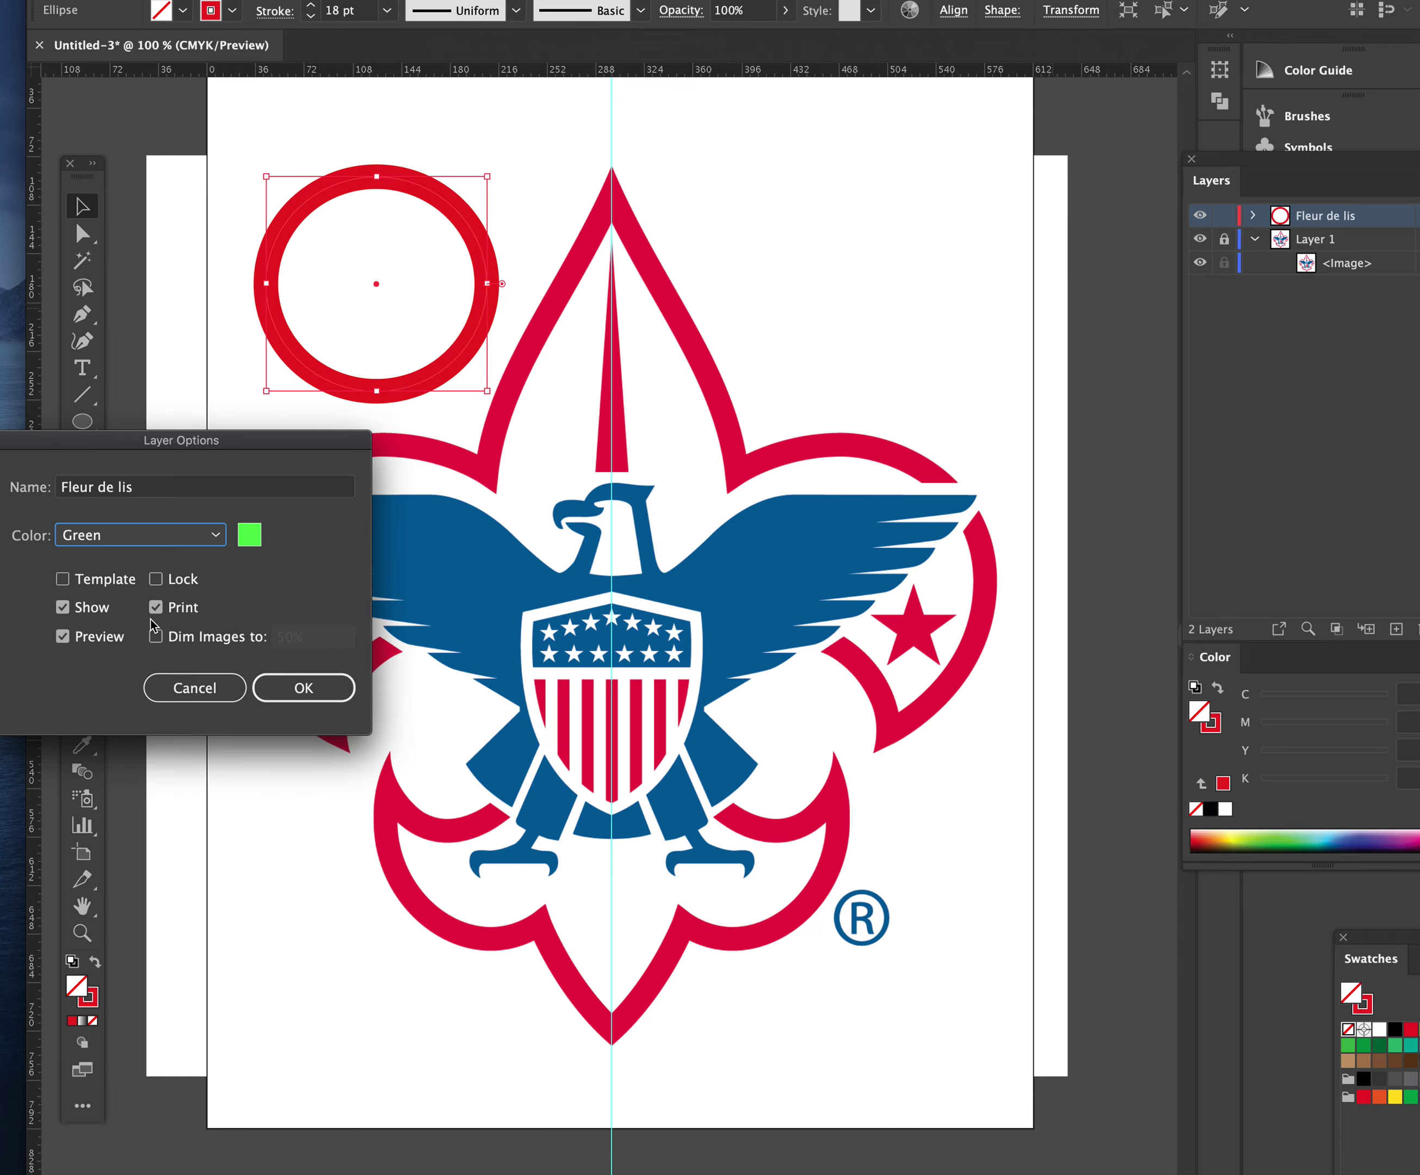
click(298, 686)
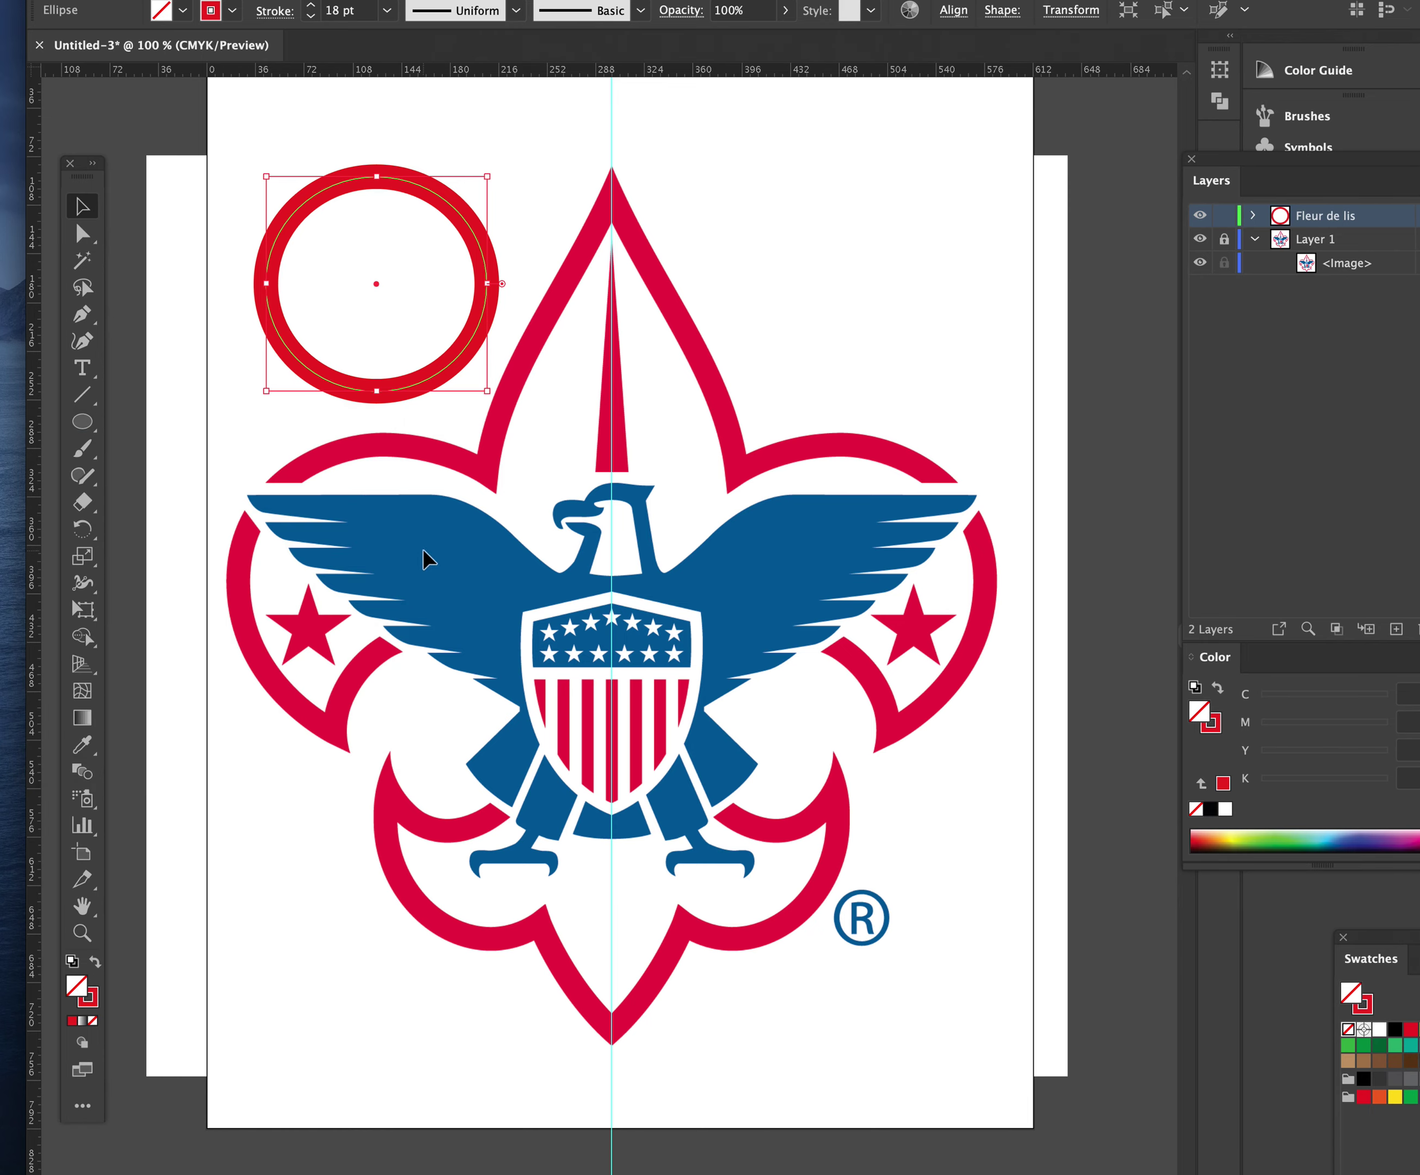
click(427, 455)
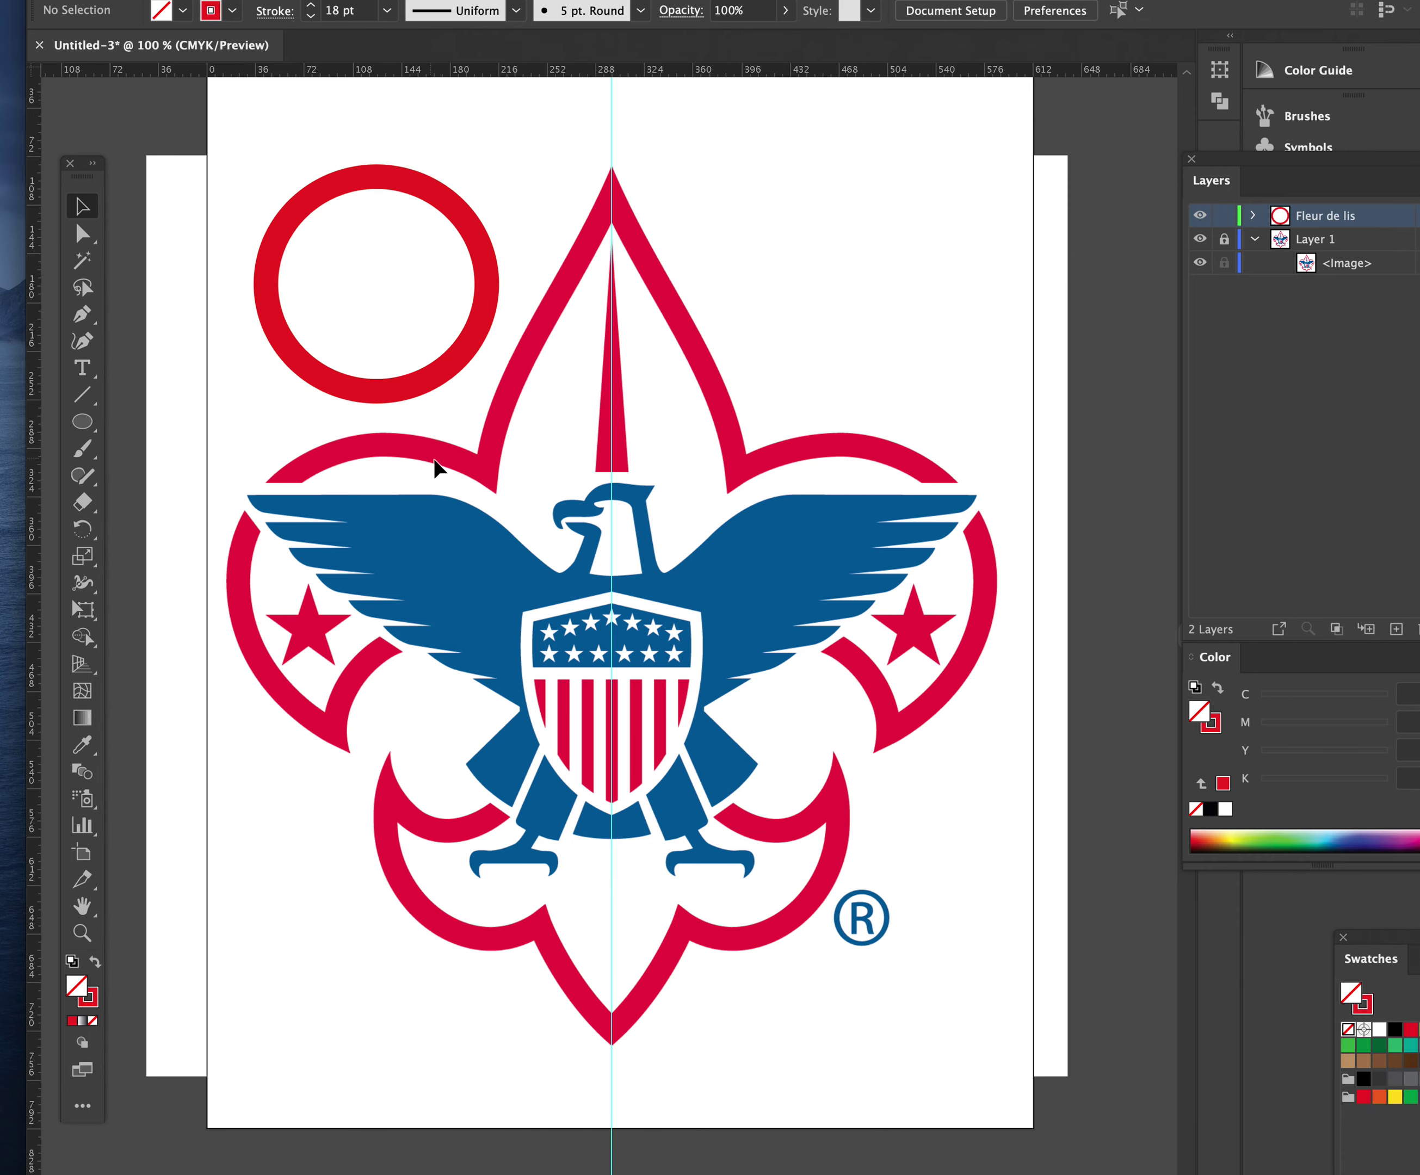
Step: Scale the circle up so that it covers most of the emblem's upper part
click(400, 393)
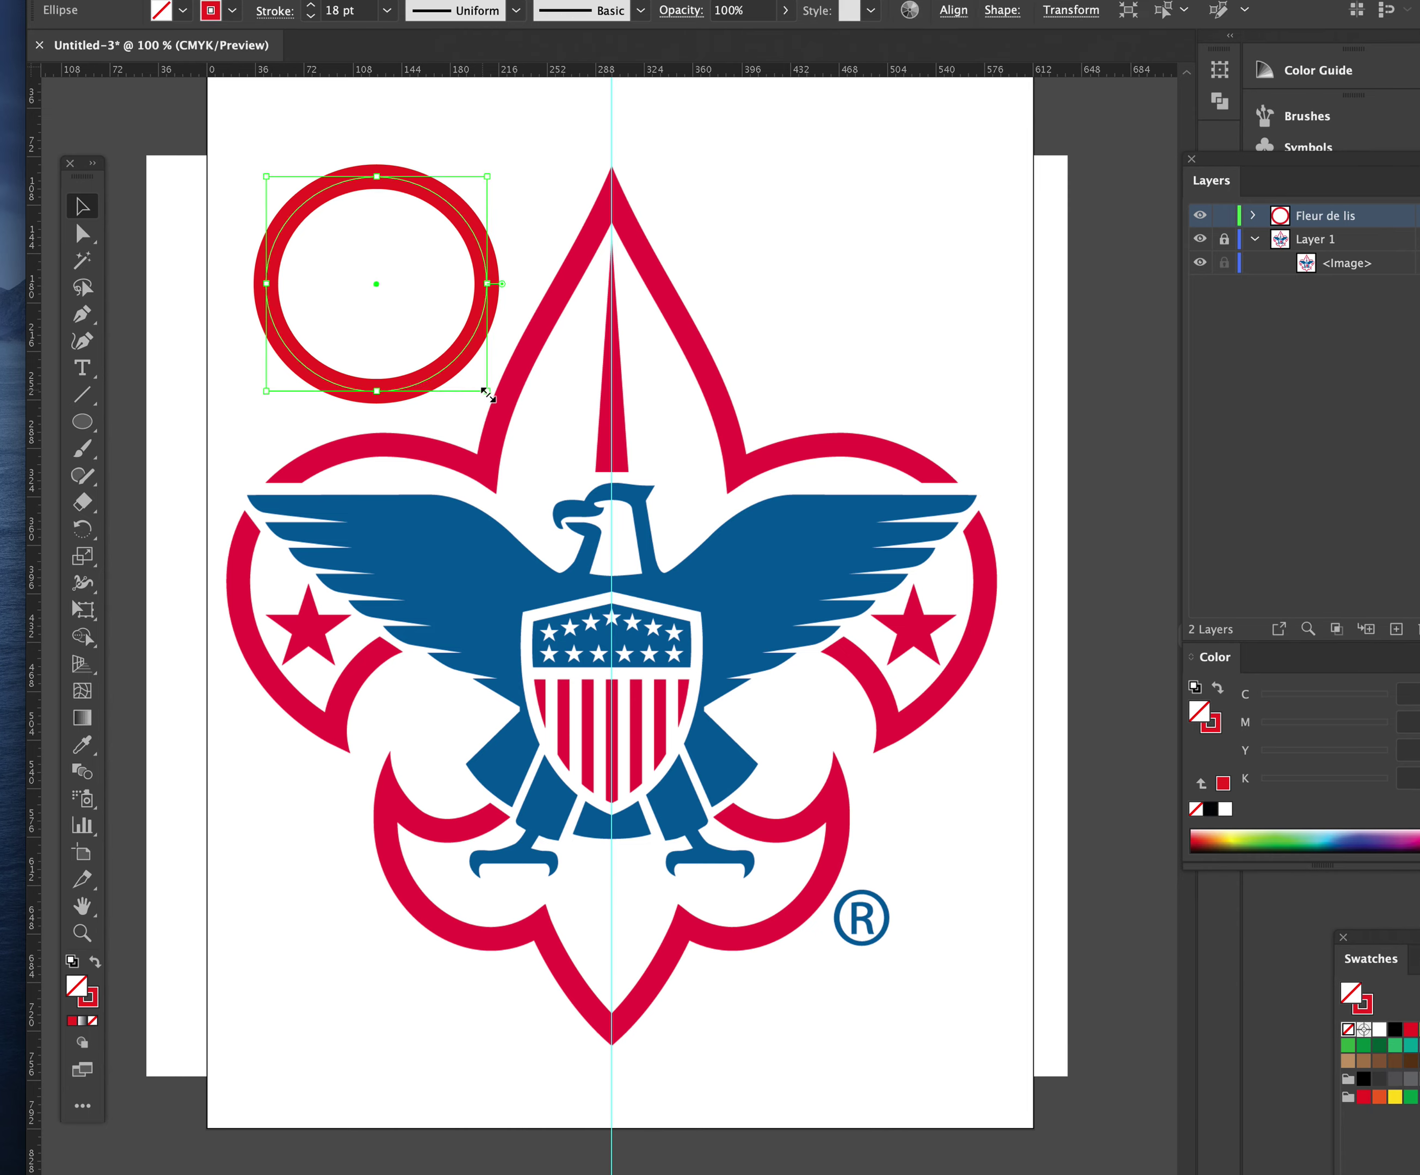
mouse_move(487, 393)
mouse_down()
mouse_move(609, 535)
mouse_move(645, 634)
mouse_move(643, 543)
mouse_up()
drag(505, 560, 654, 740)
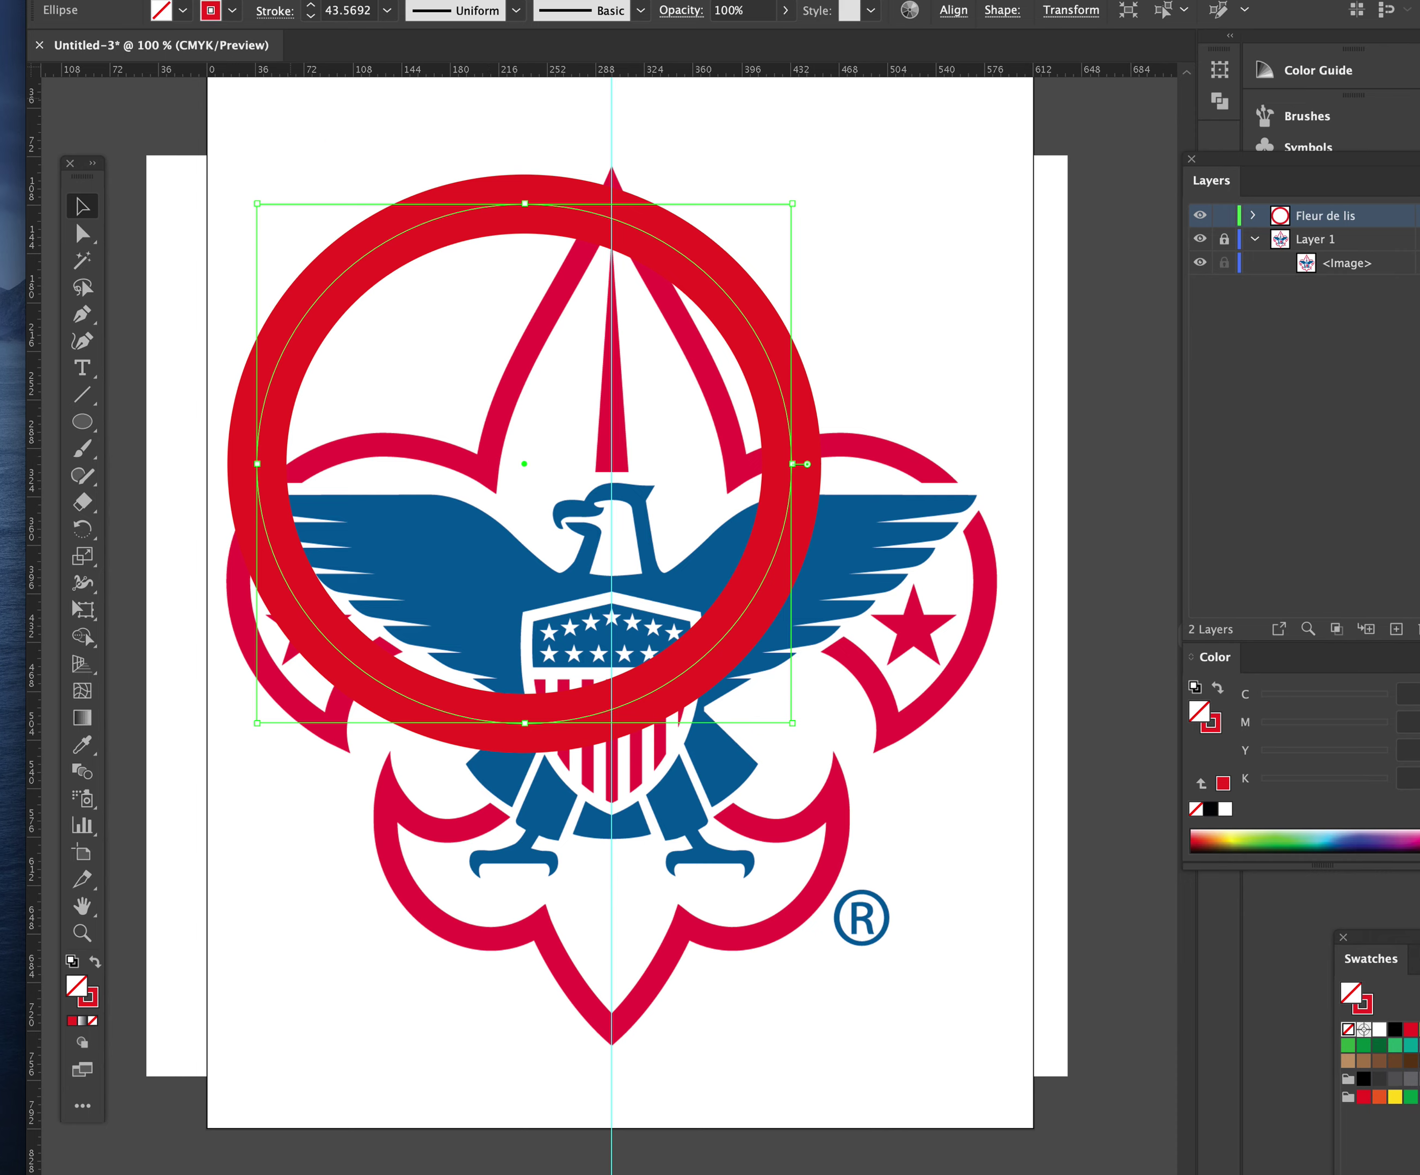
Step: Display the detailed Stroke settings
click(102, 0)
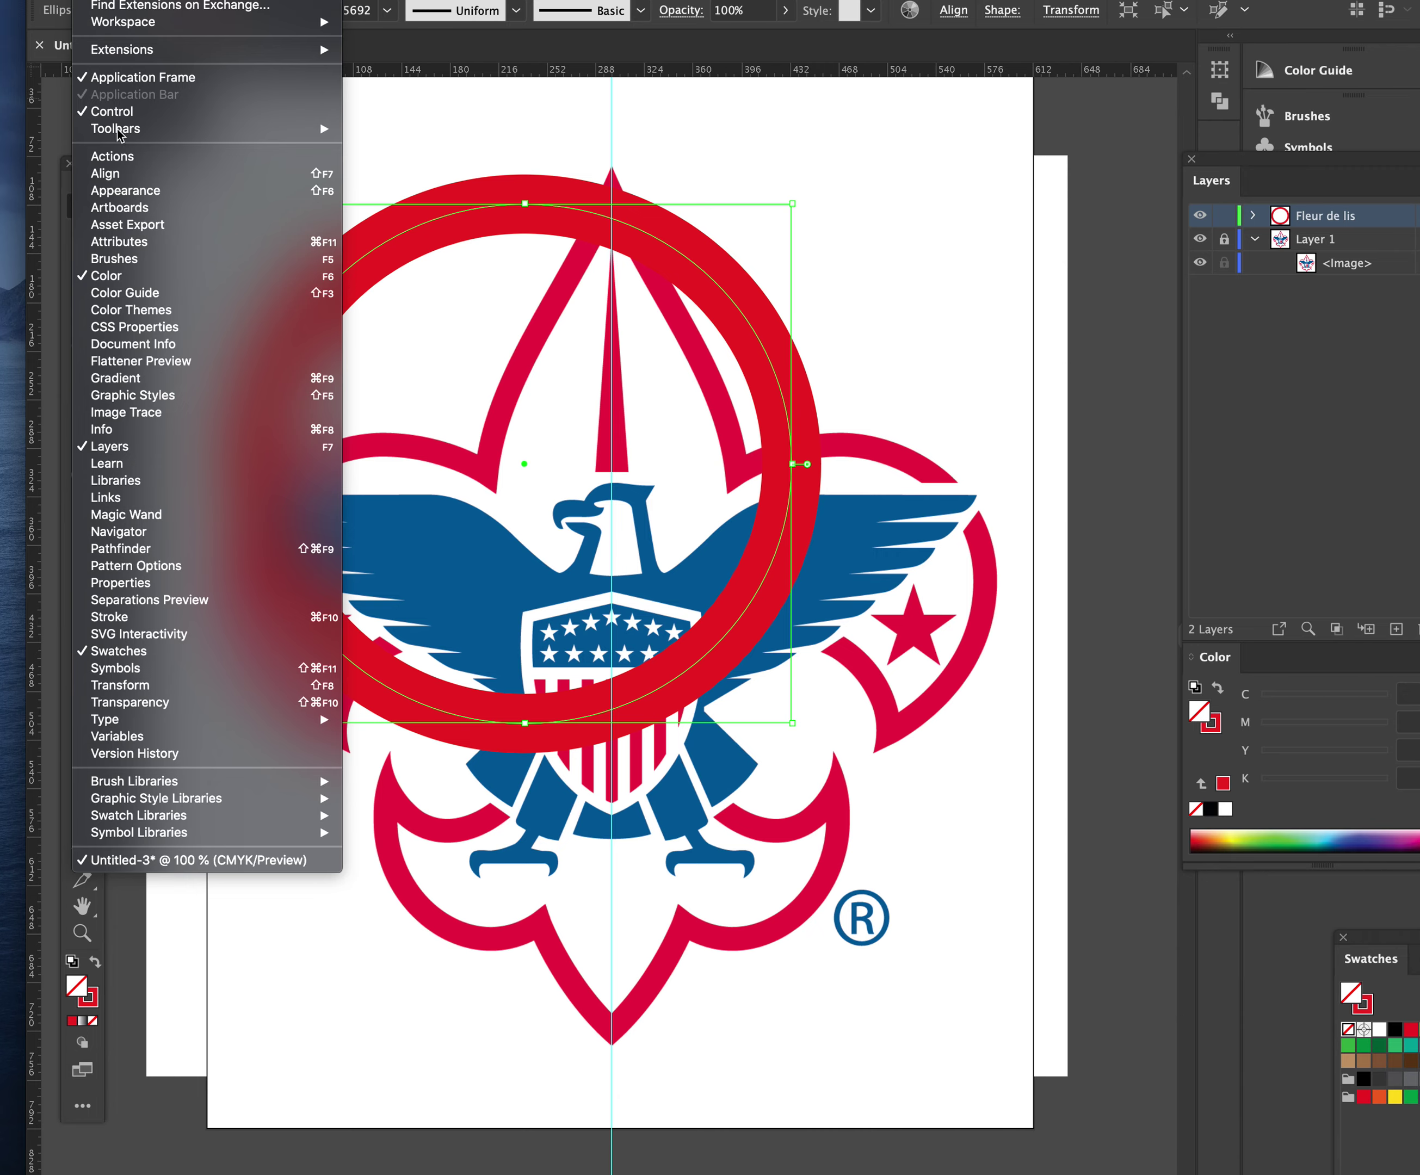
click(182, 618)
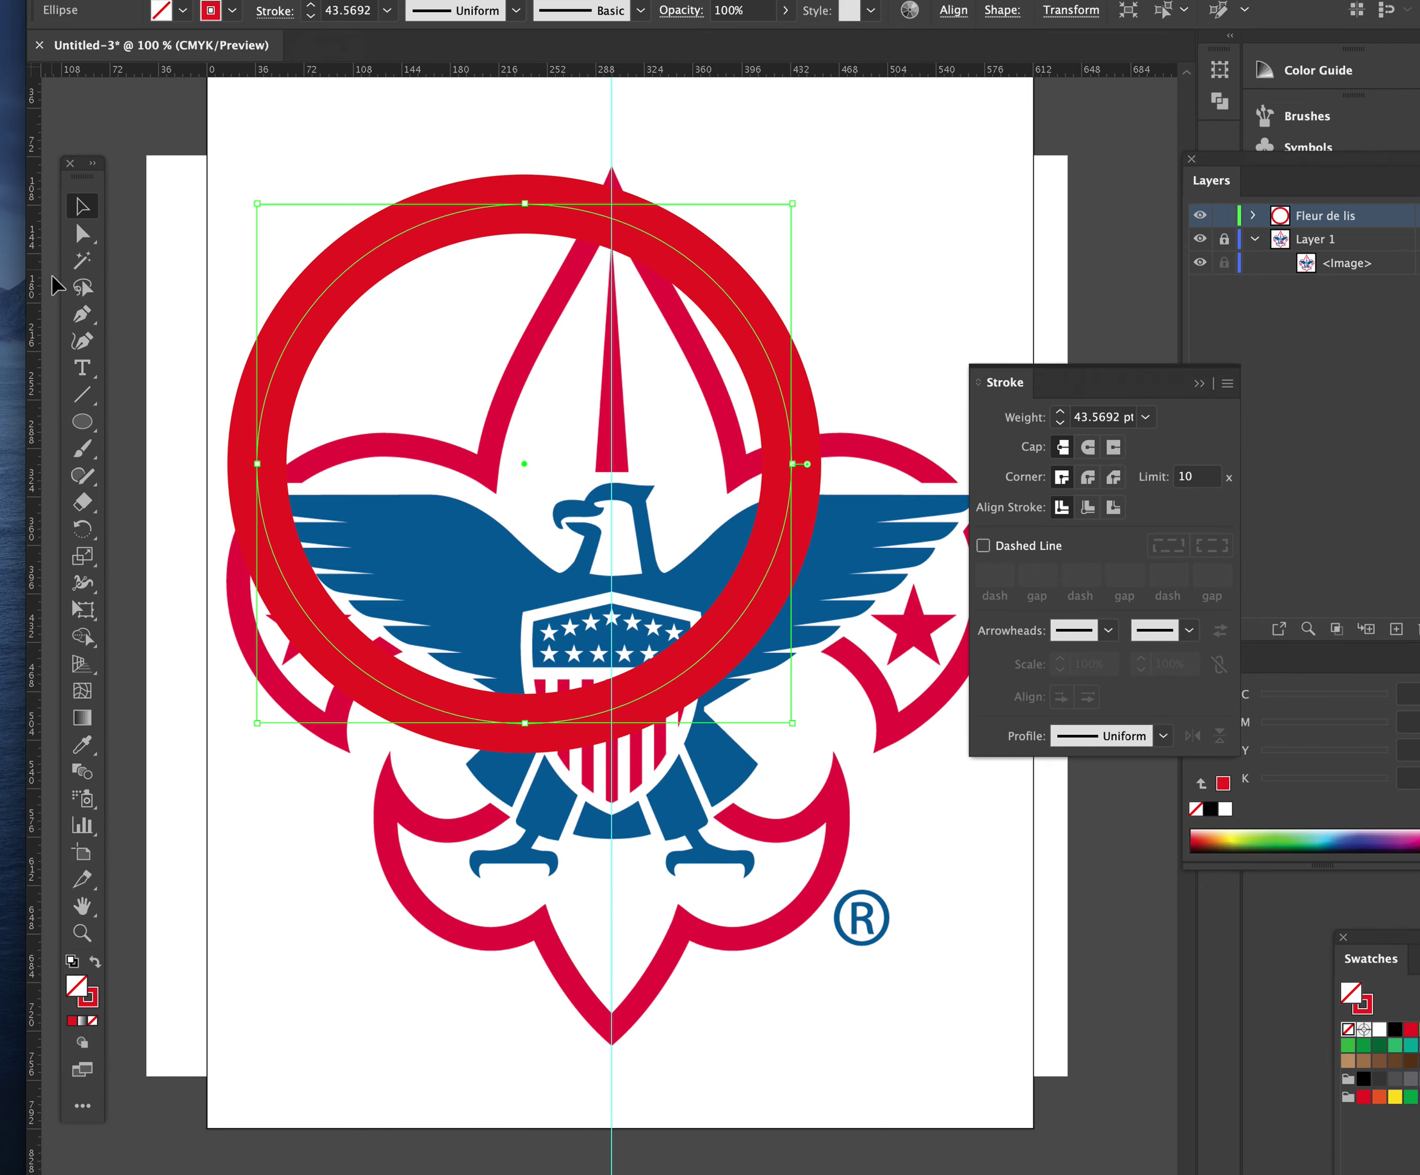
Step: Draw an open three-point curve above the circle with the Pen tool and shift it slightly right and down
click(82, 313)
drag(307, 130, 357, 103)
drag(713, 137, 801, 206)
mouse_move(896, 256)
mouse_down()
mouse_move(937, 226)
mouse_move(960, 268)
mouse_up()
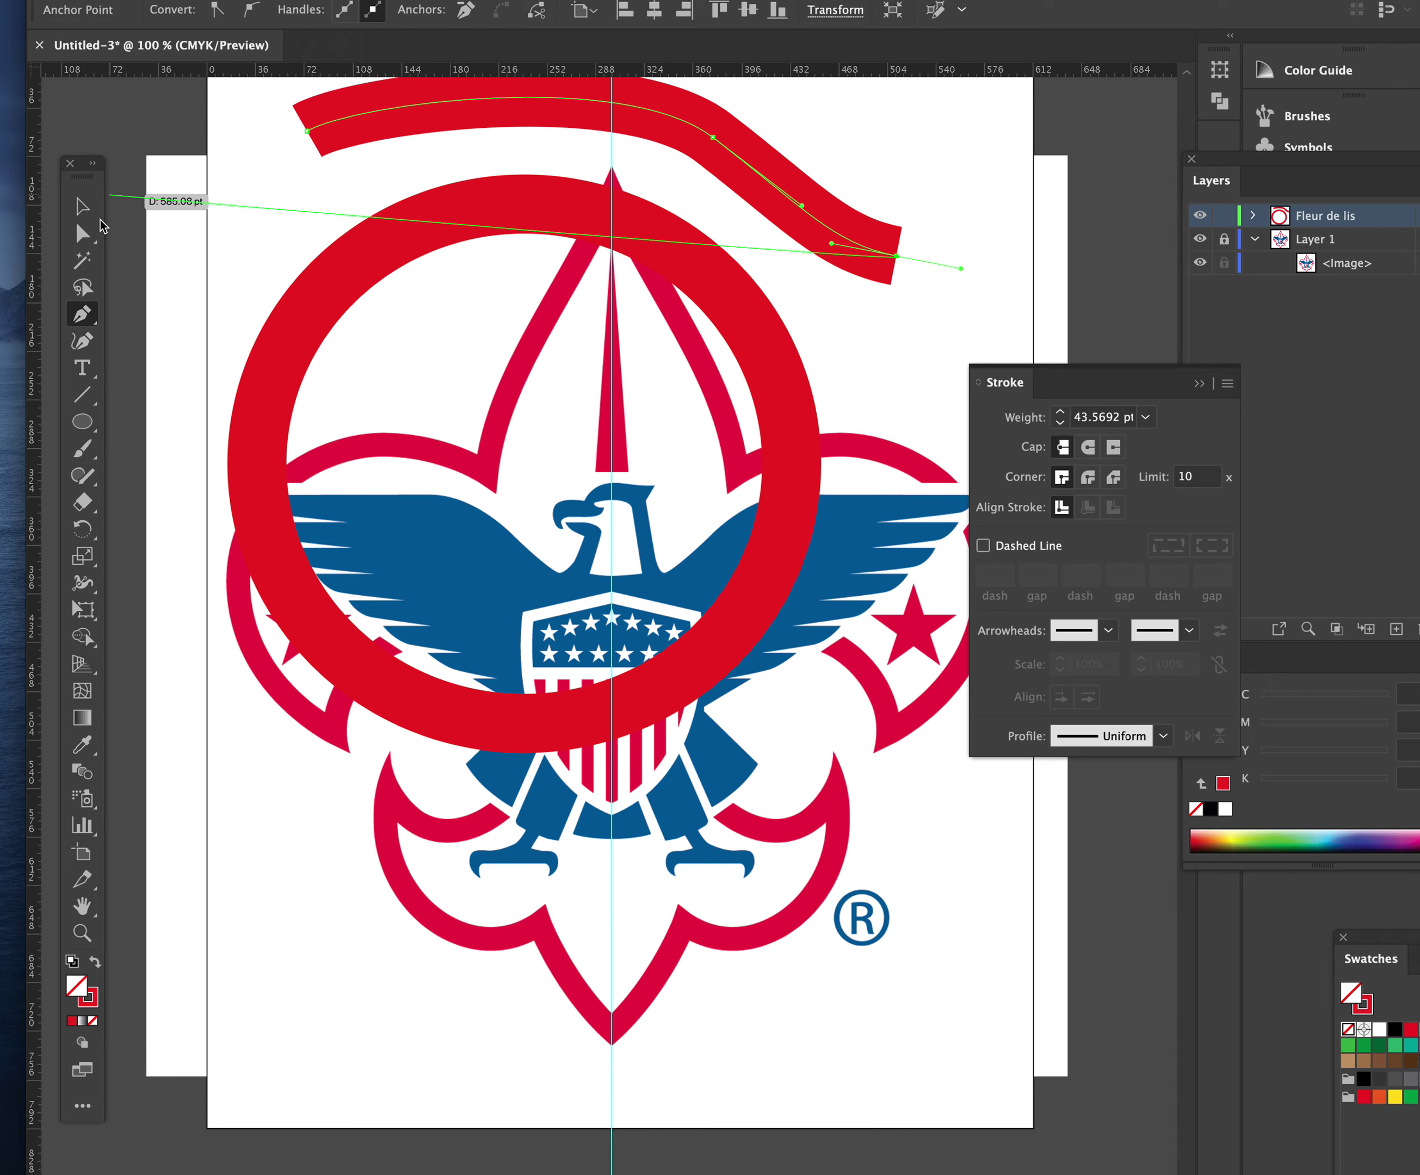
click(82, 205)
click(827, 265)
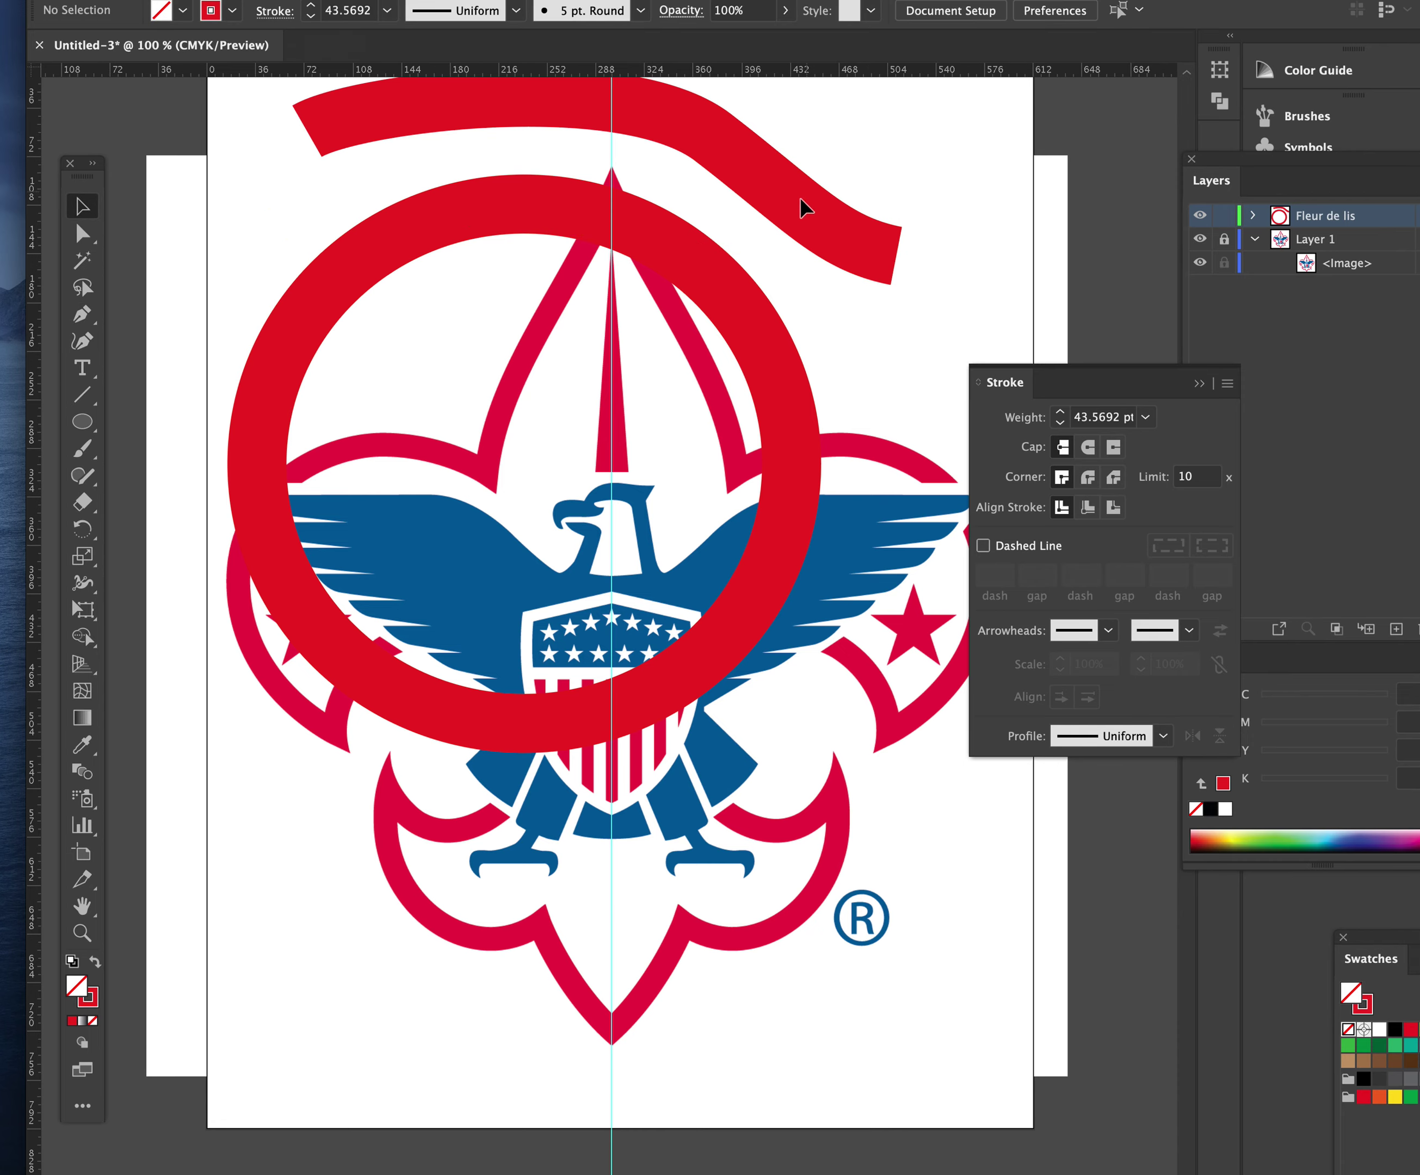
drag(799, 203, 873, 220)
Step: Select the circle and align its stroke to the inside, then to the outside of the path
click(839, 482)
click(785, 472)
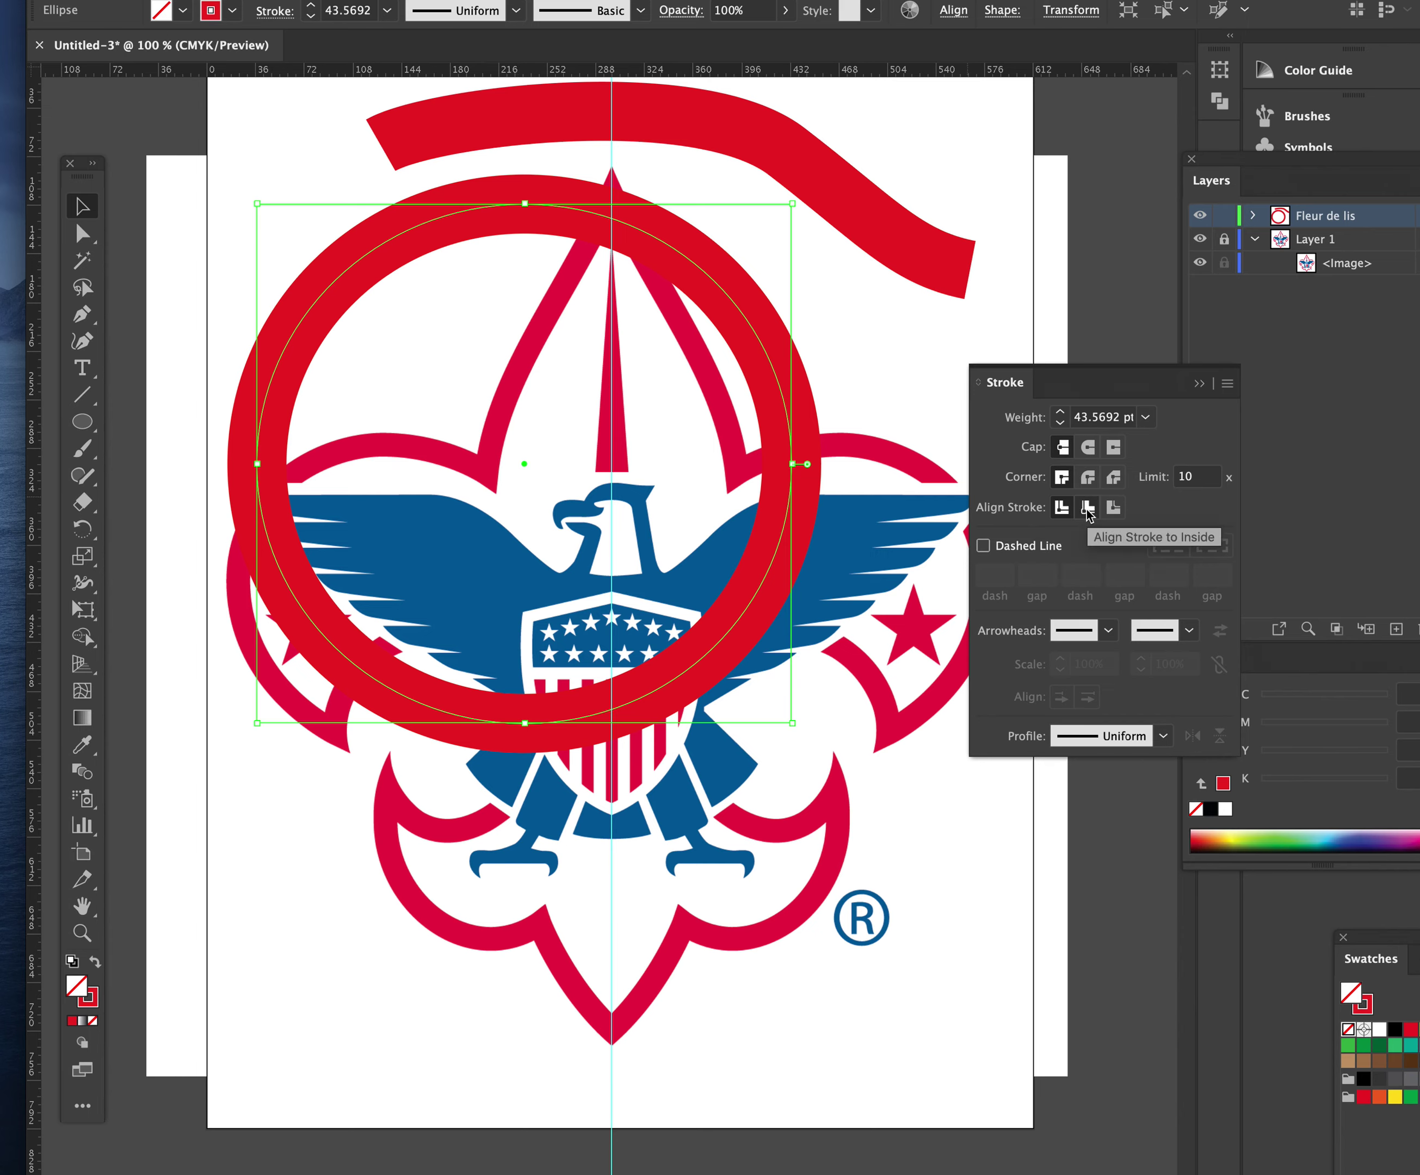
click(1087, 508)
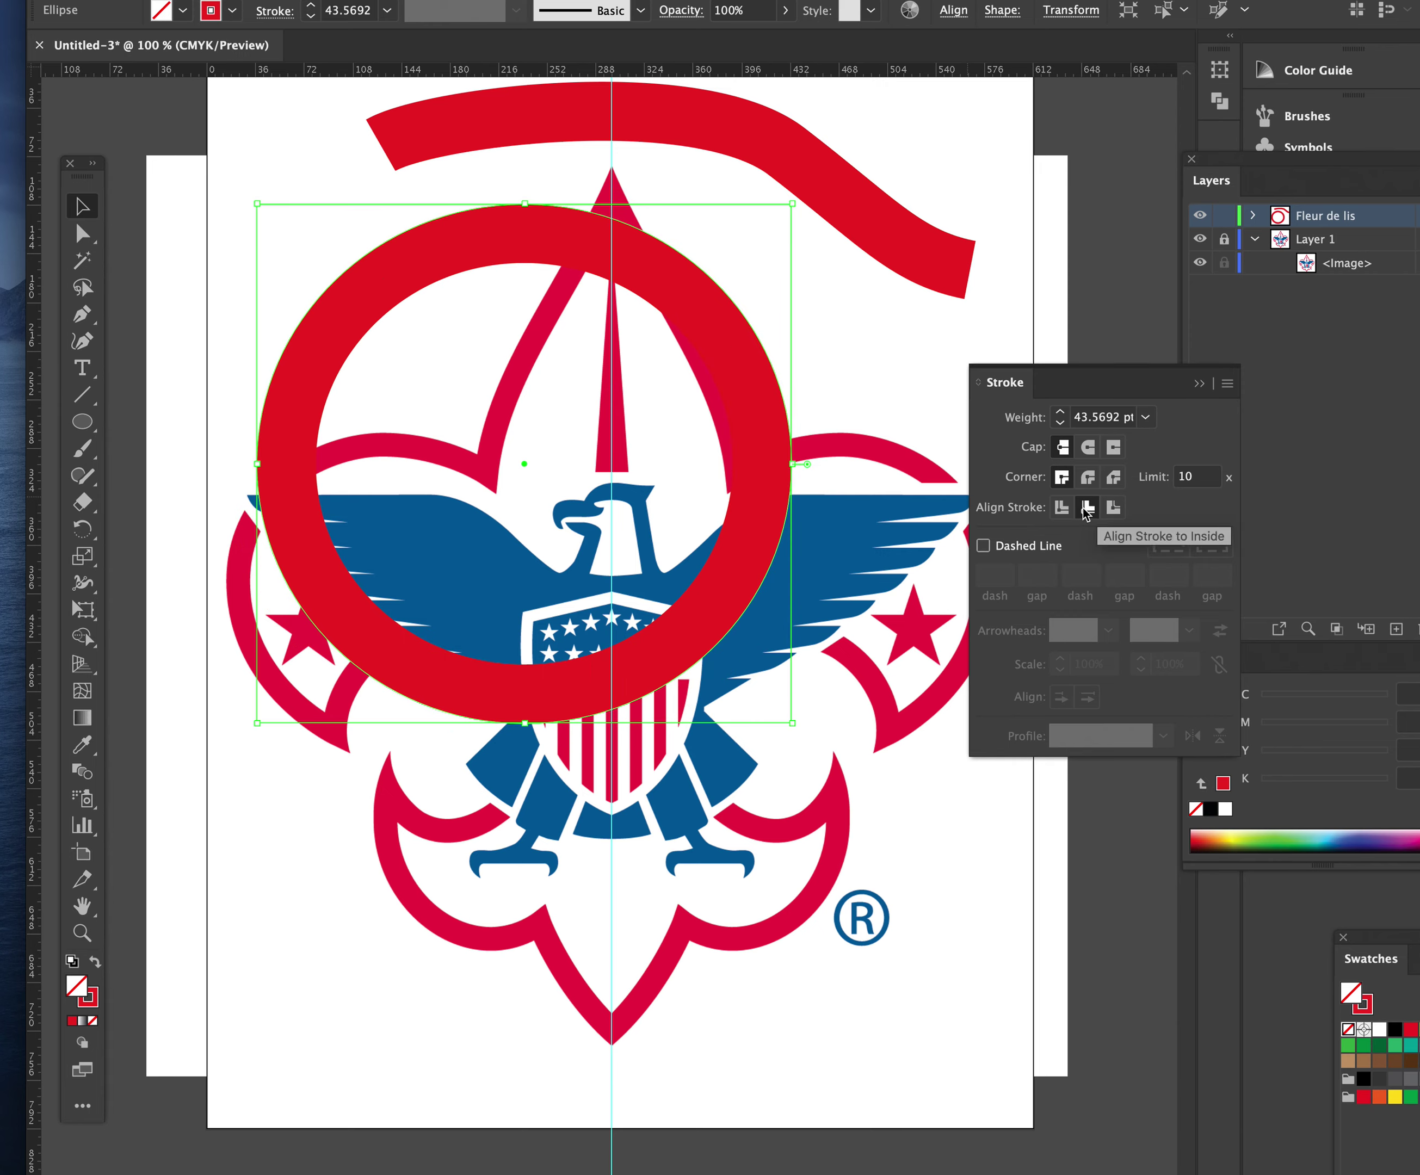
click(1113, 508)
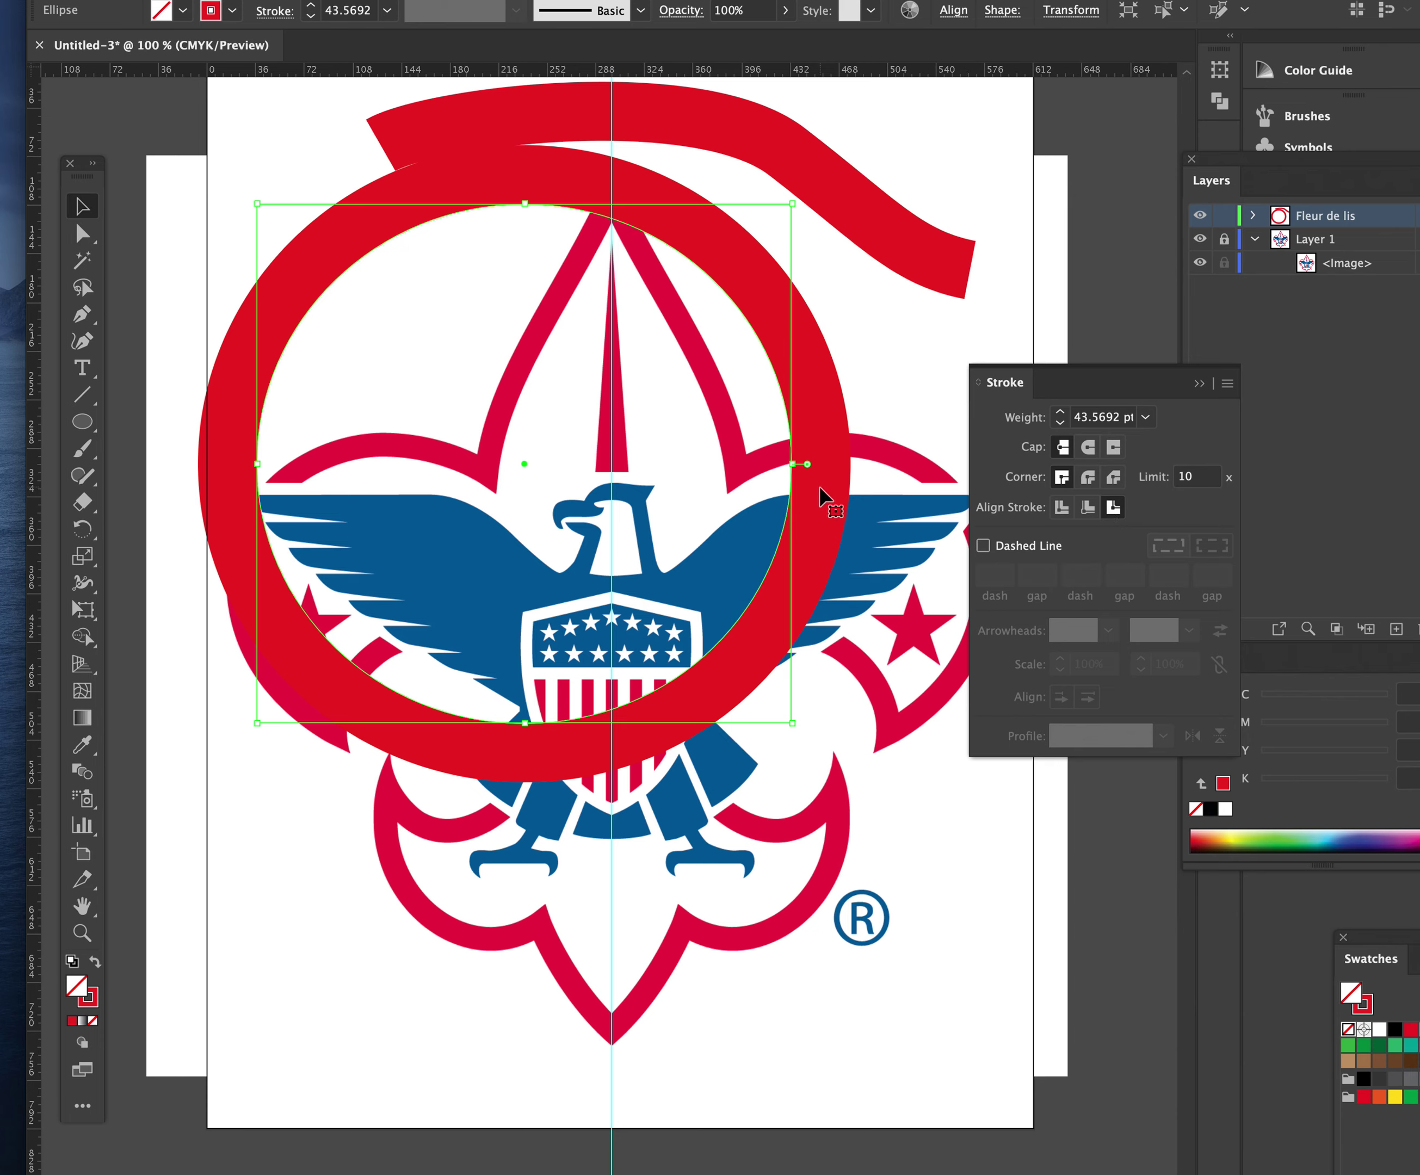
Step: Delete the circle and the open curve, and move the Stroke settings clear of the emblem
key(Delete)
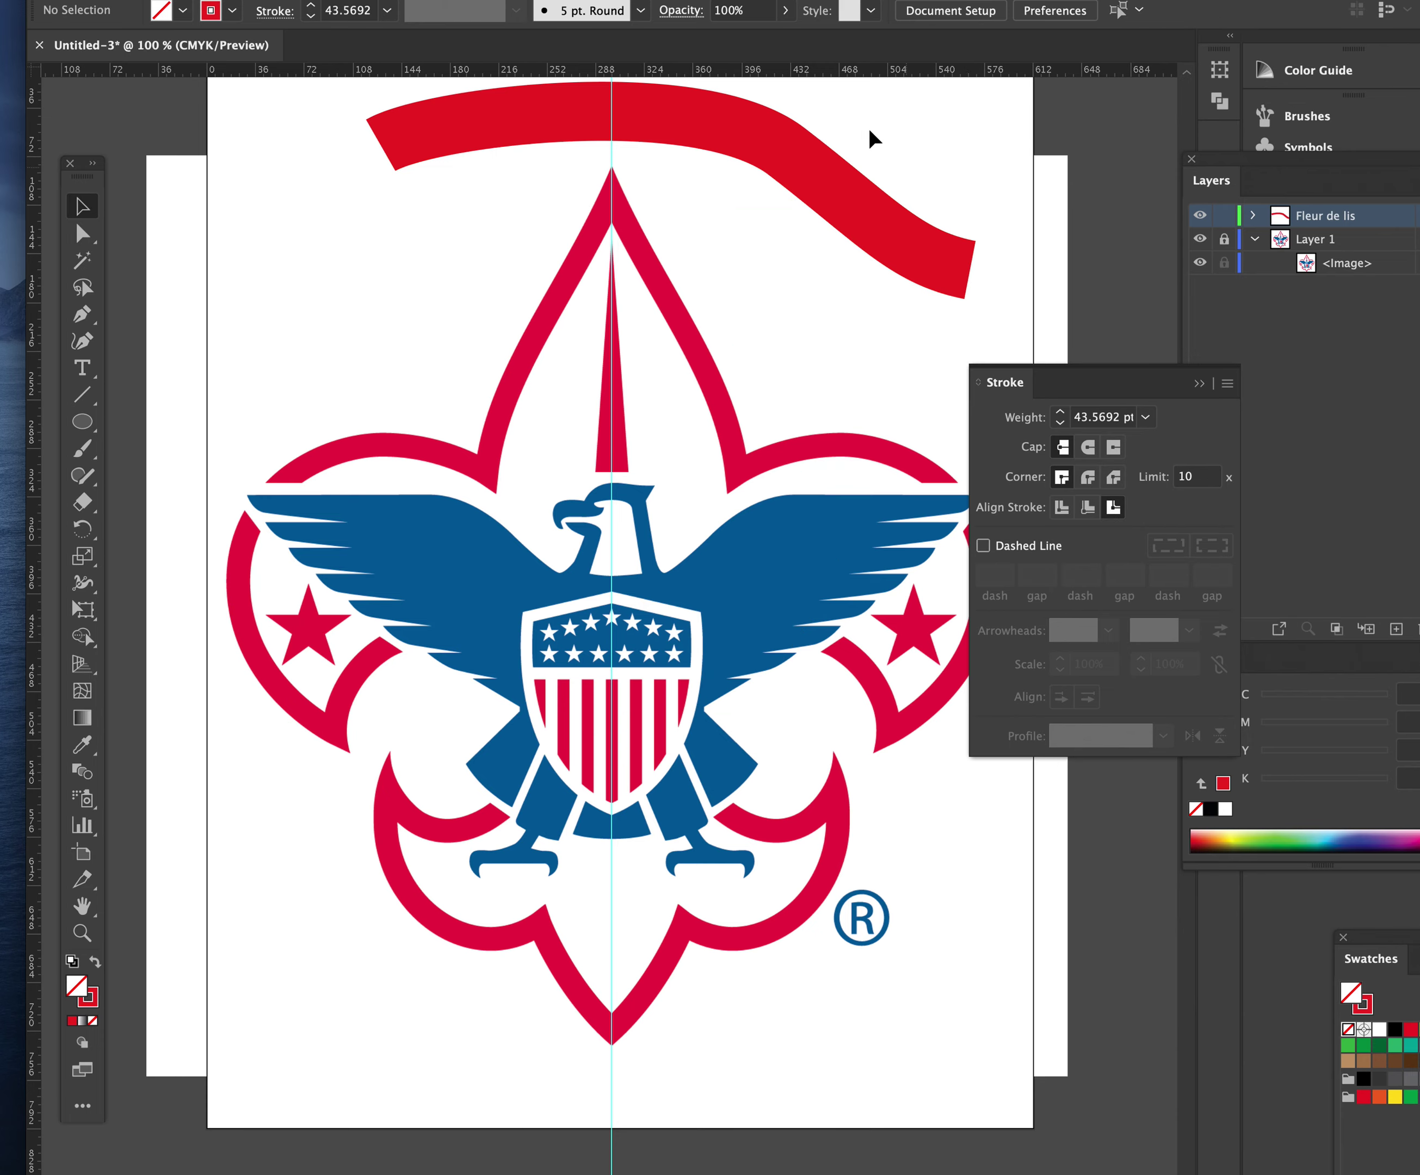
click(832, 184)
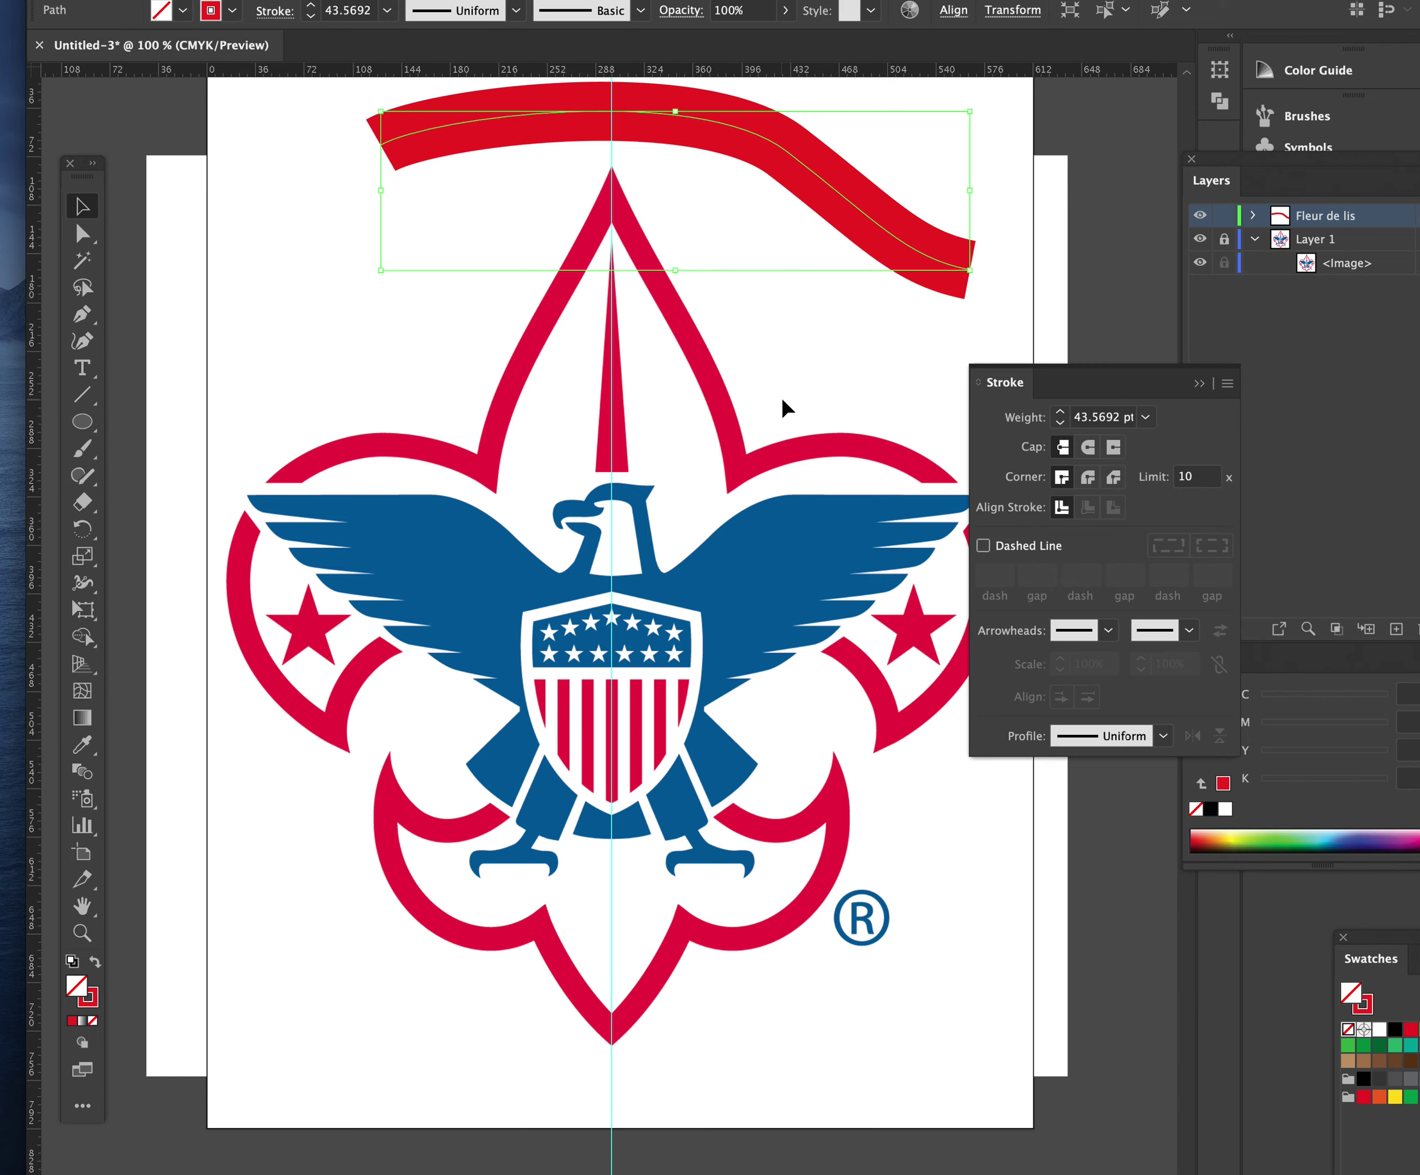
key(Delete)
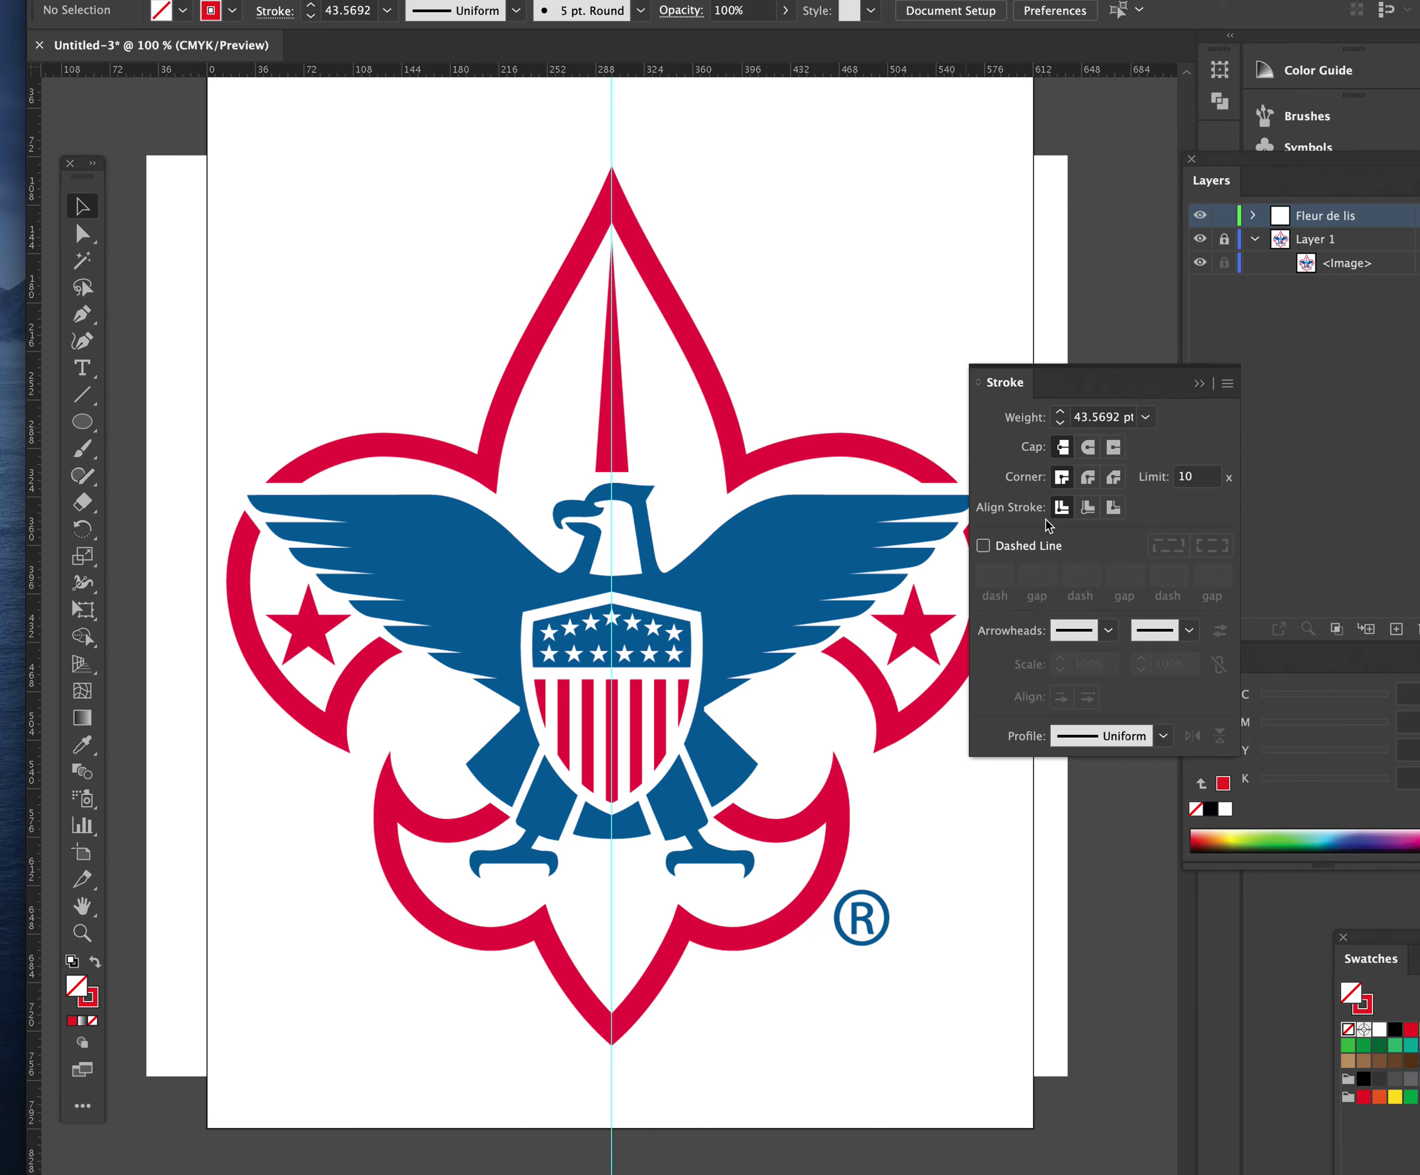
drag(1099, 368, 1140, 139)
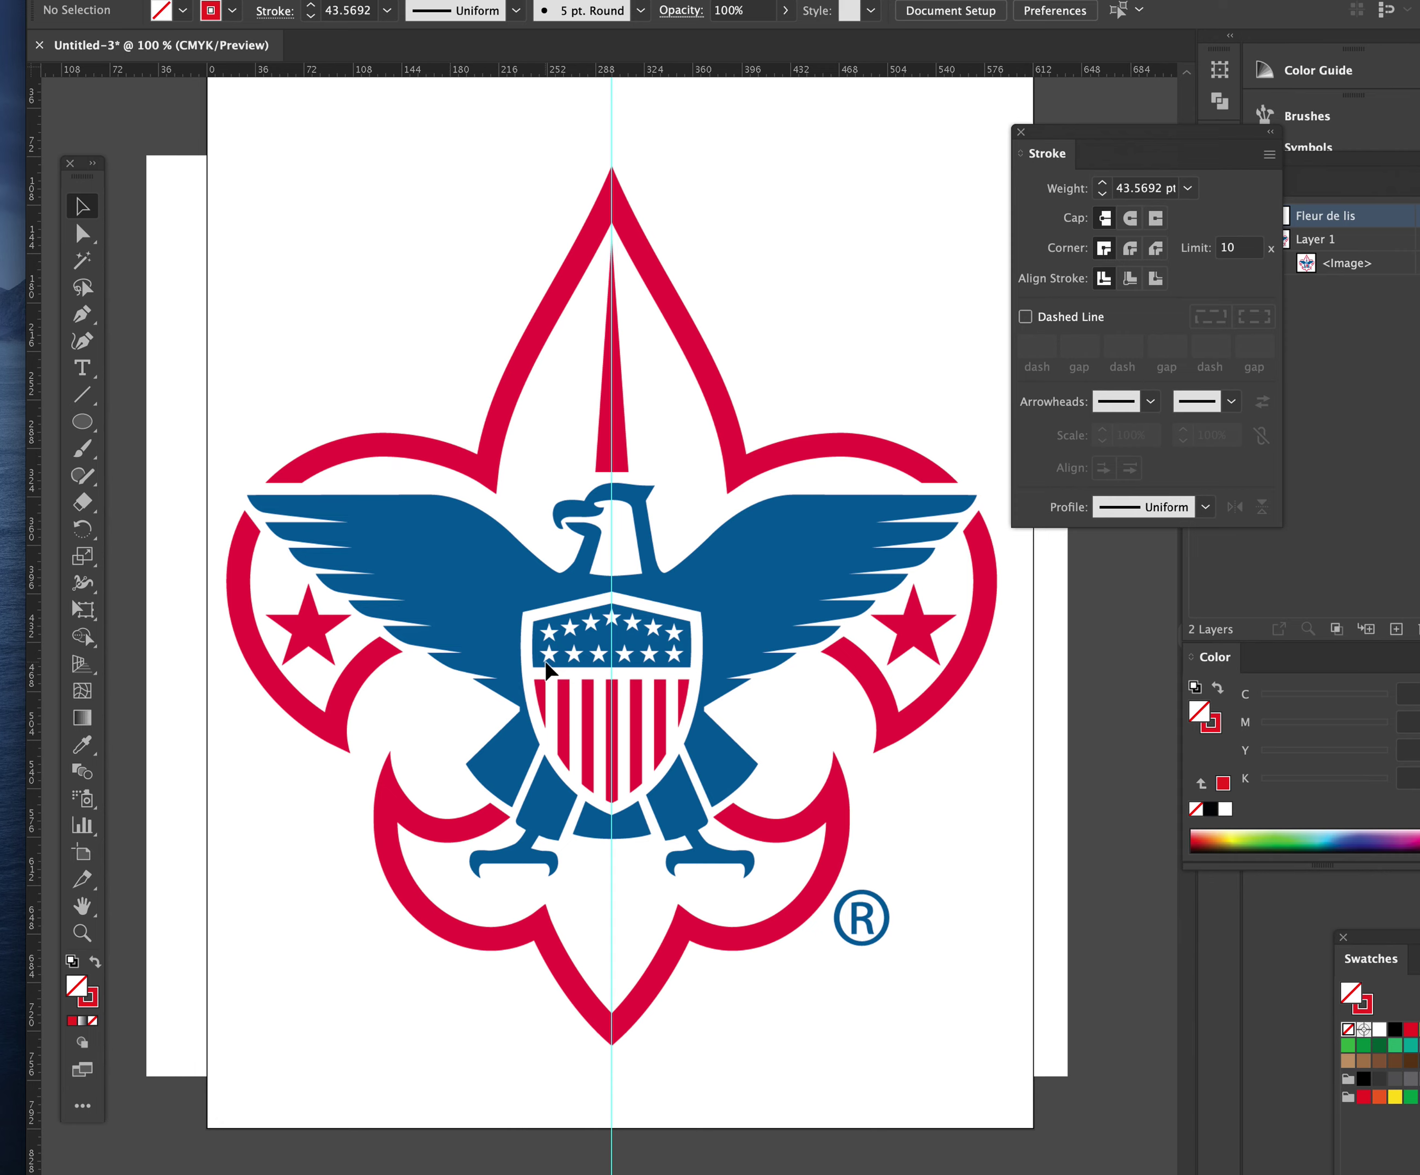
Step: Start a Pen path at the emblem's bottom tip, try a curved segment along the outline, and undo that segment
click(82, 314)
super+click(611, 1044)
drag(650, 612, 654, 802)
mouse_move(608, 694)
mouse_down()
mouse_move(595, 660)
mouse_move(556, 711)
mouse_move(660, 818)
mouse_move(526, 799)
mouse_move(666, 770)
mouse_move(568, 788)
mouse_move(590, 784)
mouse_up()
key(super+z)
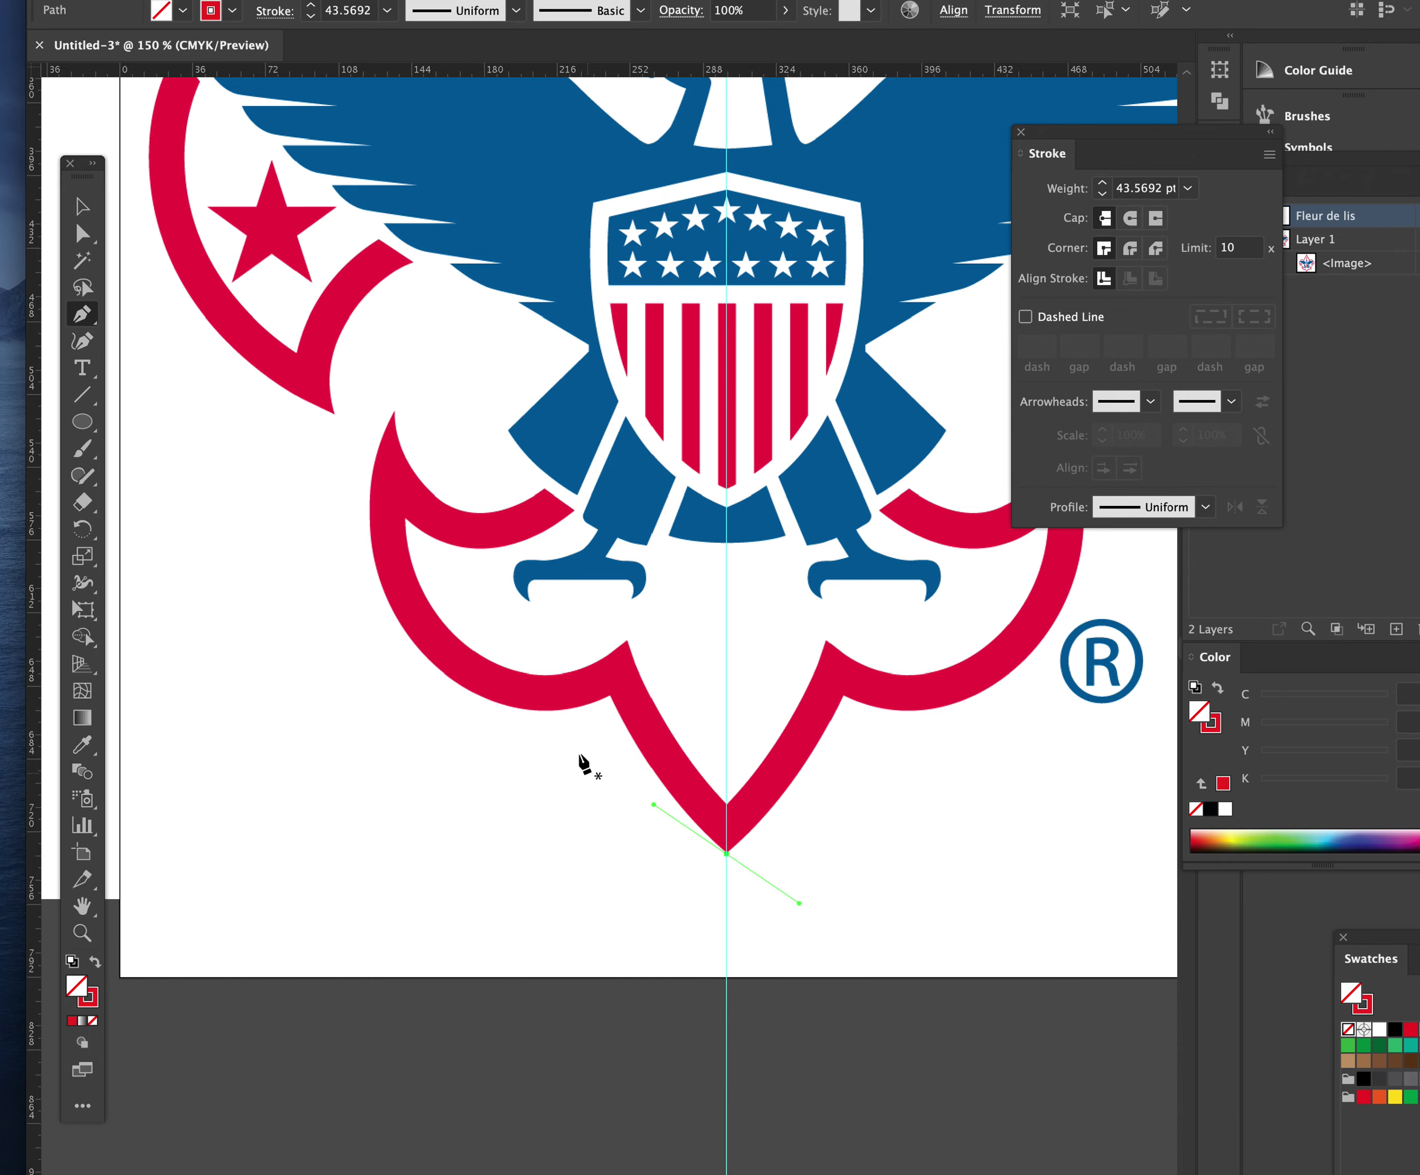
Step: Set the path's stroke weight to 2 pt and its stroke colour to green
click(311, 16)
click(310, 16)
click(311, 16)
click(311, 17)
click(311, 16)
click(324, 12)
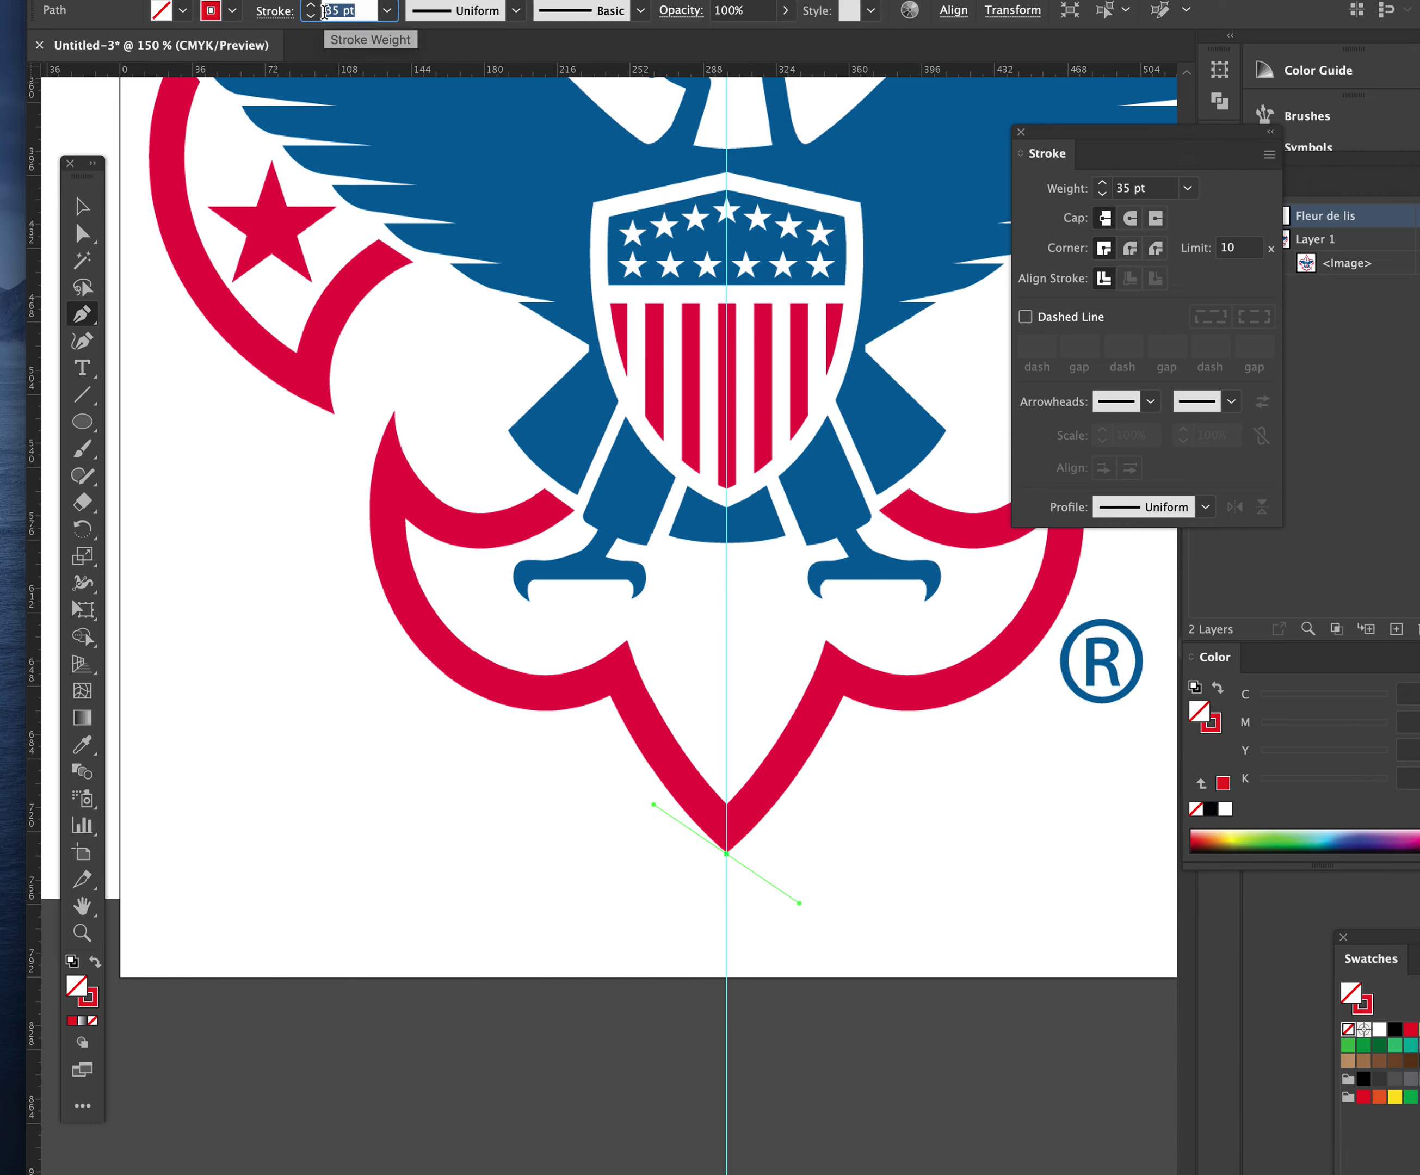
text(2)
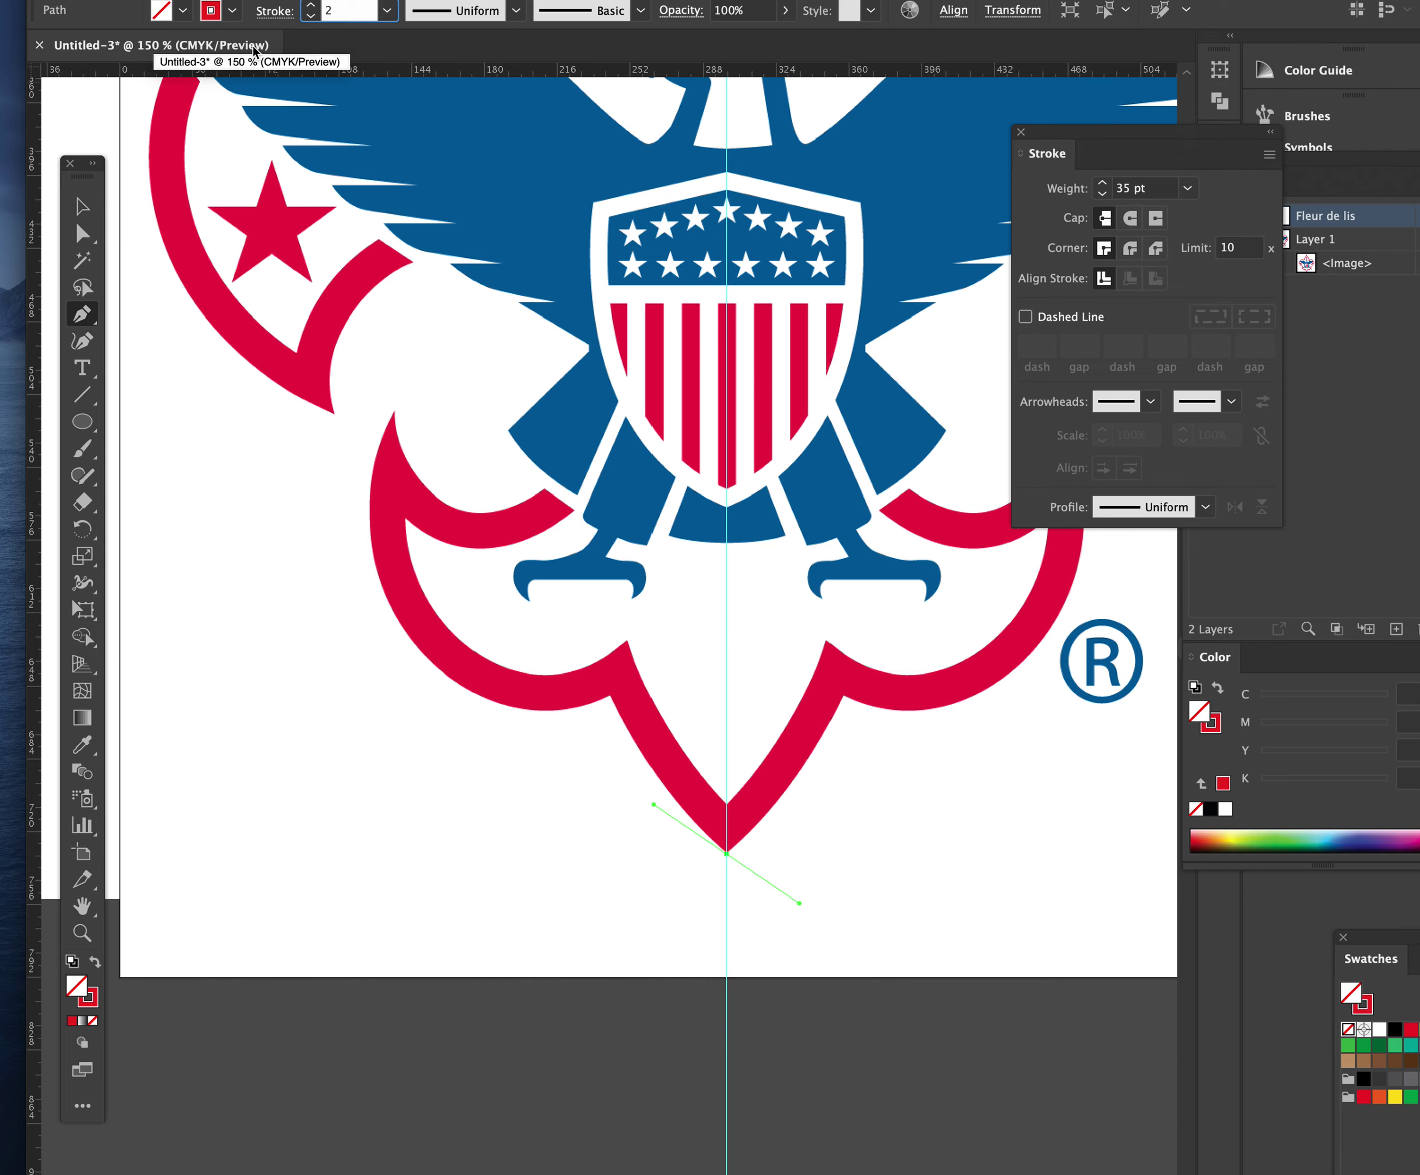
click(230, 12)
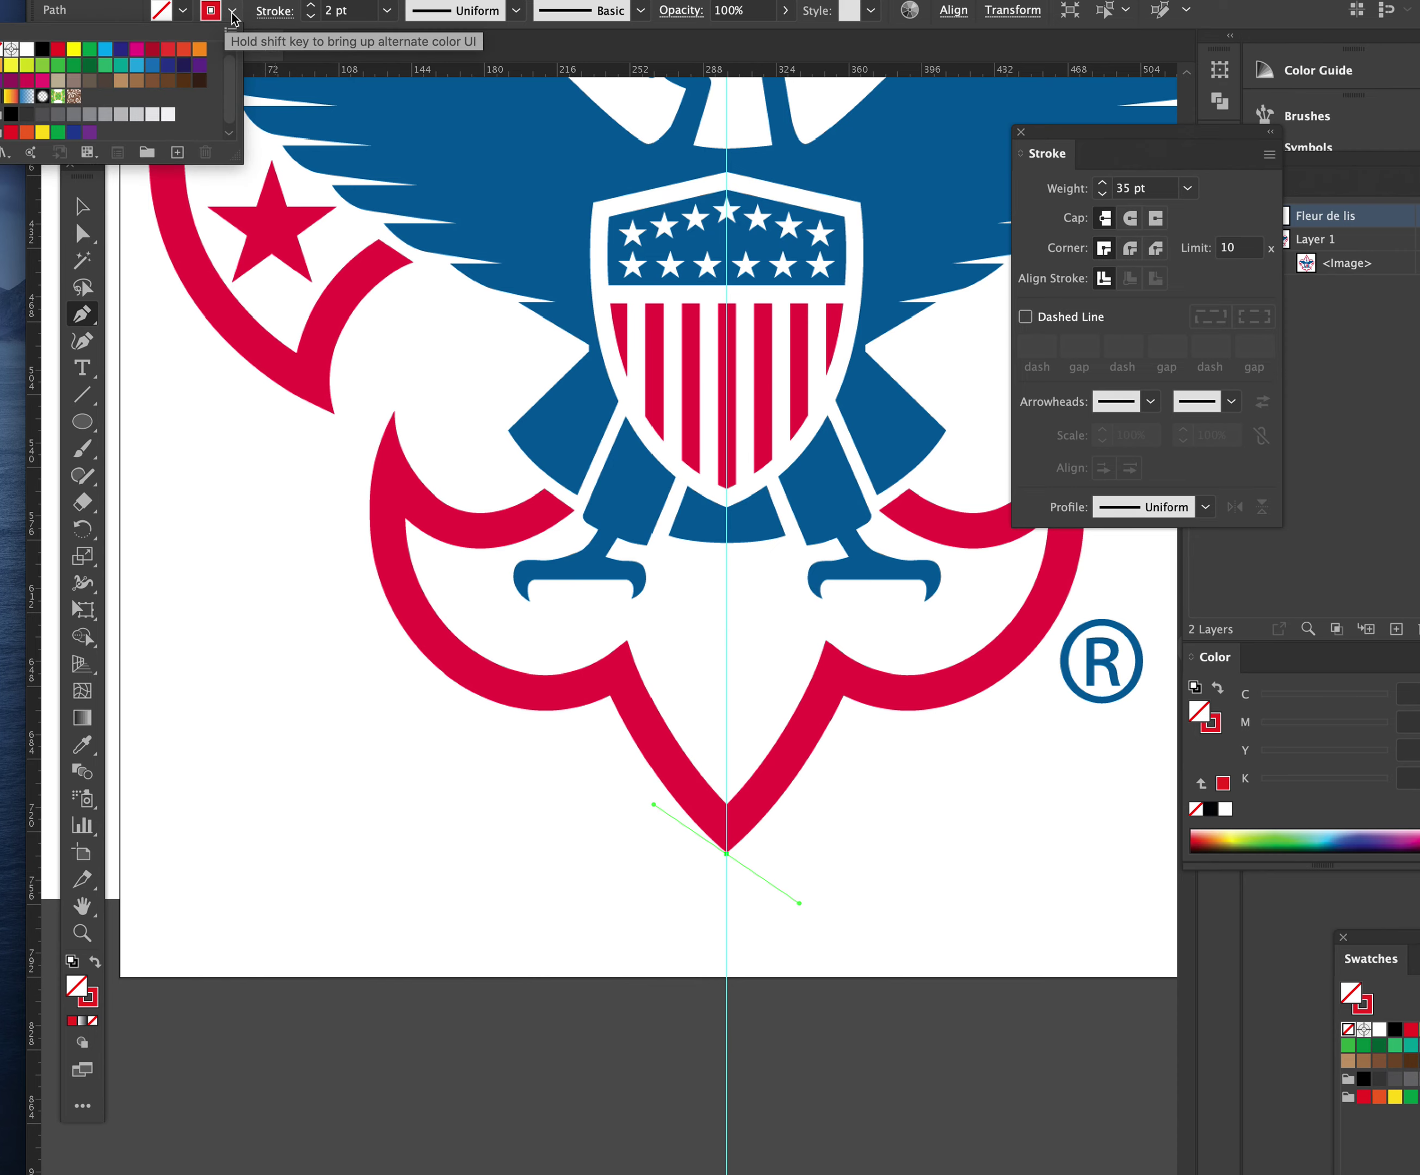
click(88, 49)
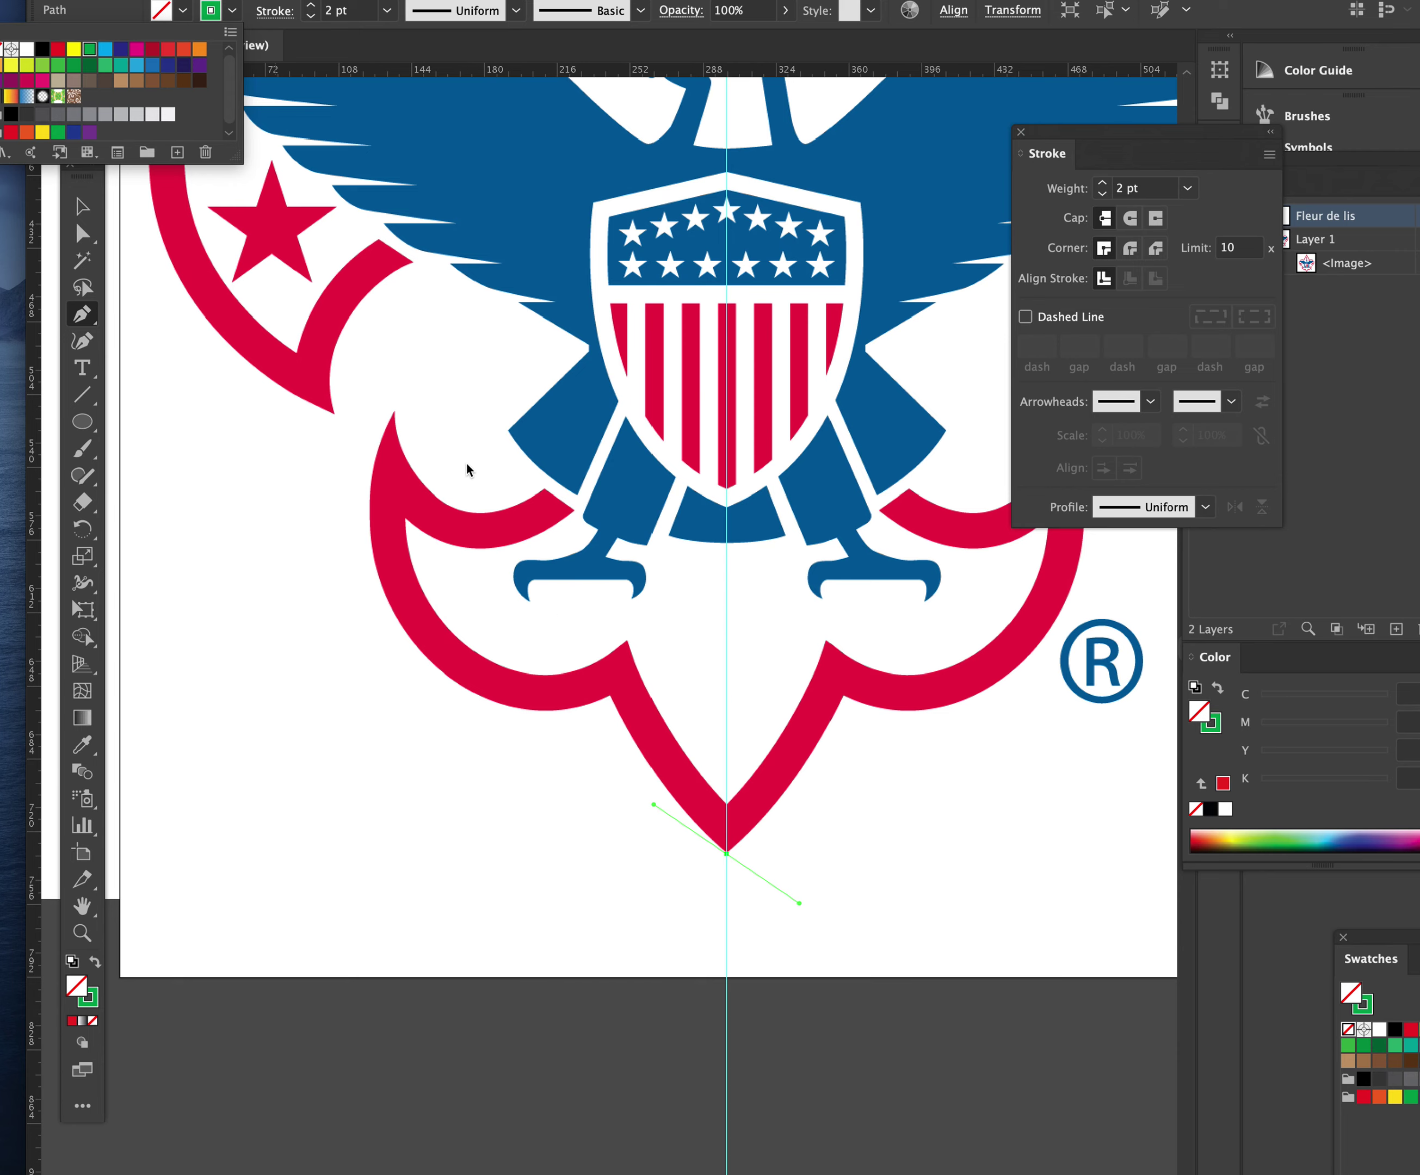
Step: Try an orange stroke (C=0 M=50 Y=100 K=0) and add a curved segment up to the notch left of the bottom point
click(199, 50)
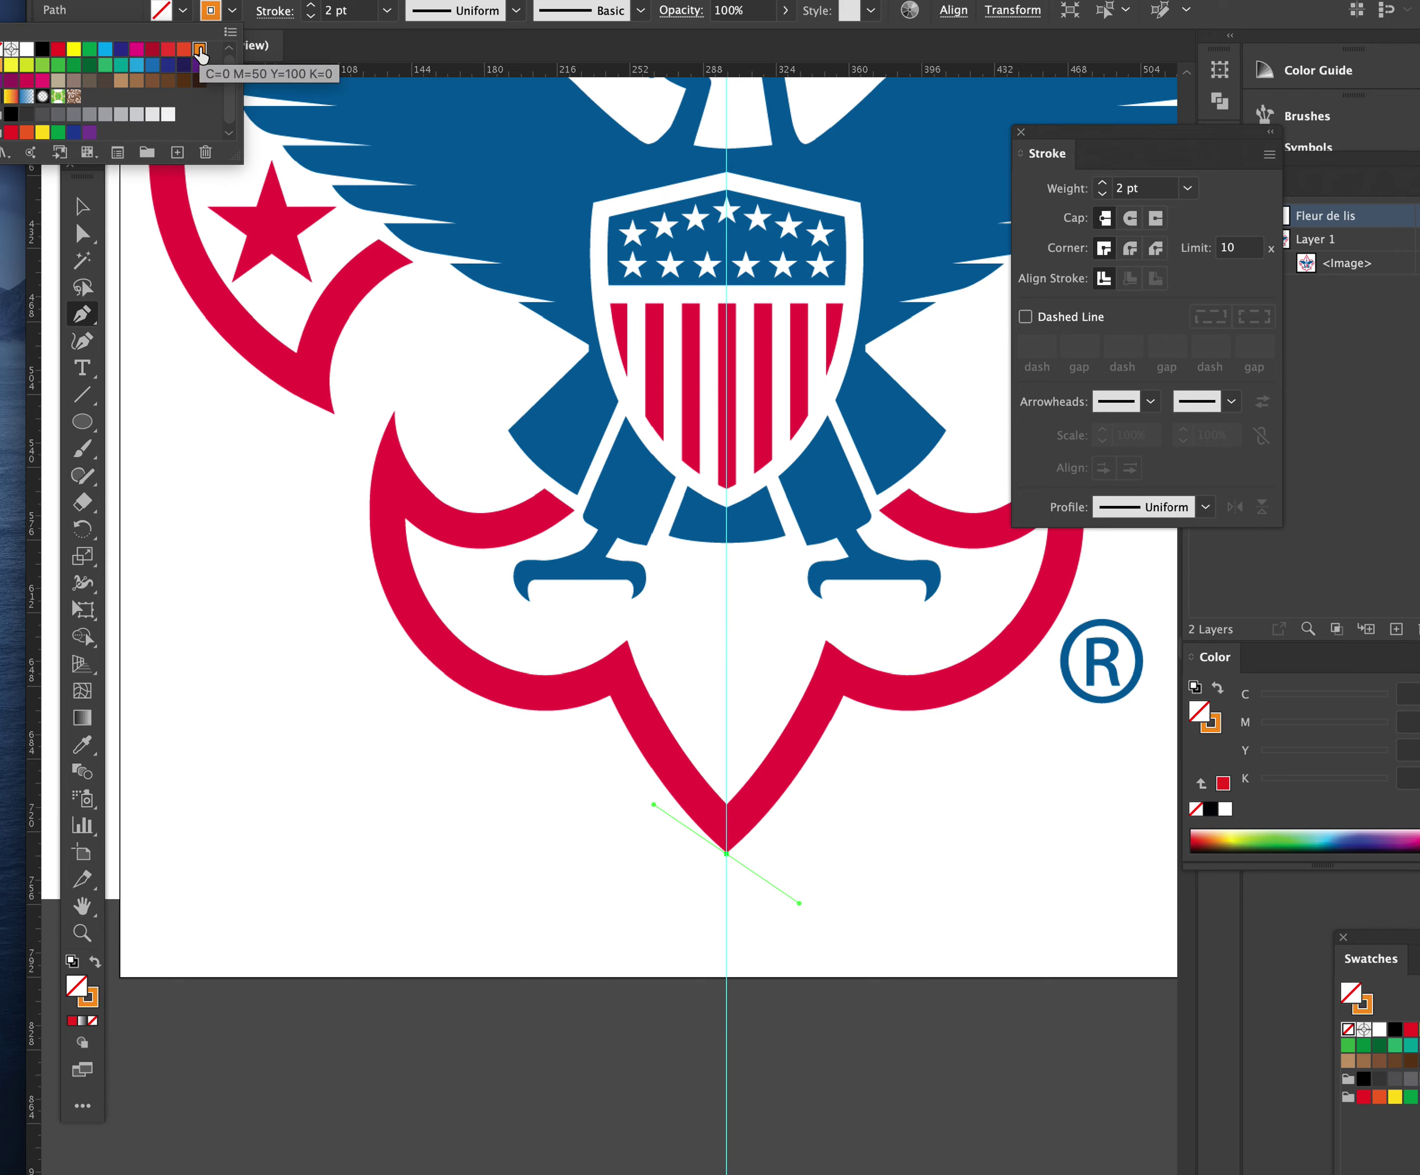
click(624, 709)
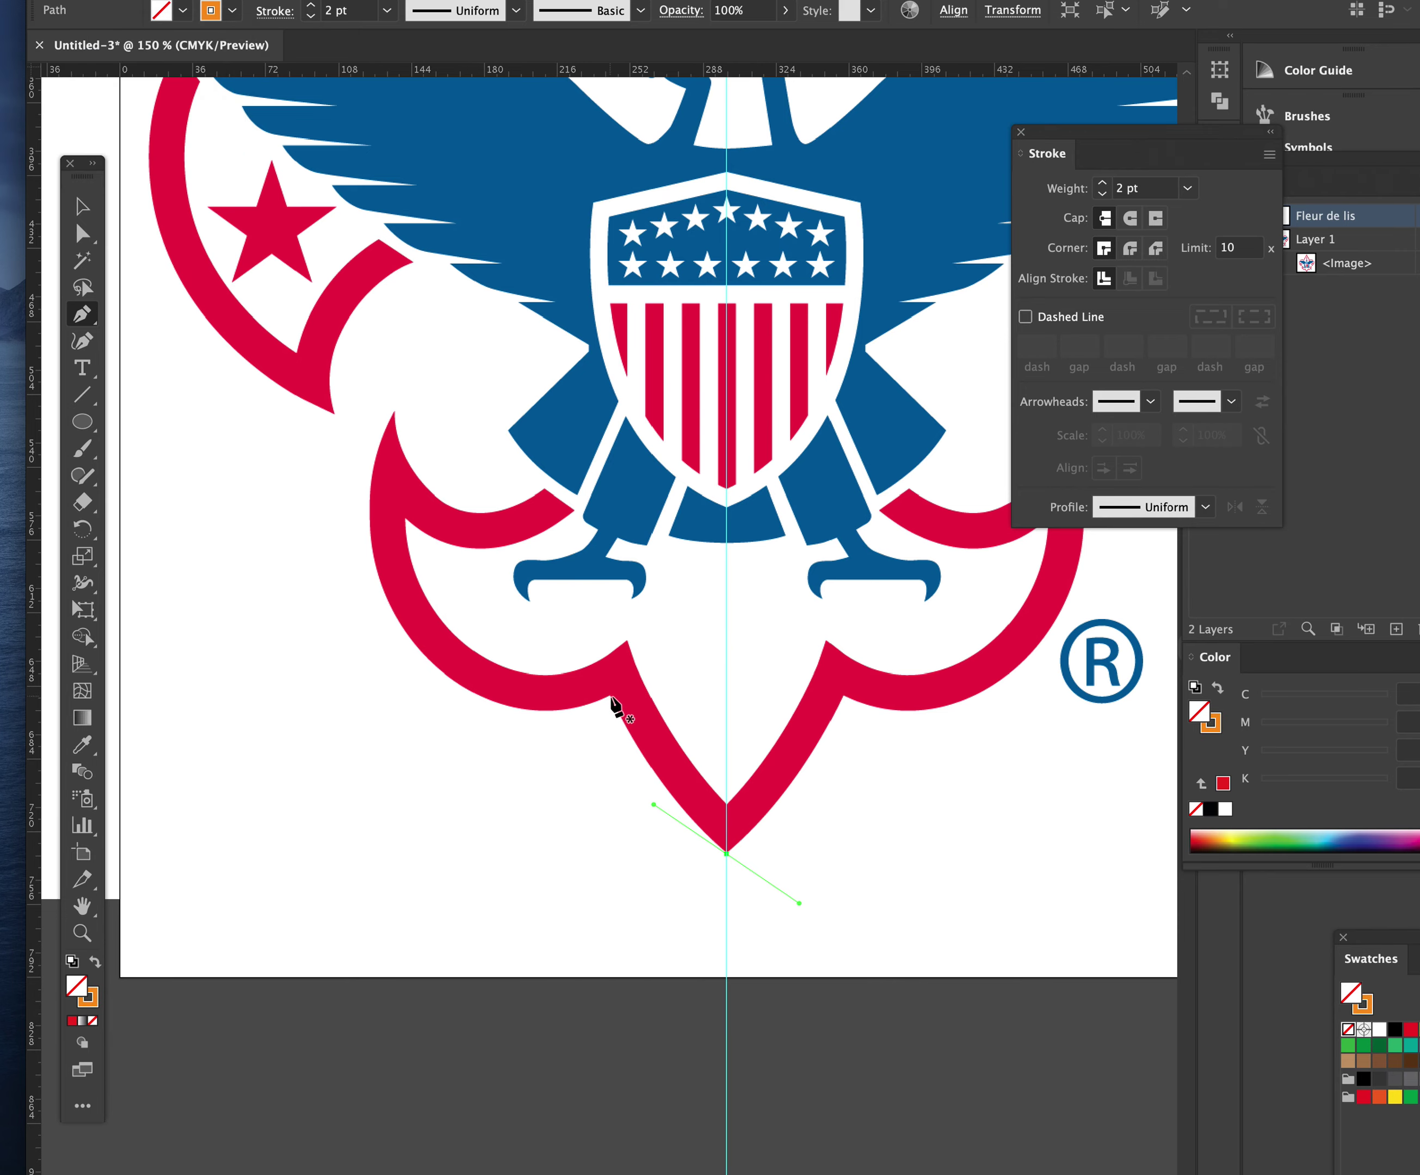
drag(608, 697, 573, 619)
Step: Draw a curved Pen segment from the emblem's bottom tip along the left outer edge to the notch below the lower-left lobe
drag(726, 853, 799, 904)
super+click(788, 922)
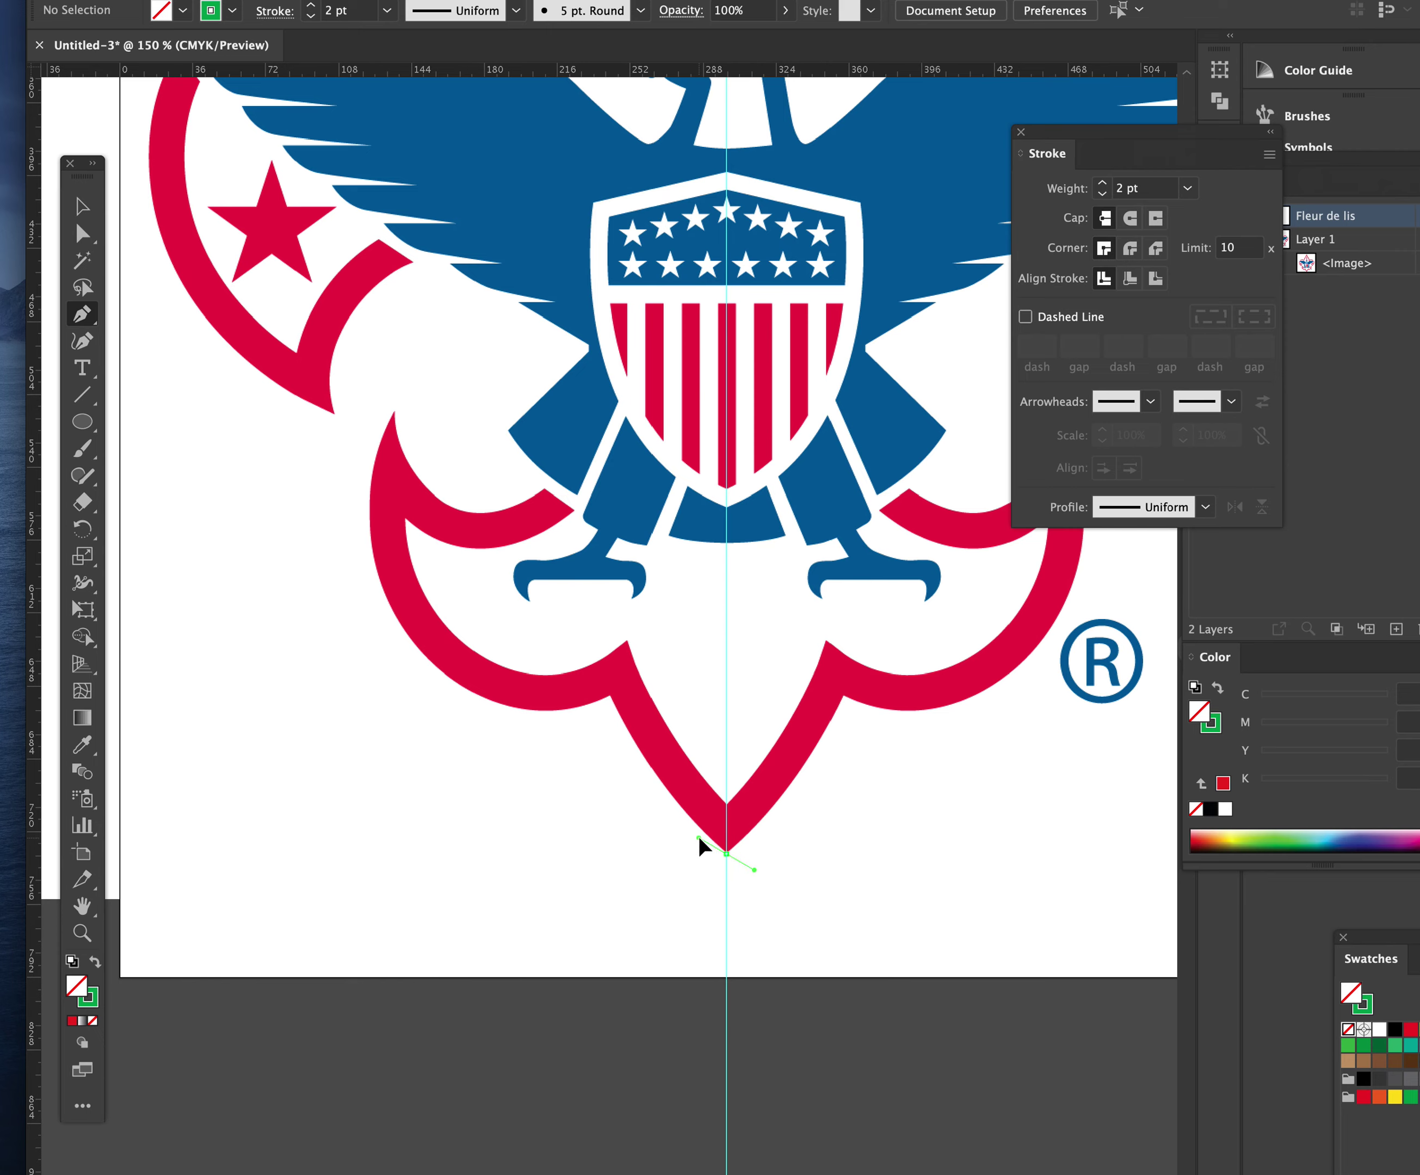
super+click(698, 837)
drag(610, 696, 579, 628)
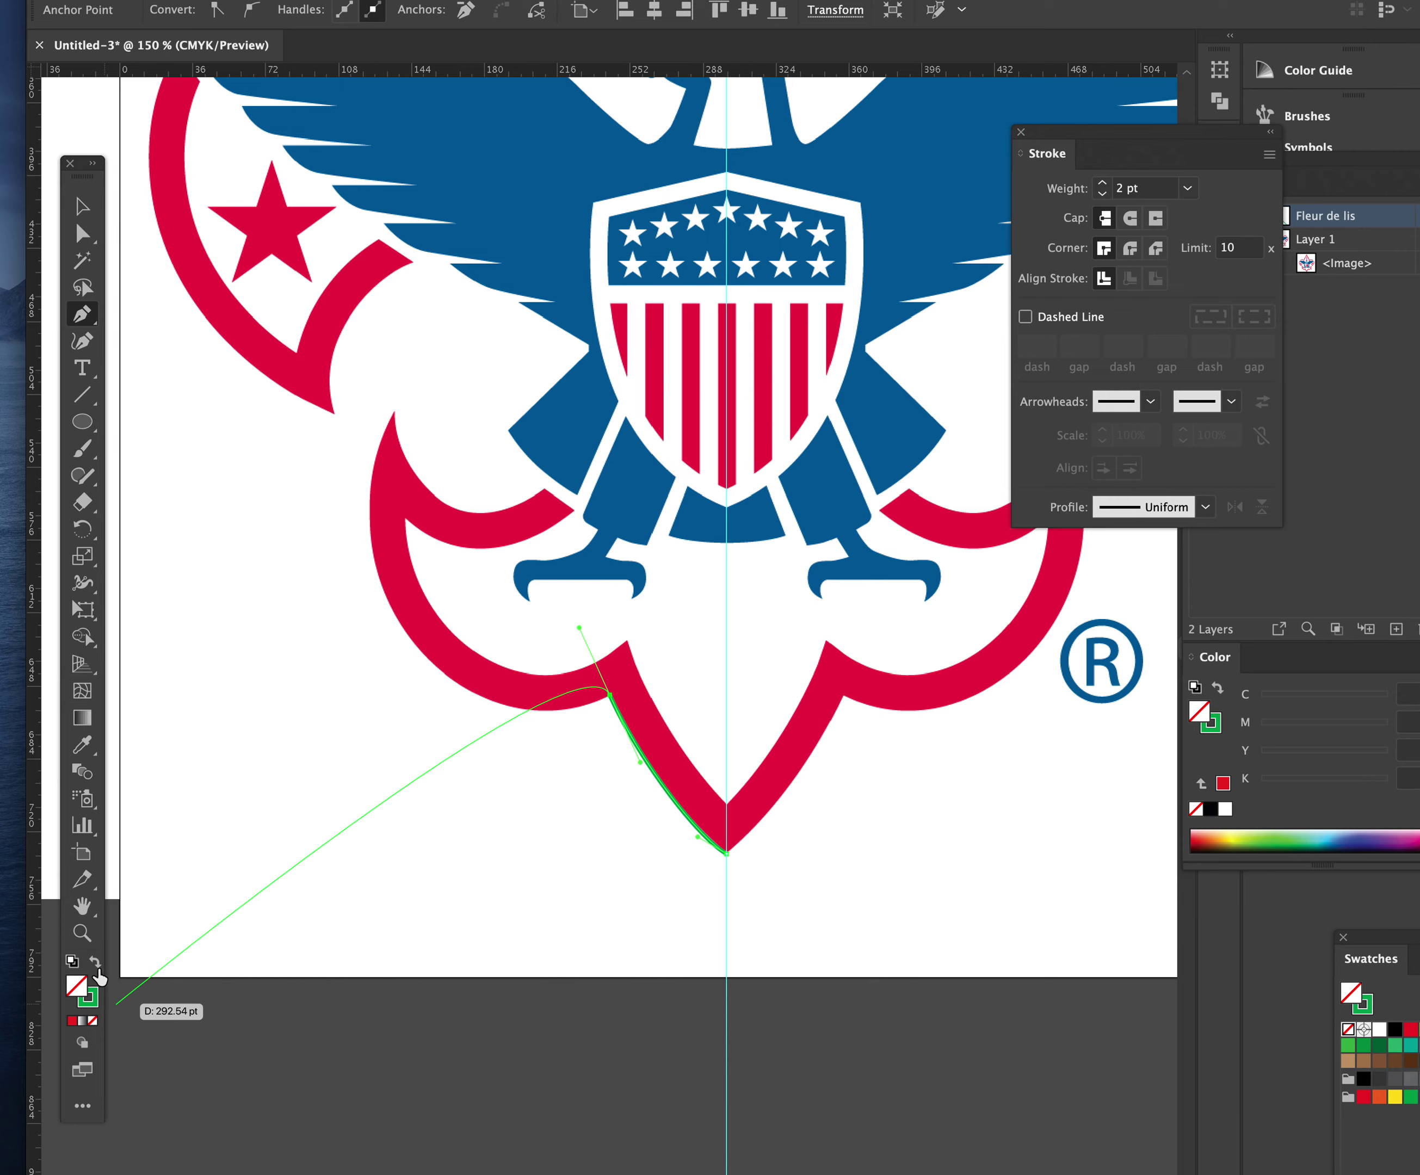
Step: Swap the path's fill and stroke colours and change the fill to an orange-brown hue
key(shift+x)
double_click(79, 989)
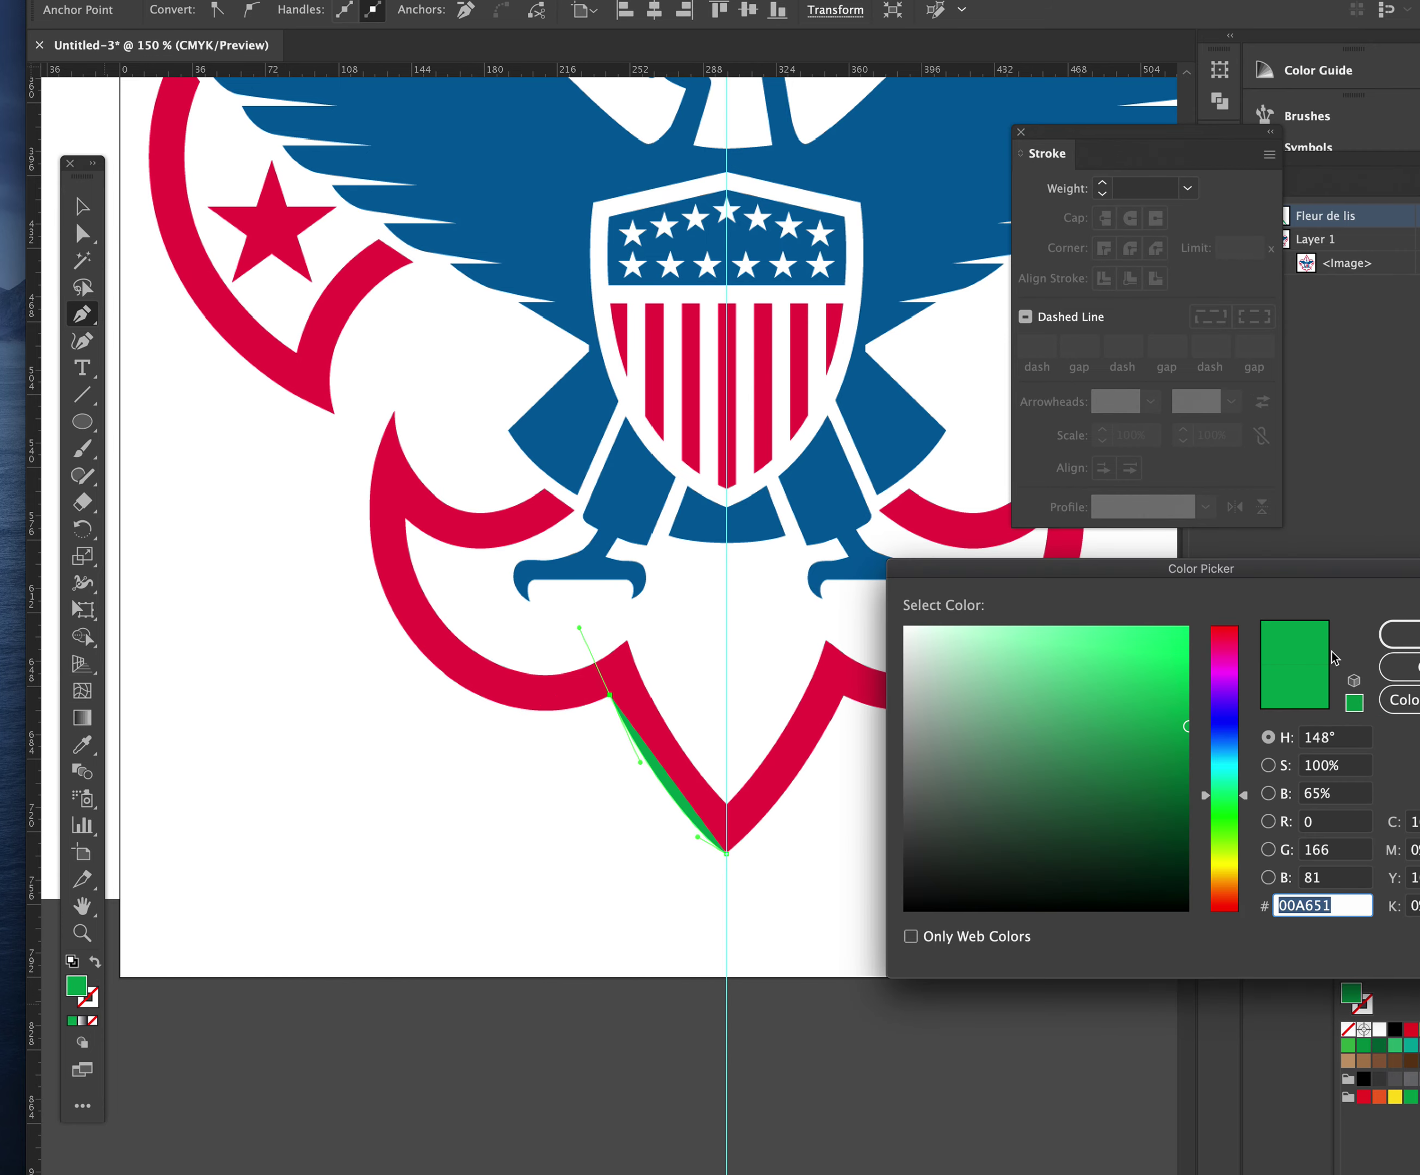
drag(1223, 906, 1224, 879)
click(1415, 640)
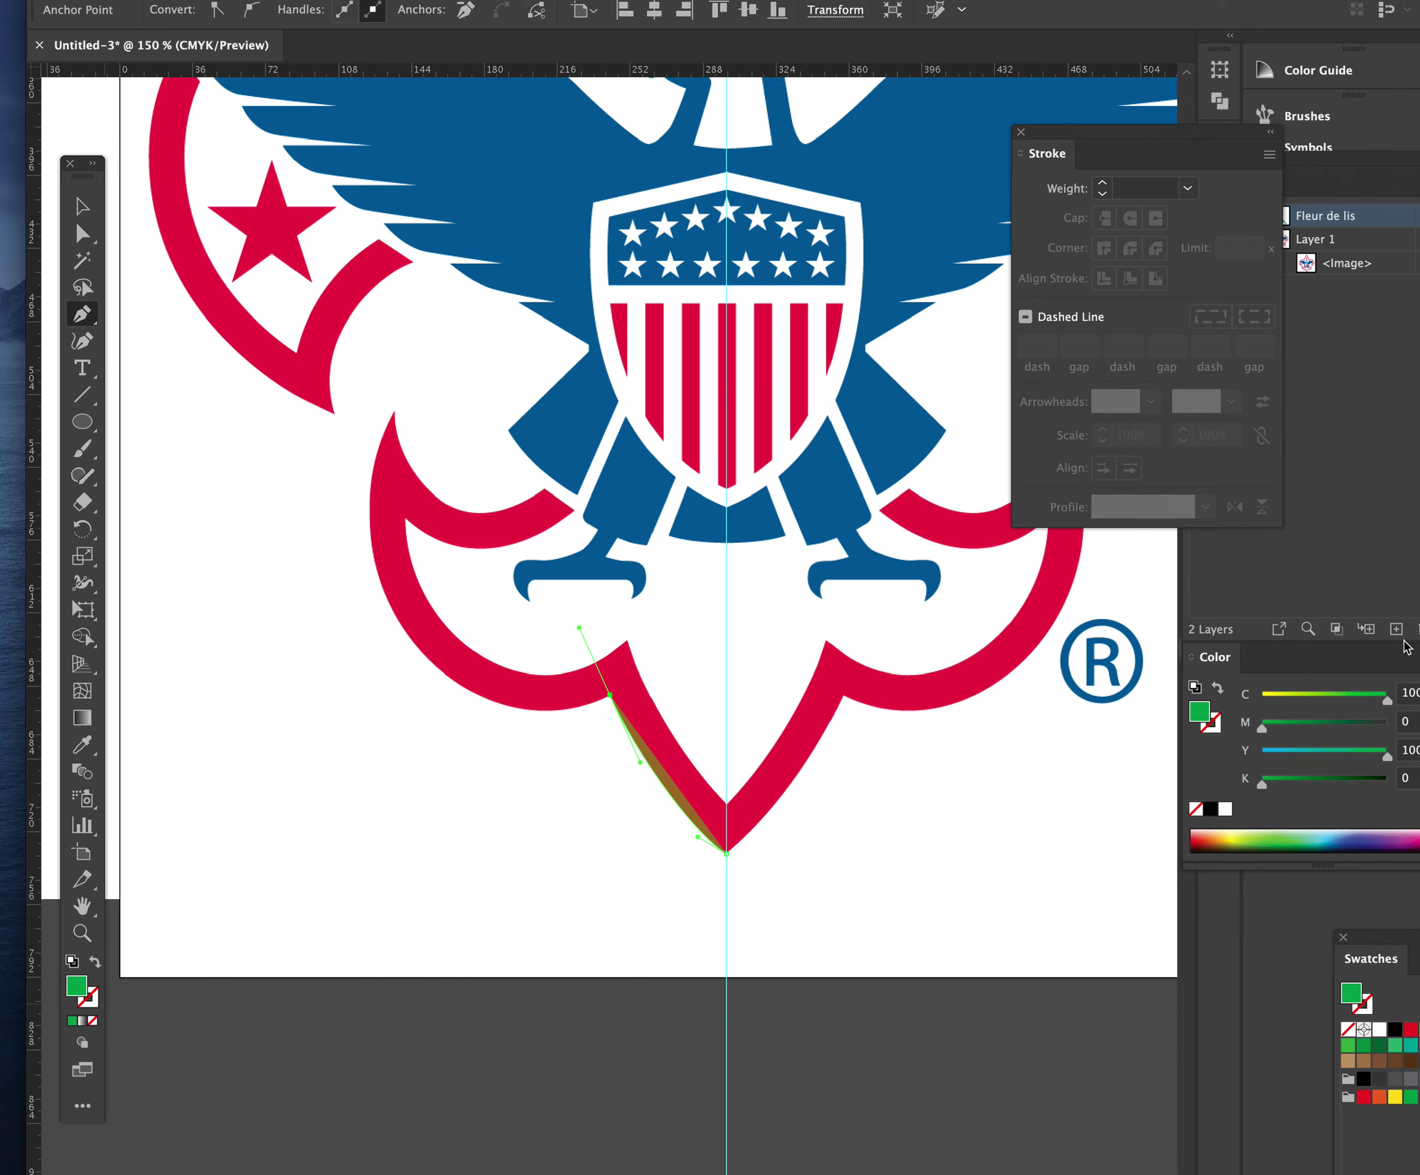
Step: Swap the path's fill and stroke colours and trace the lower-left lobe's outer edge from the notch to its pointed upper tip
click(95, 963)
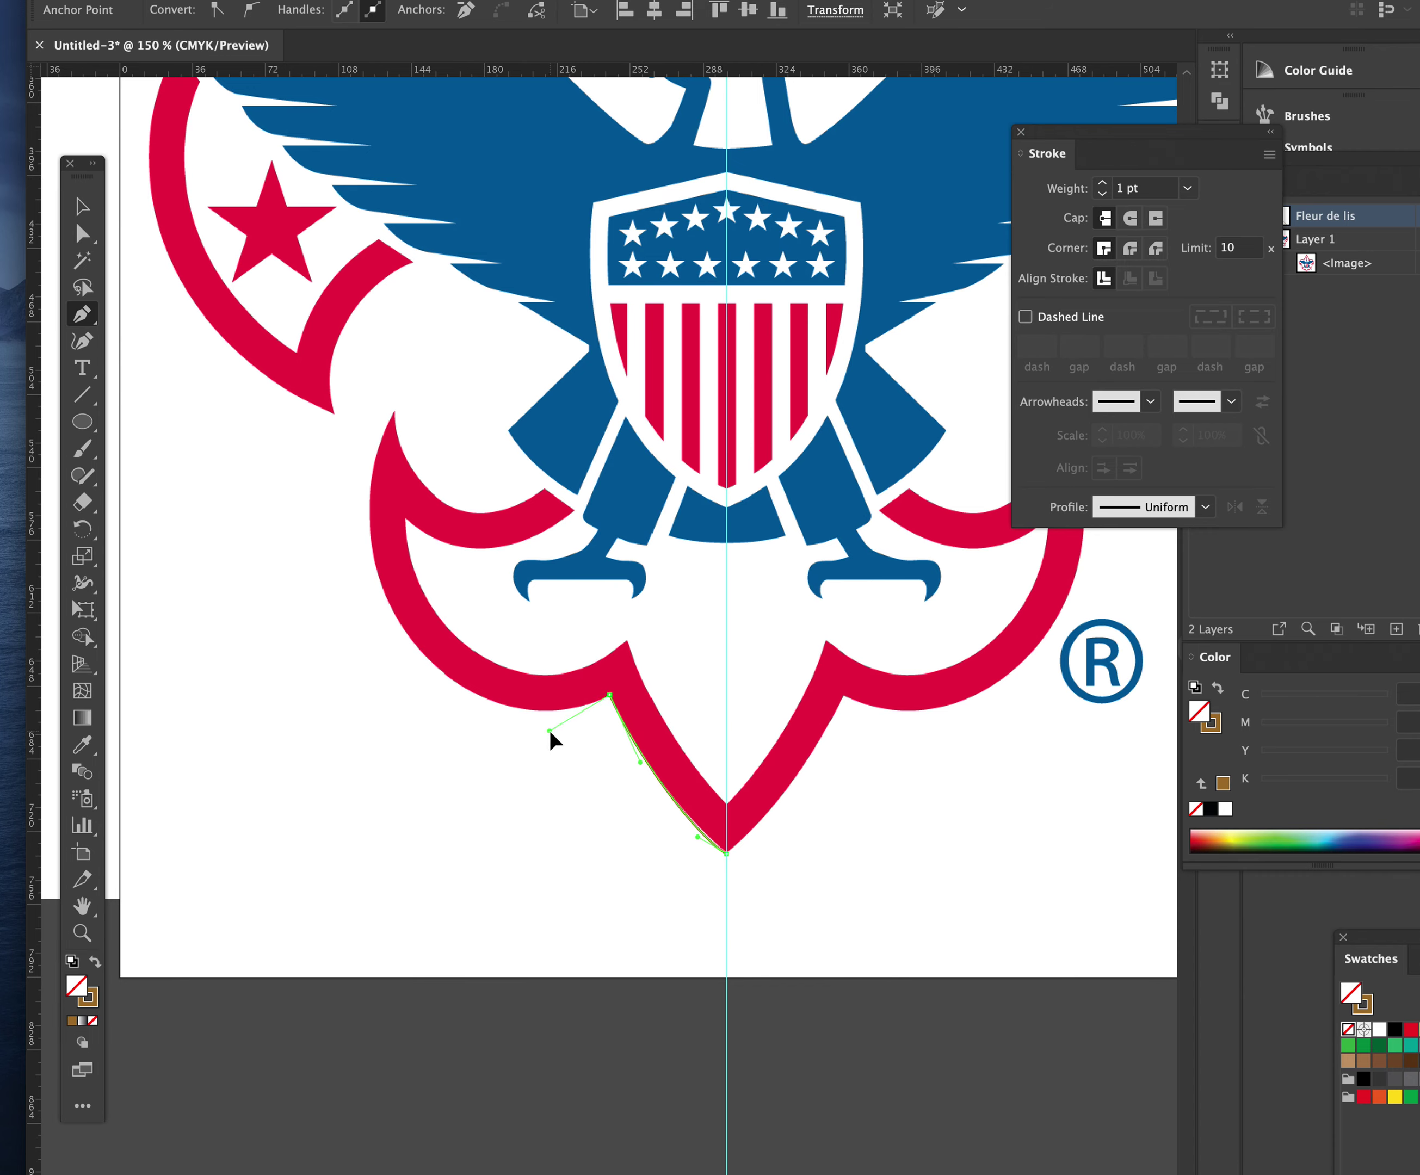
drag(549, 728, 557, 752)
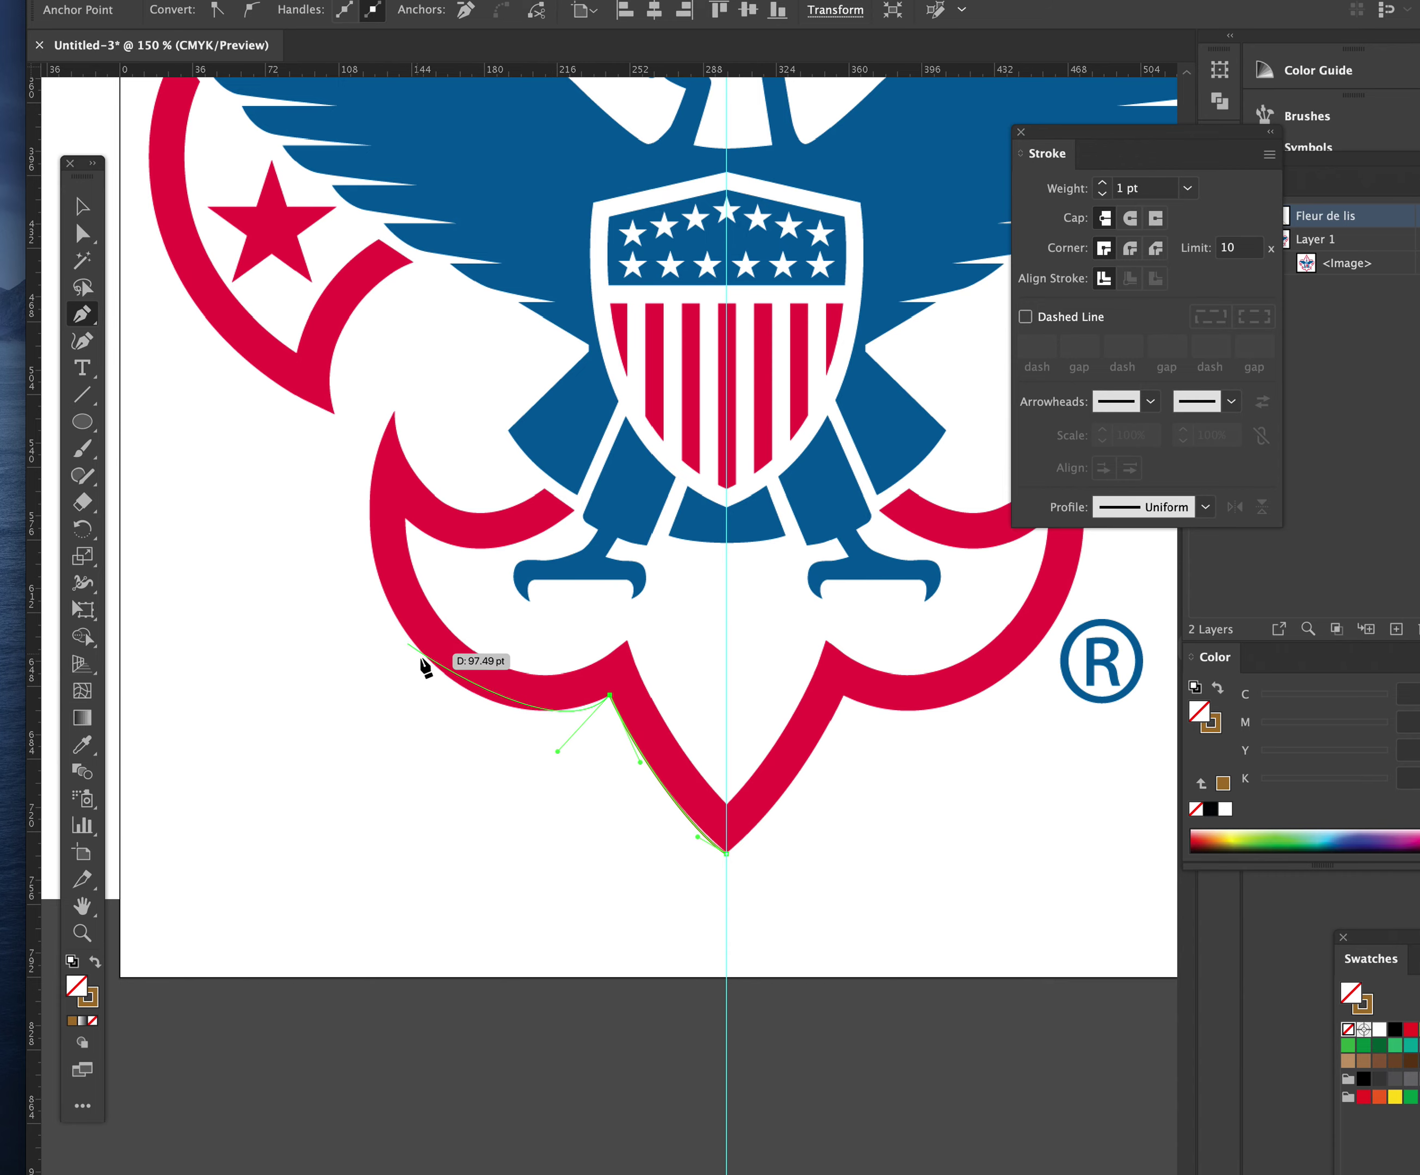
drag(429, 662, 390, 632)
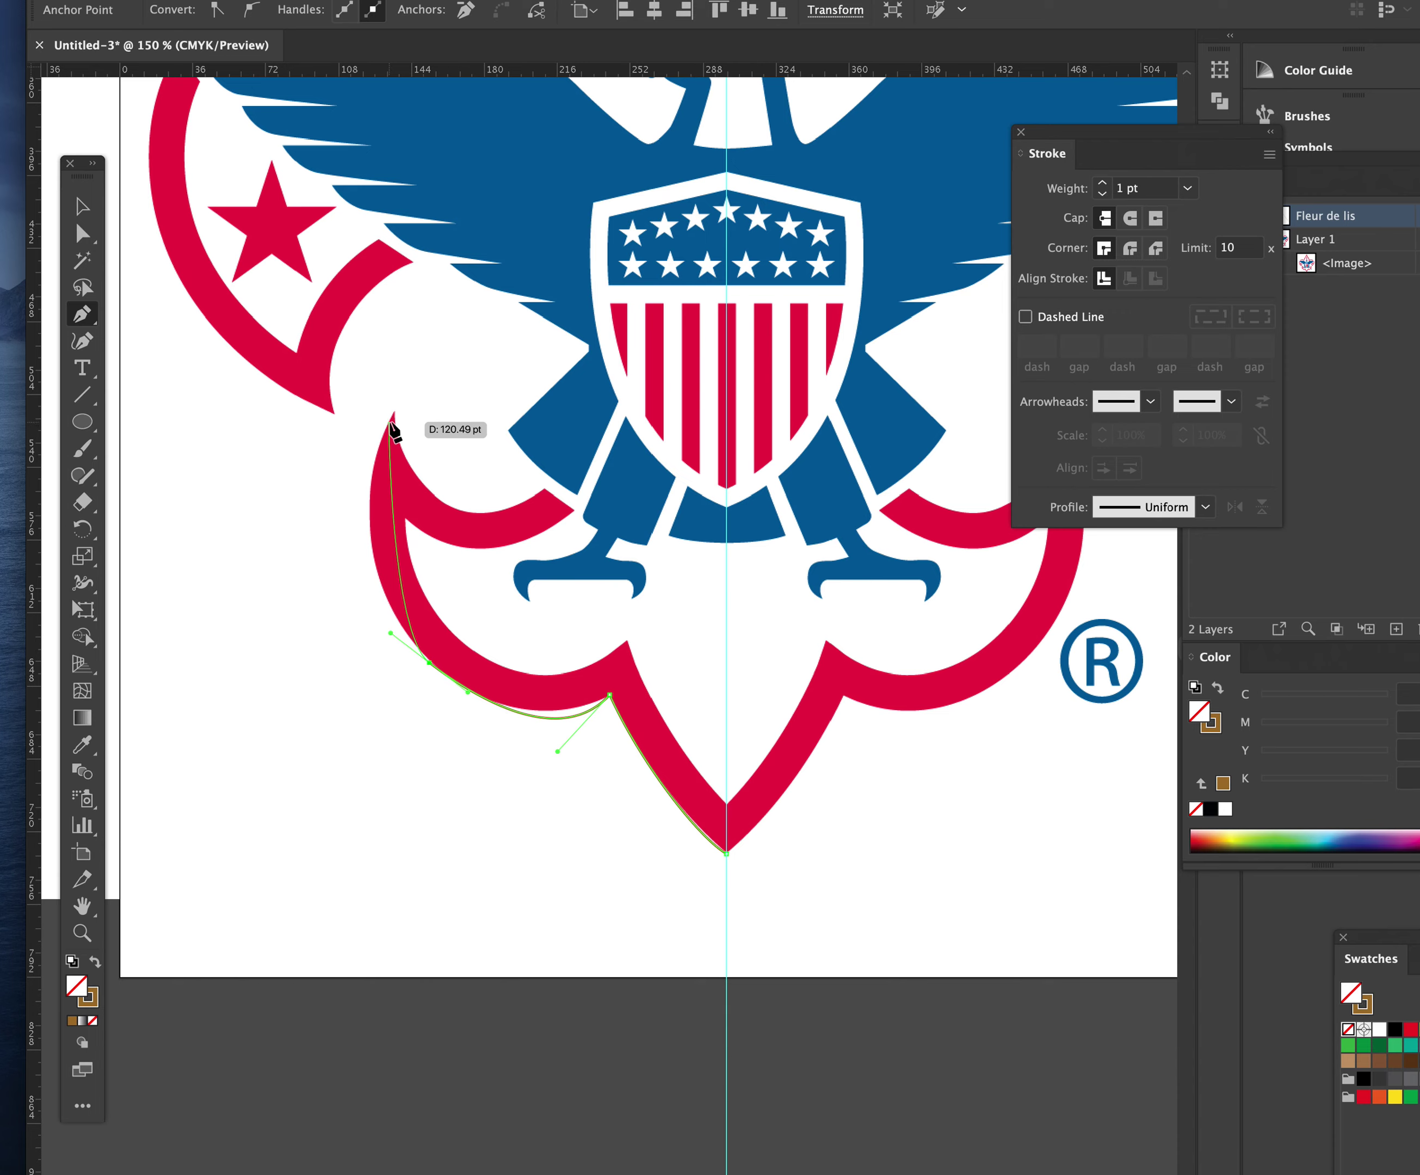
drag(394, 410, 450, 308)
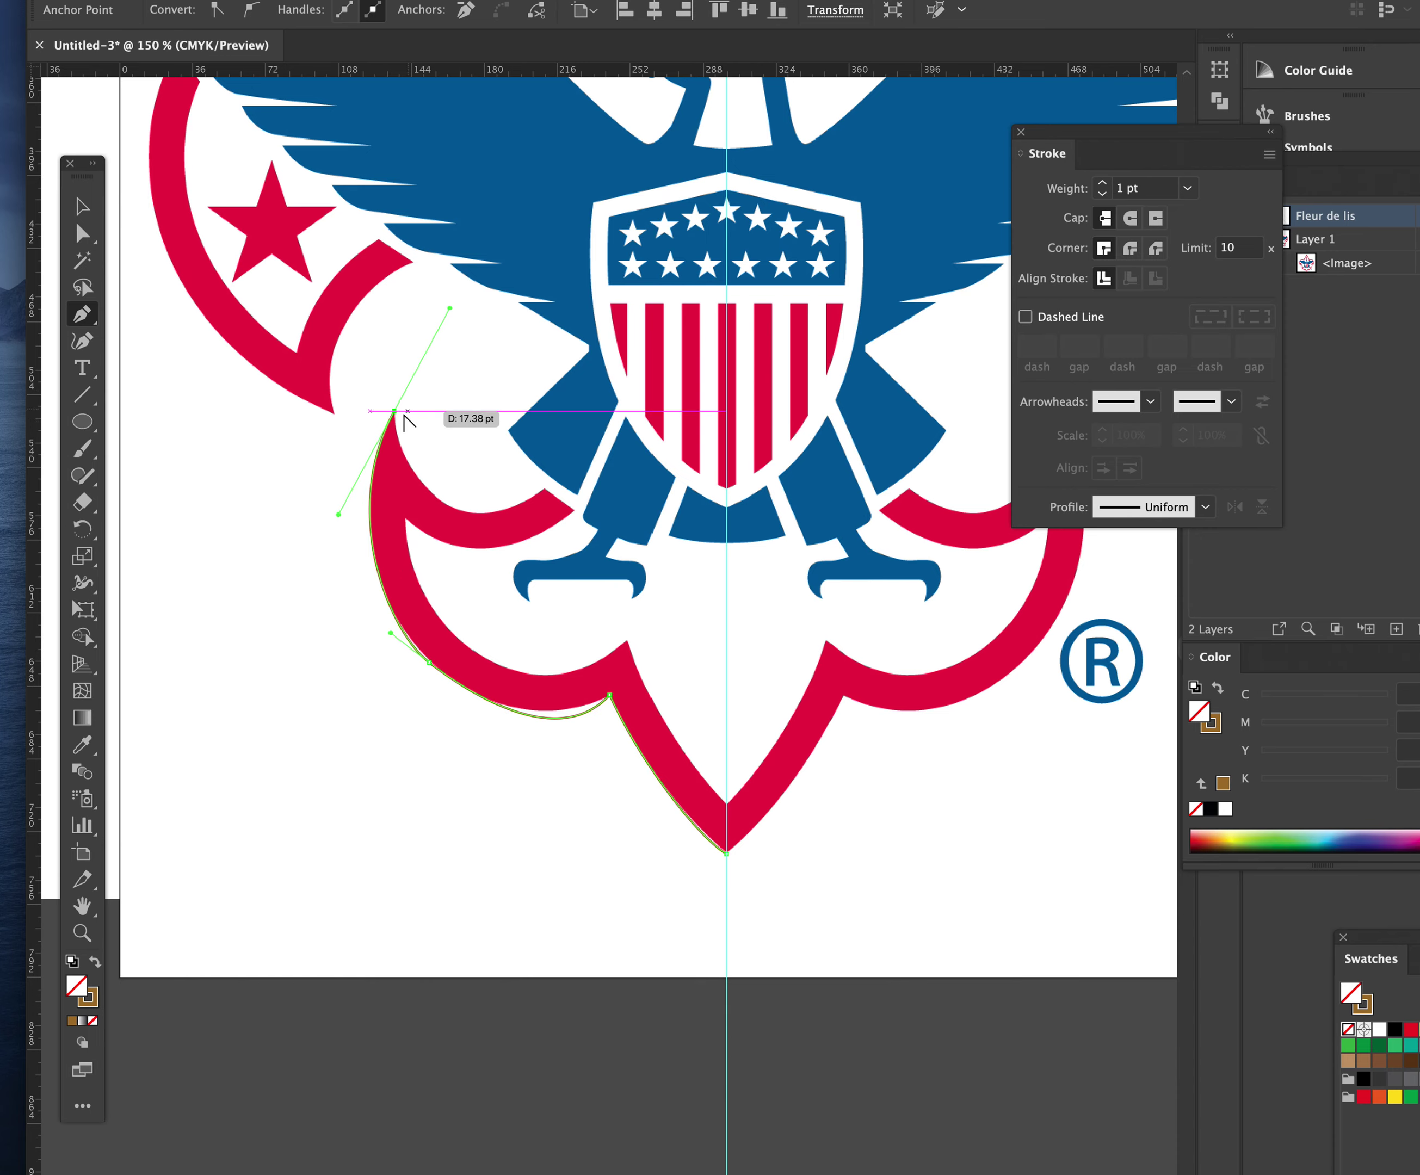
click(396, 411)
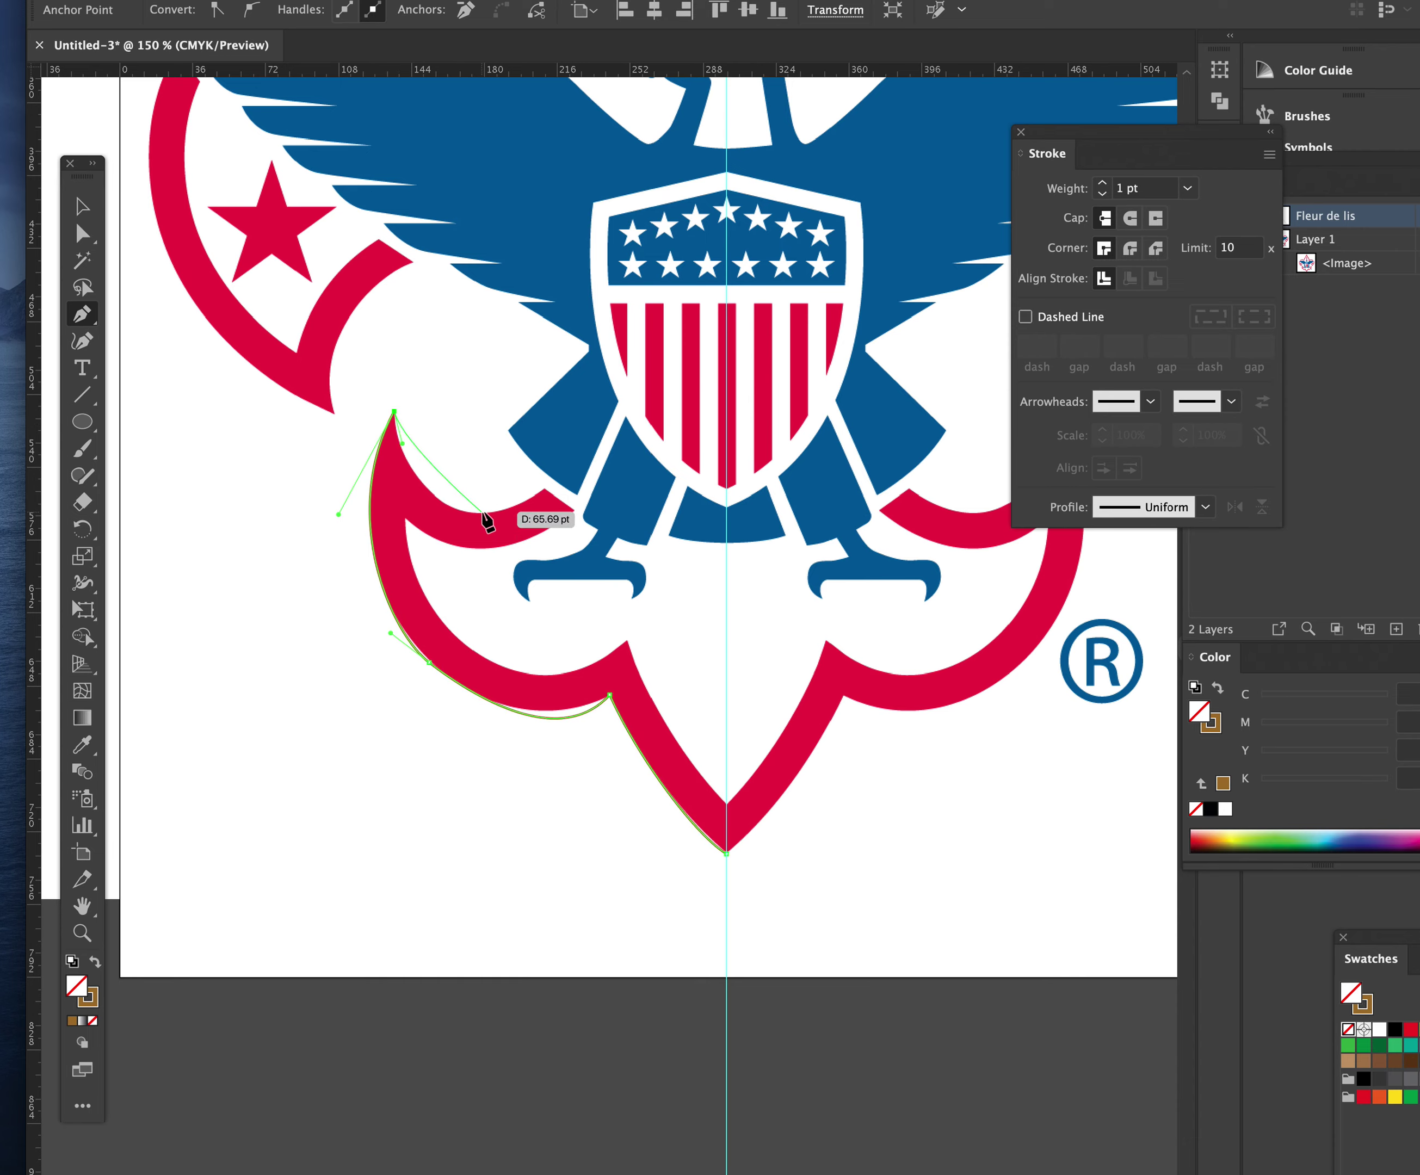
Step: Continue the path in a rounded loop across the eagle to the left side lobe's lower tip, ending in a corner point
drag(479, 513, 552, 527)
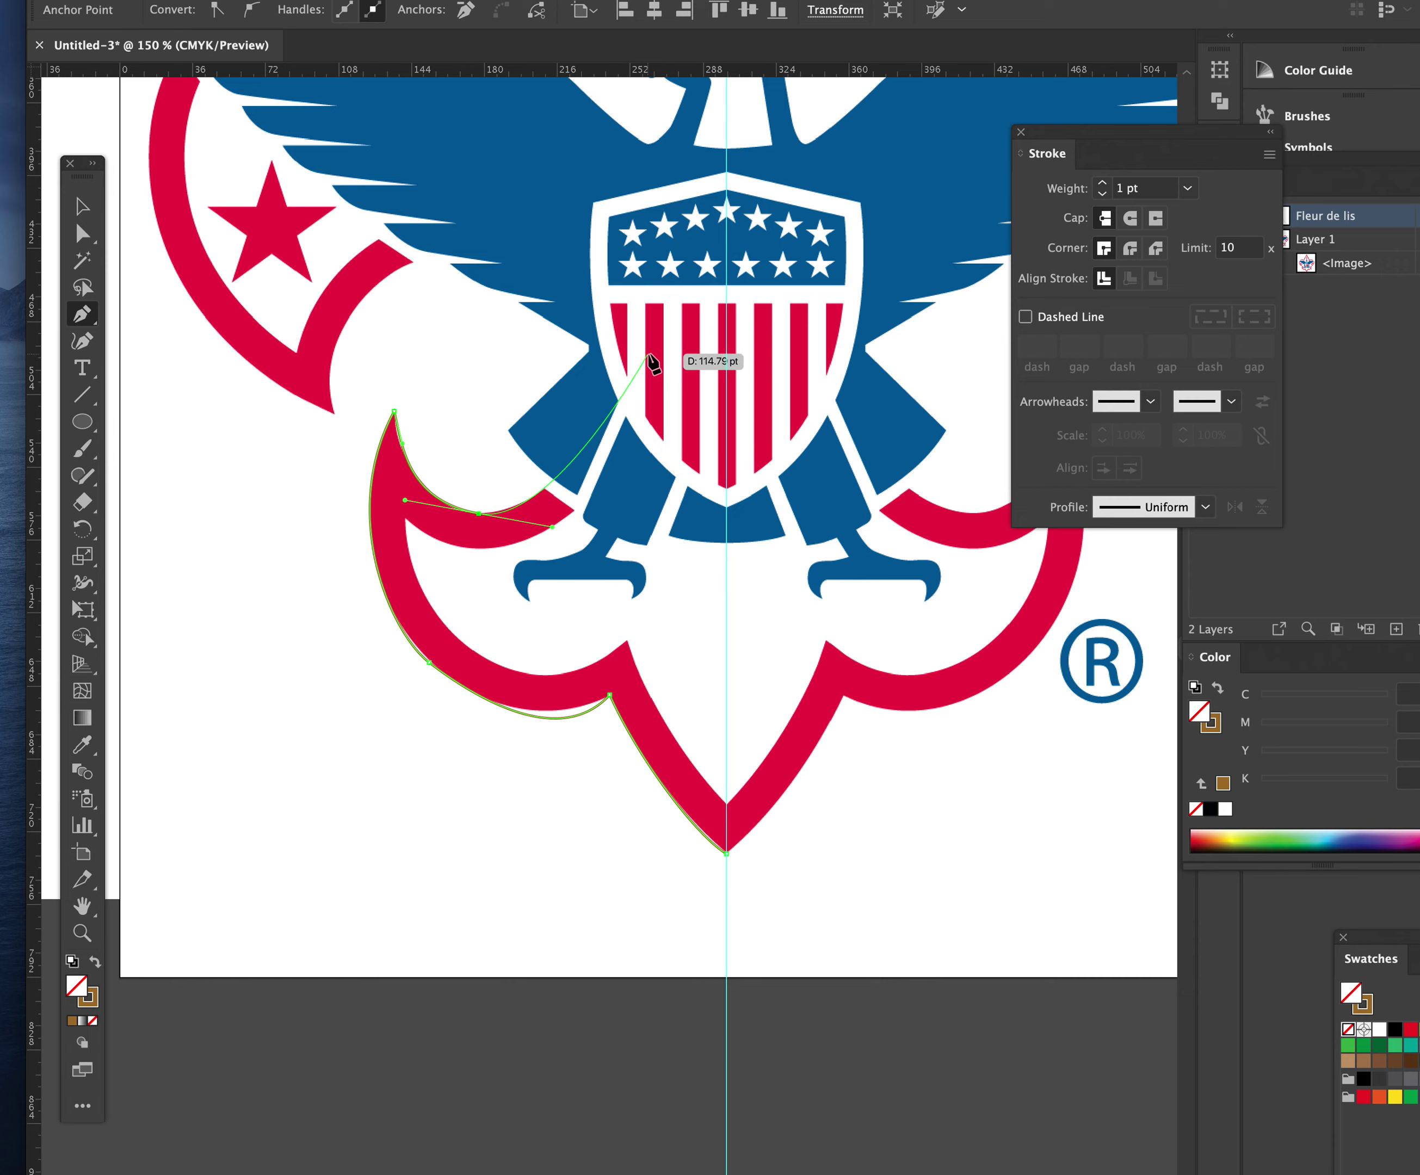
drag(650, 351, 655, 291)
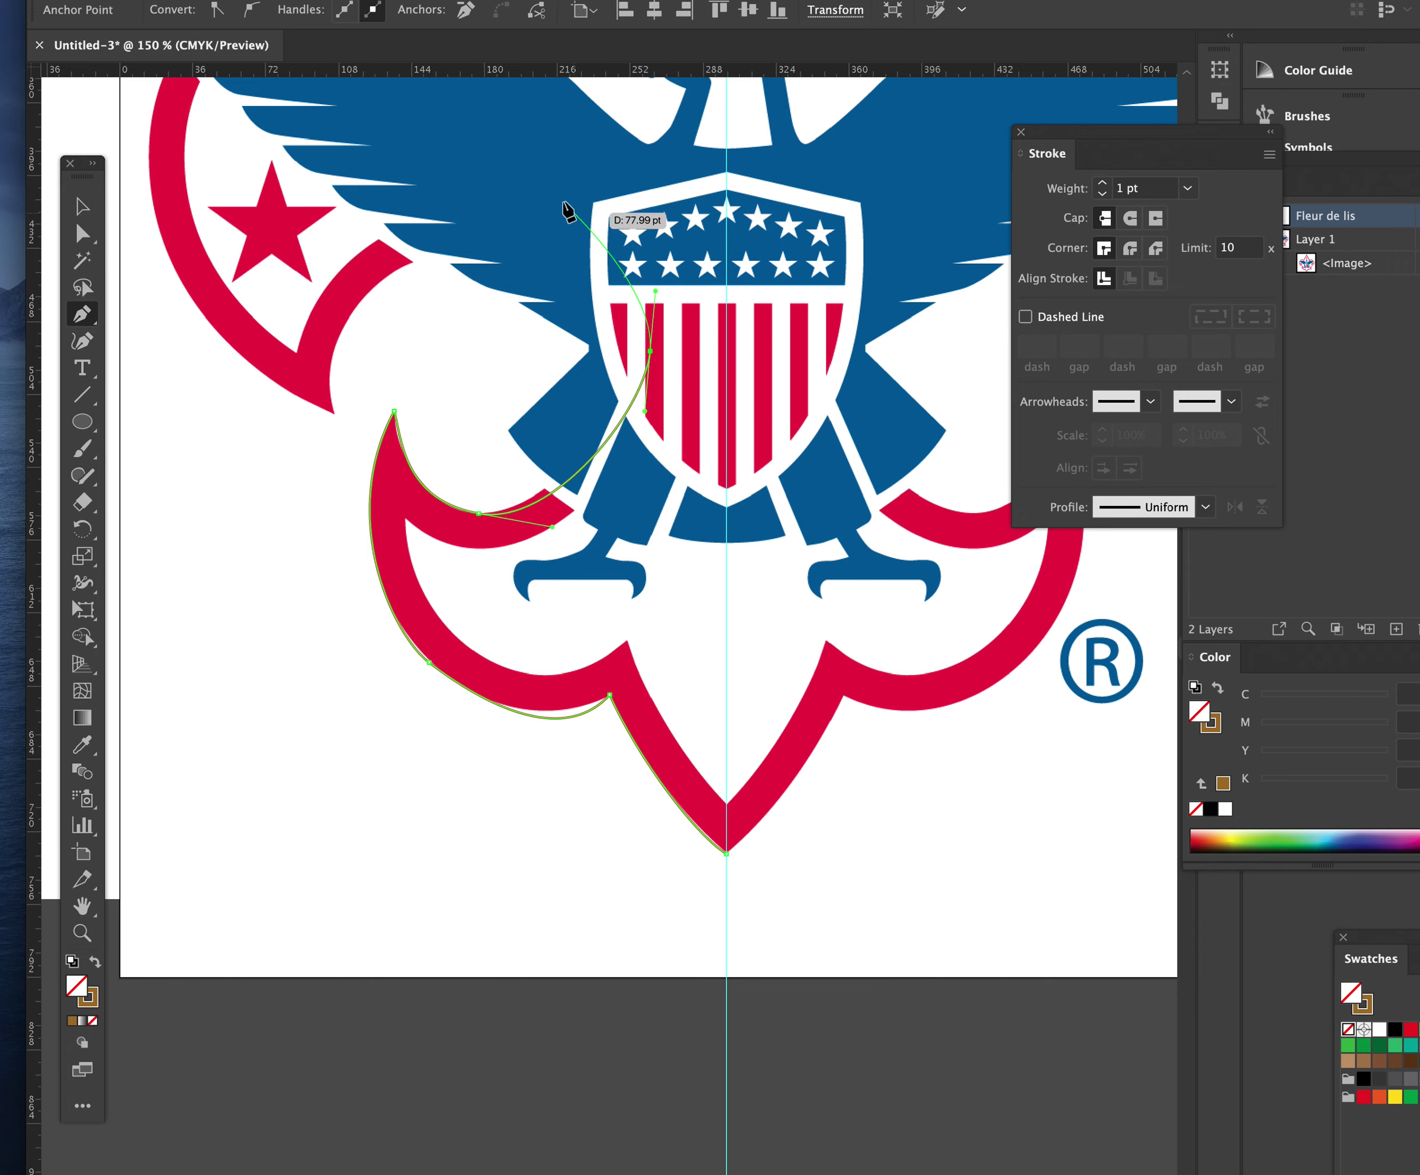
drag(511, 230, 444, 231)
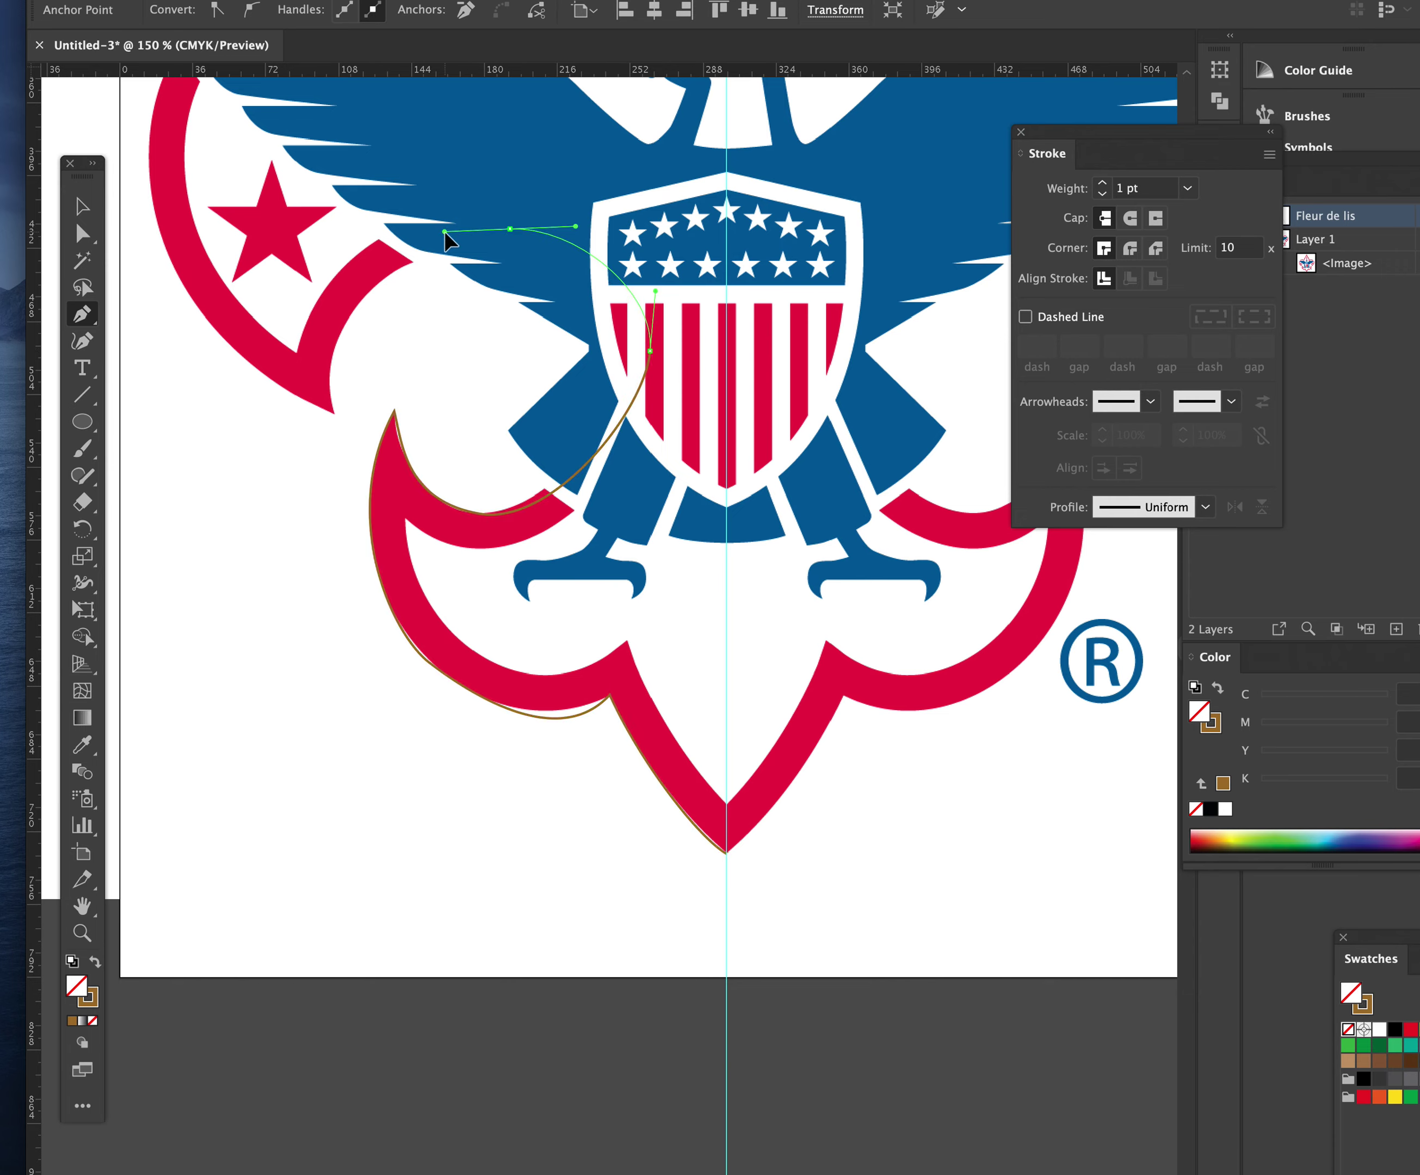
drag(333, 413, 344, 548)
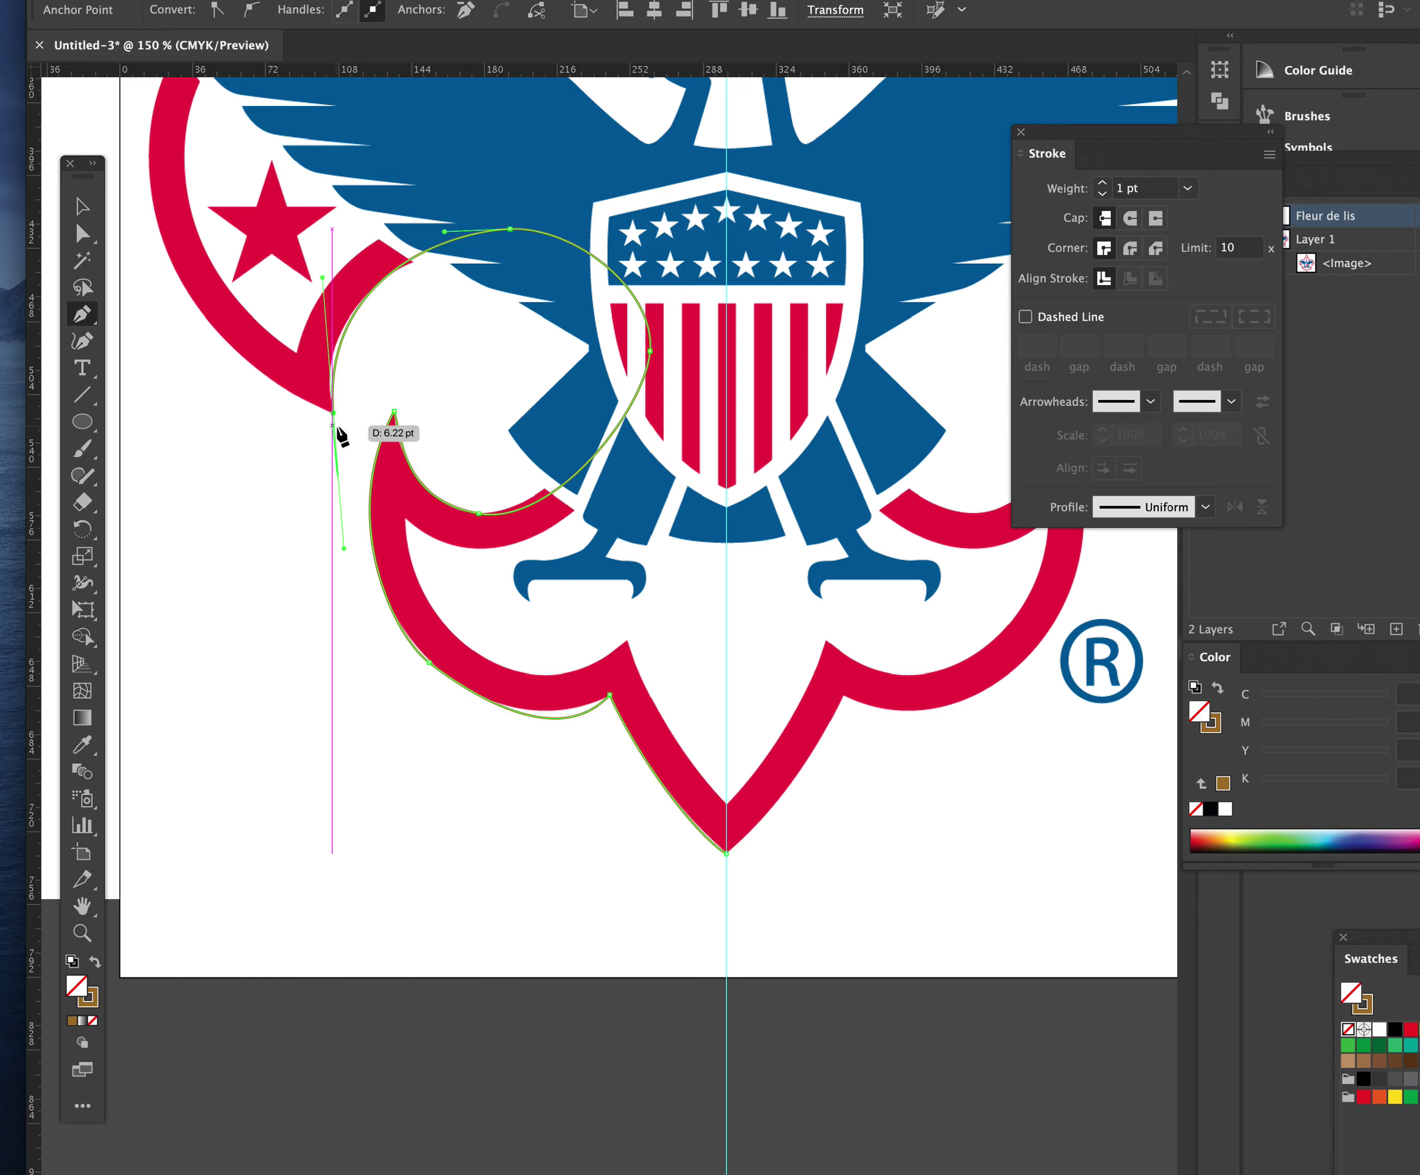
click(333, 413)
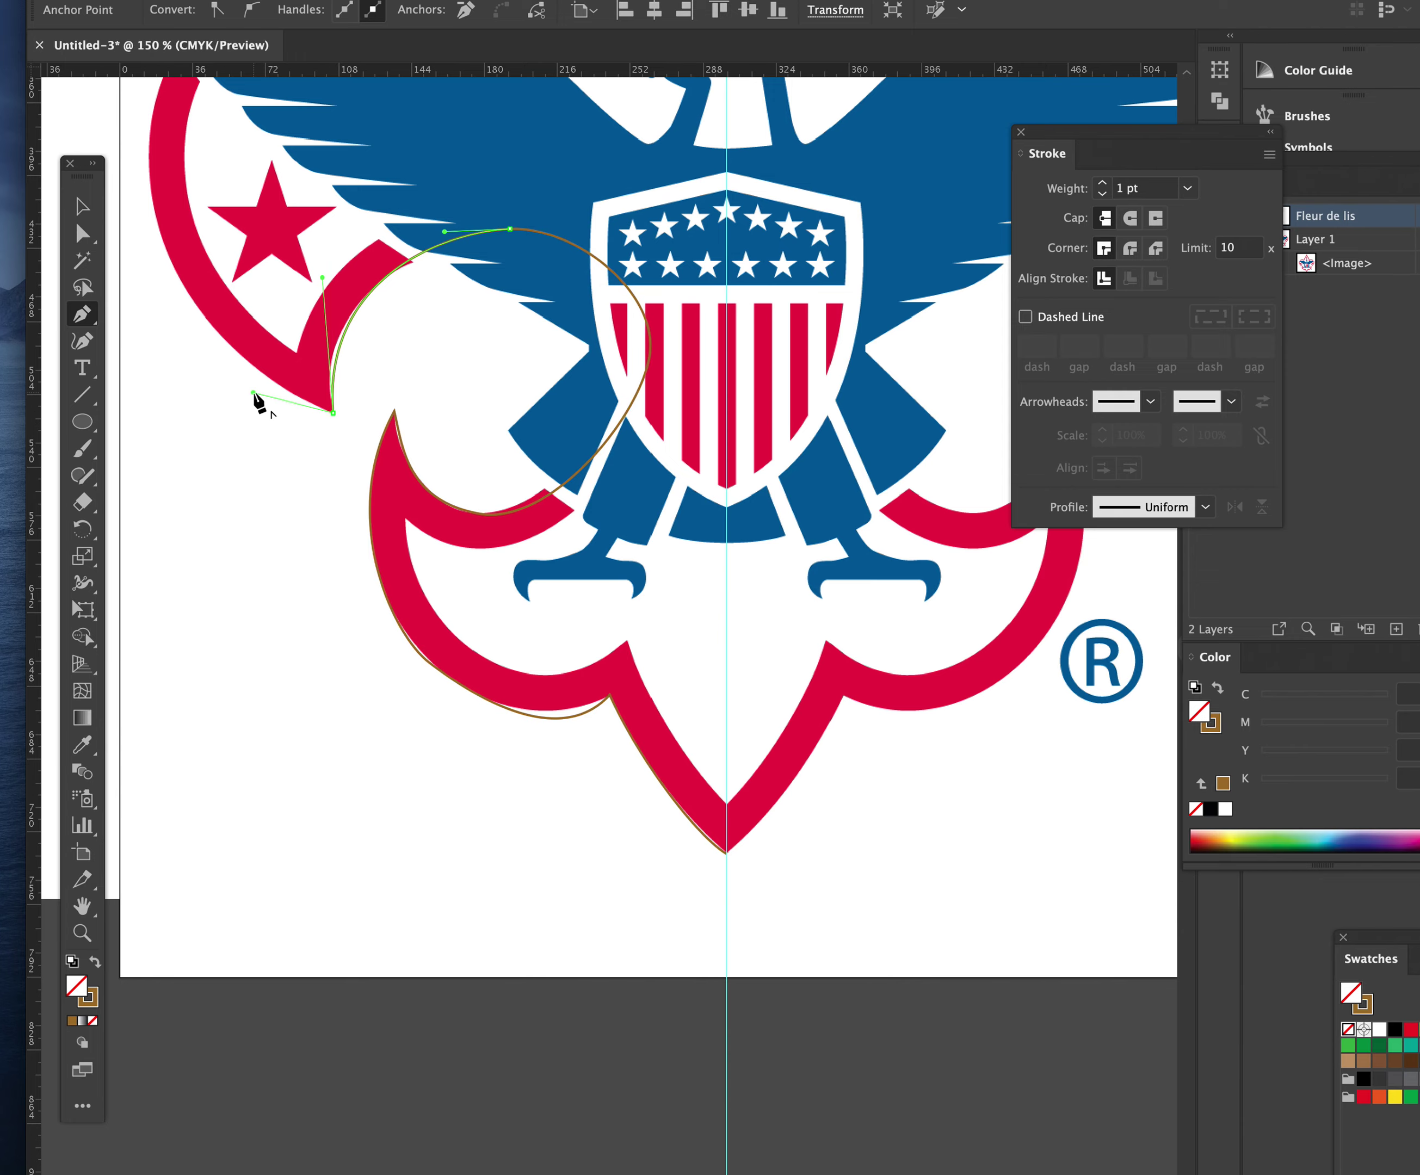
Step: Trace the left side lobe's outer edge from its lower tip over the wing tip to the notch beside the central spire
scroll(235, 465, up, 2)
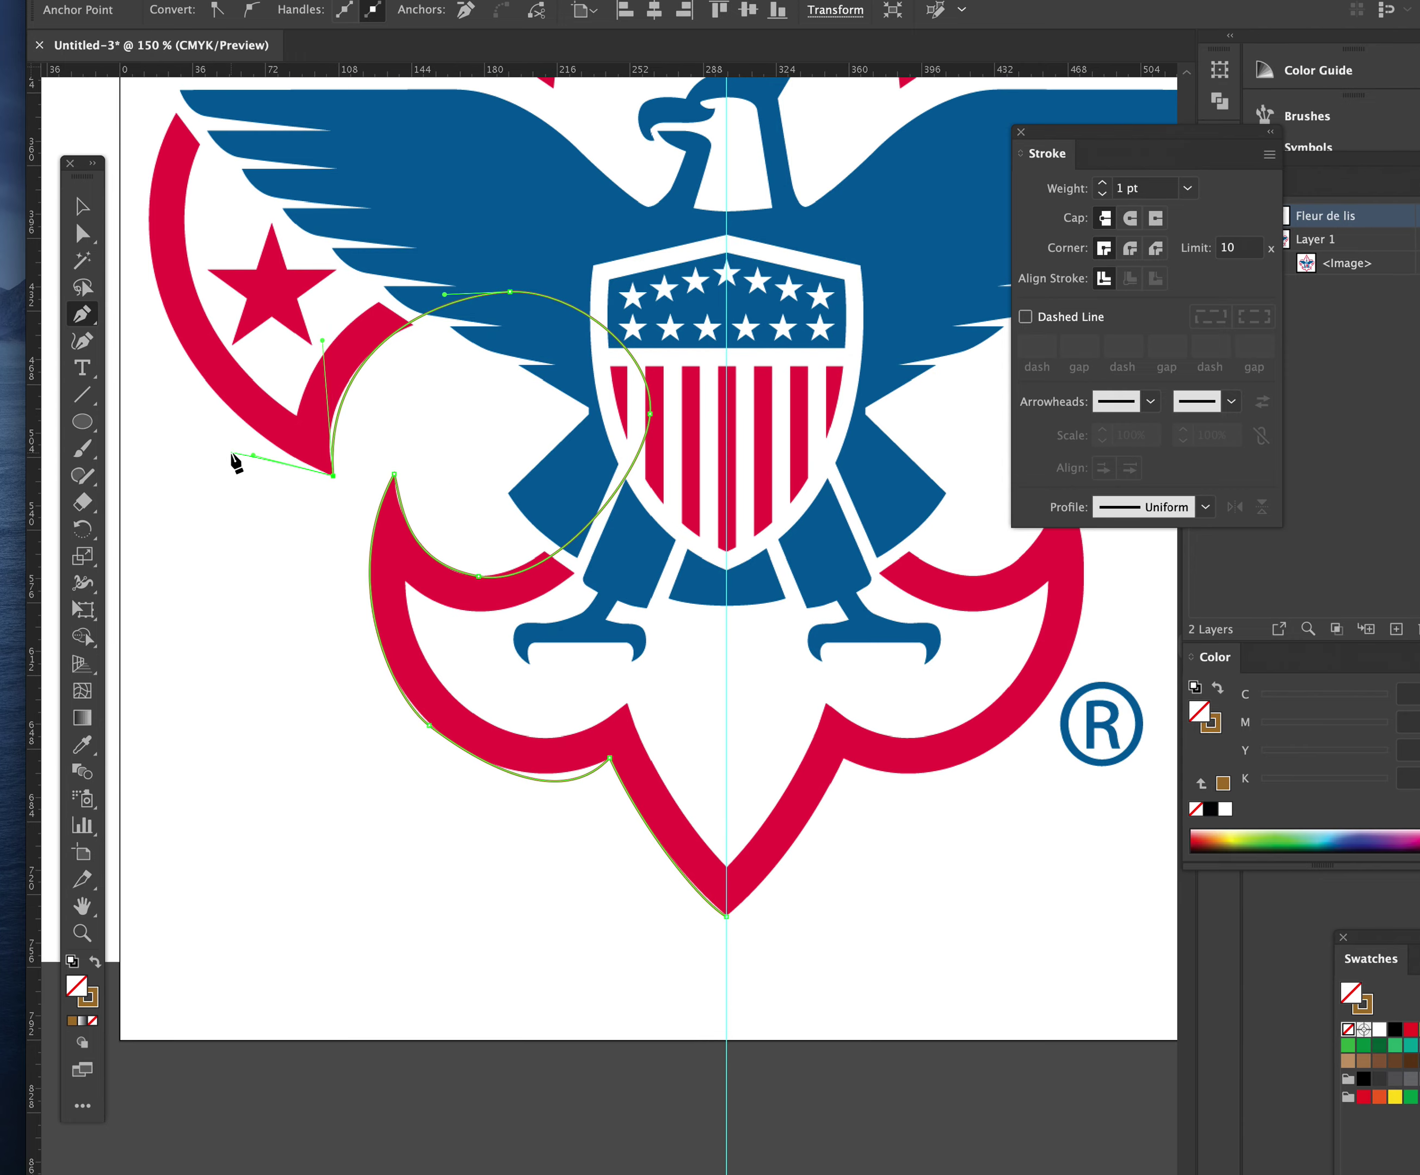
scroll(236, 462, up, 5)
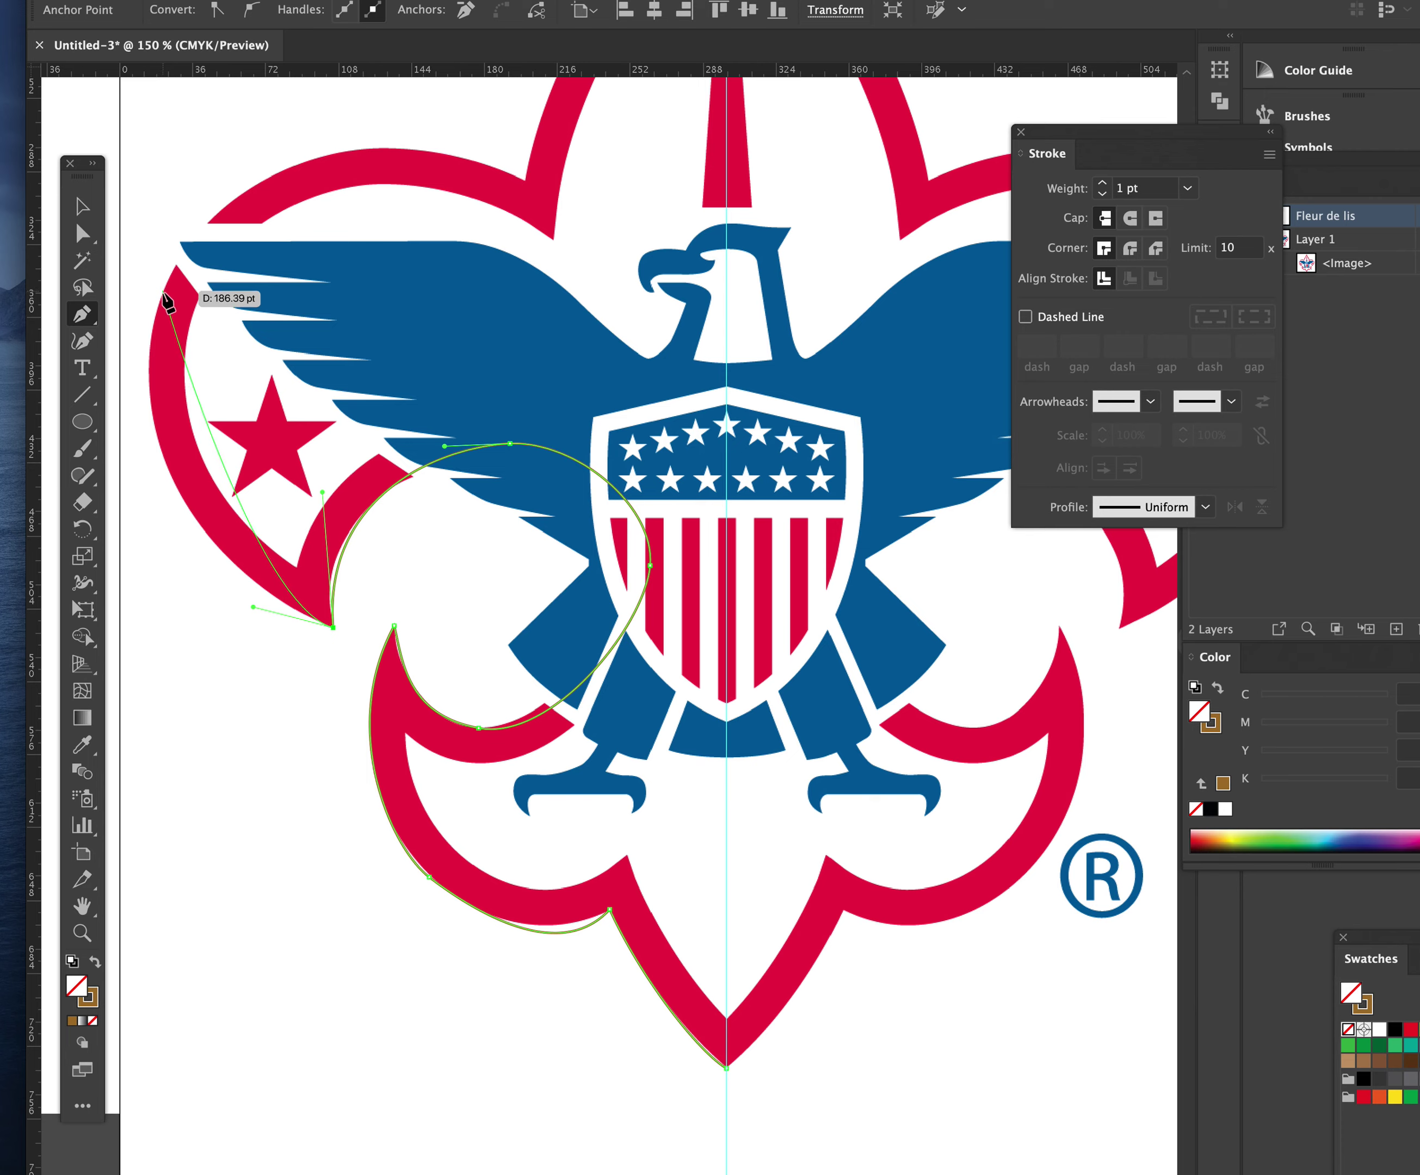
drag(148, 358, 160, 236)
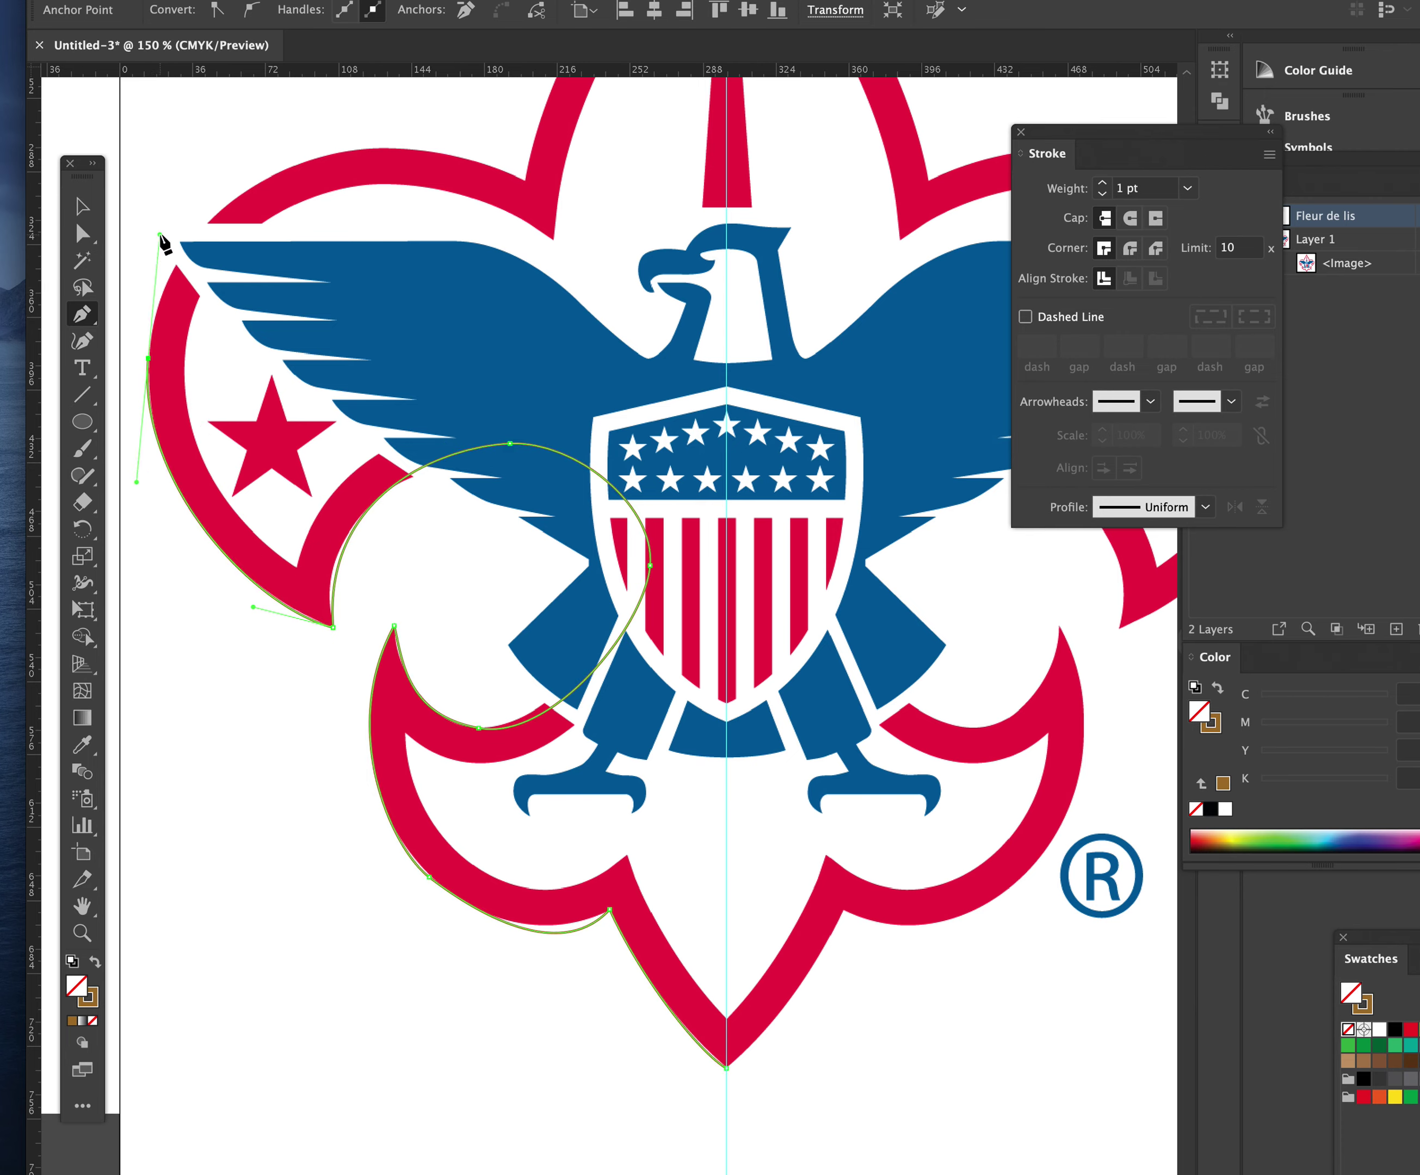
scroll(244, 318, up, 5)
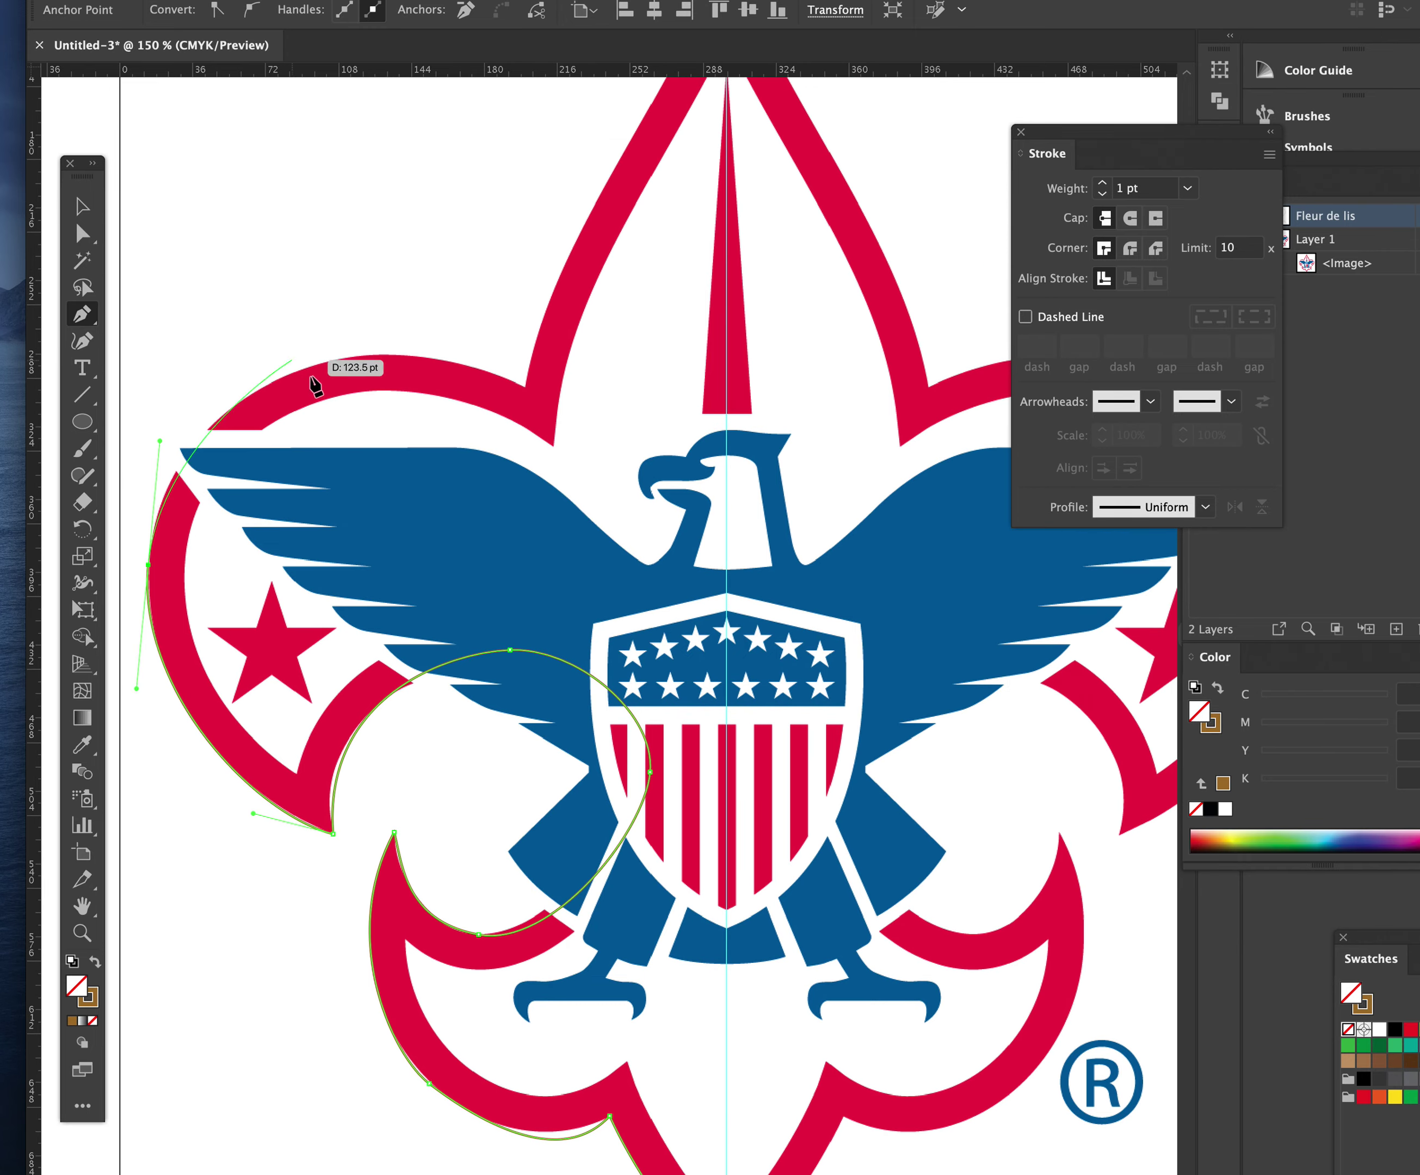
drag(350, 356, 444, 341)
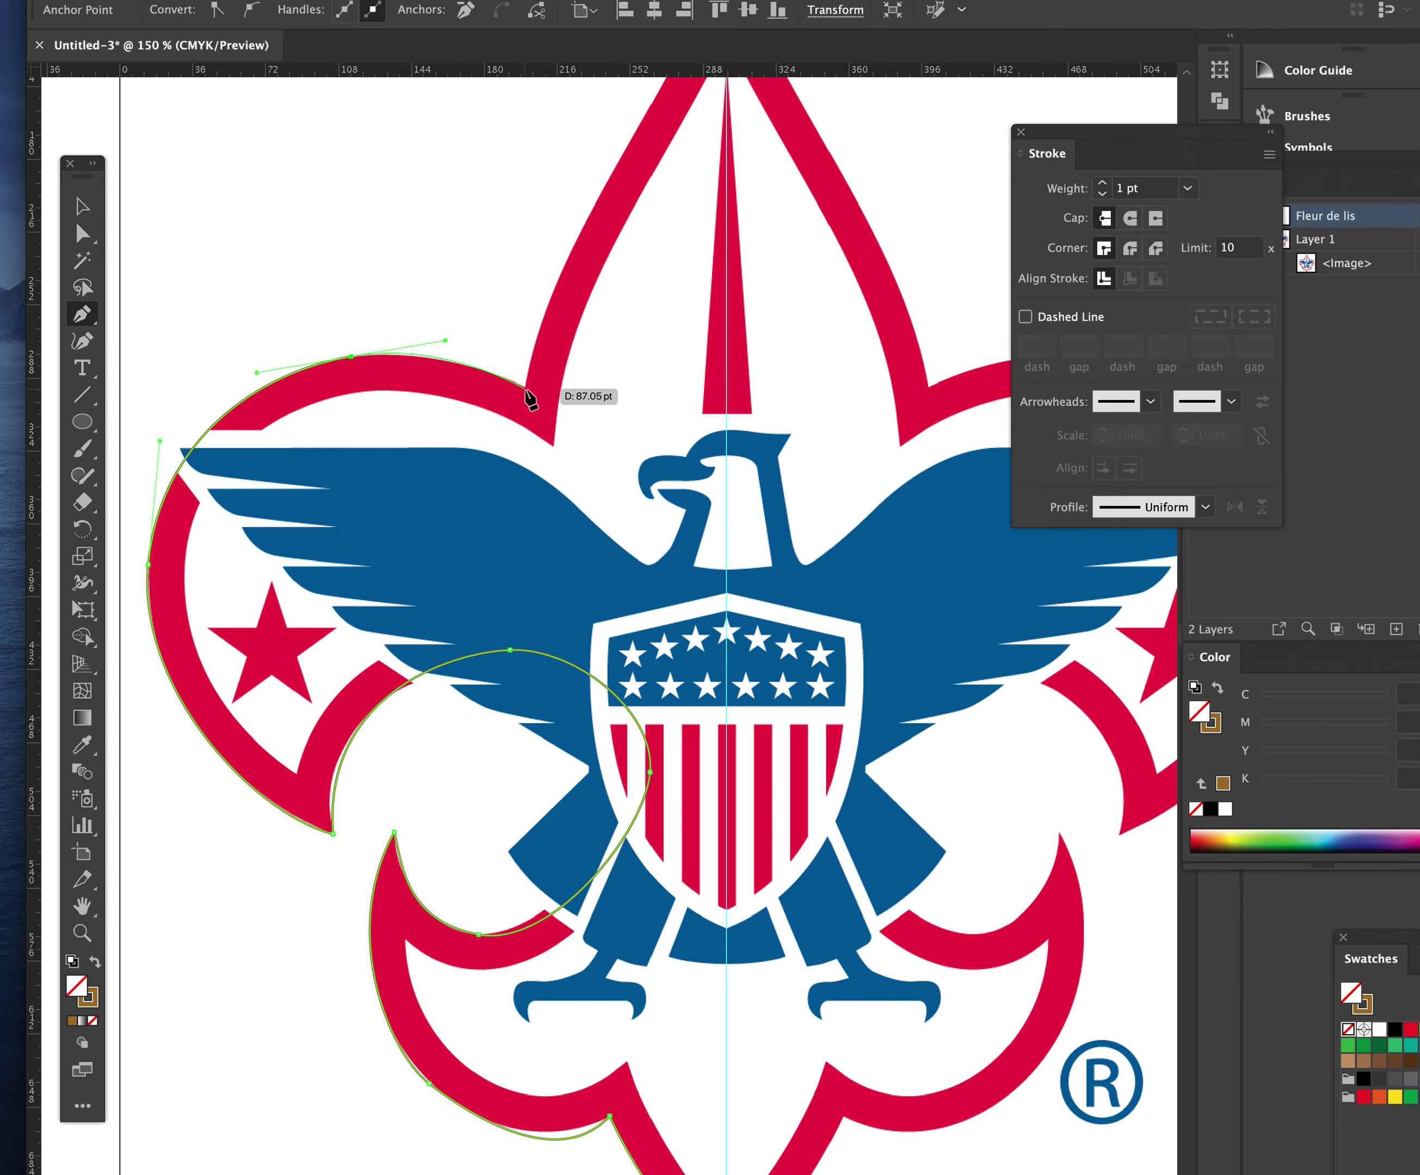
drag(523, 387, 533, 340)
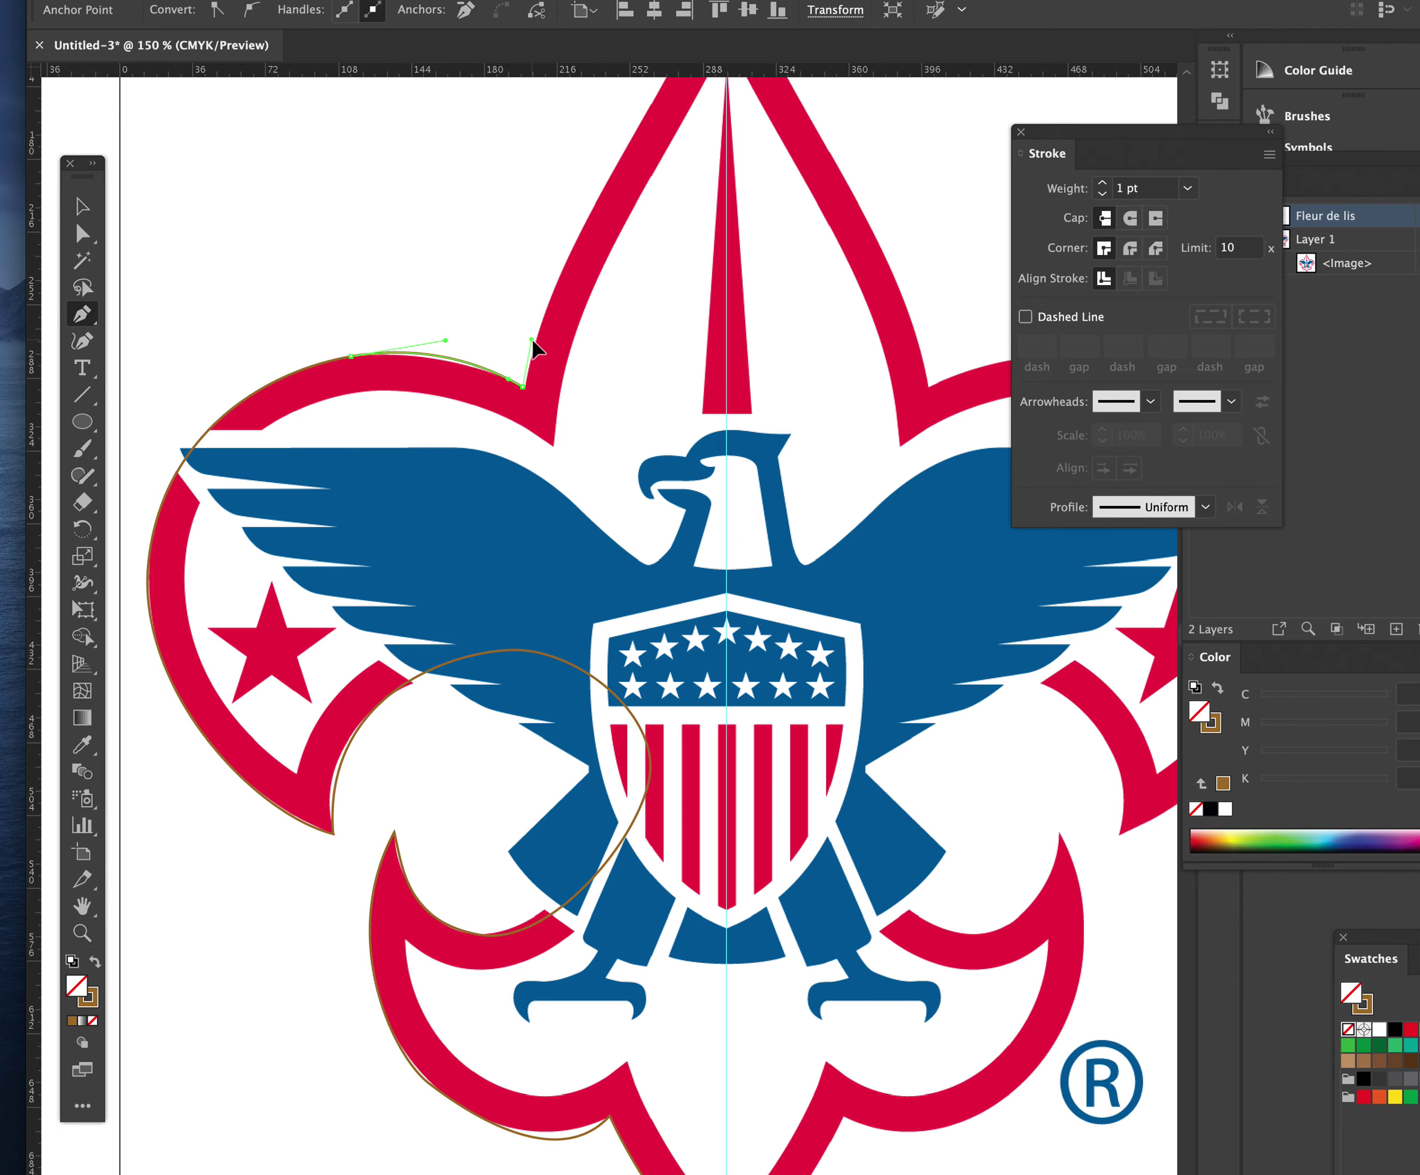
Step: Trace the central spire's left edge from the notch up to the emblem's top point on the centre guide
scroll(574, 414, up, 5)
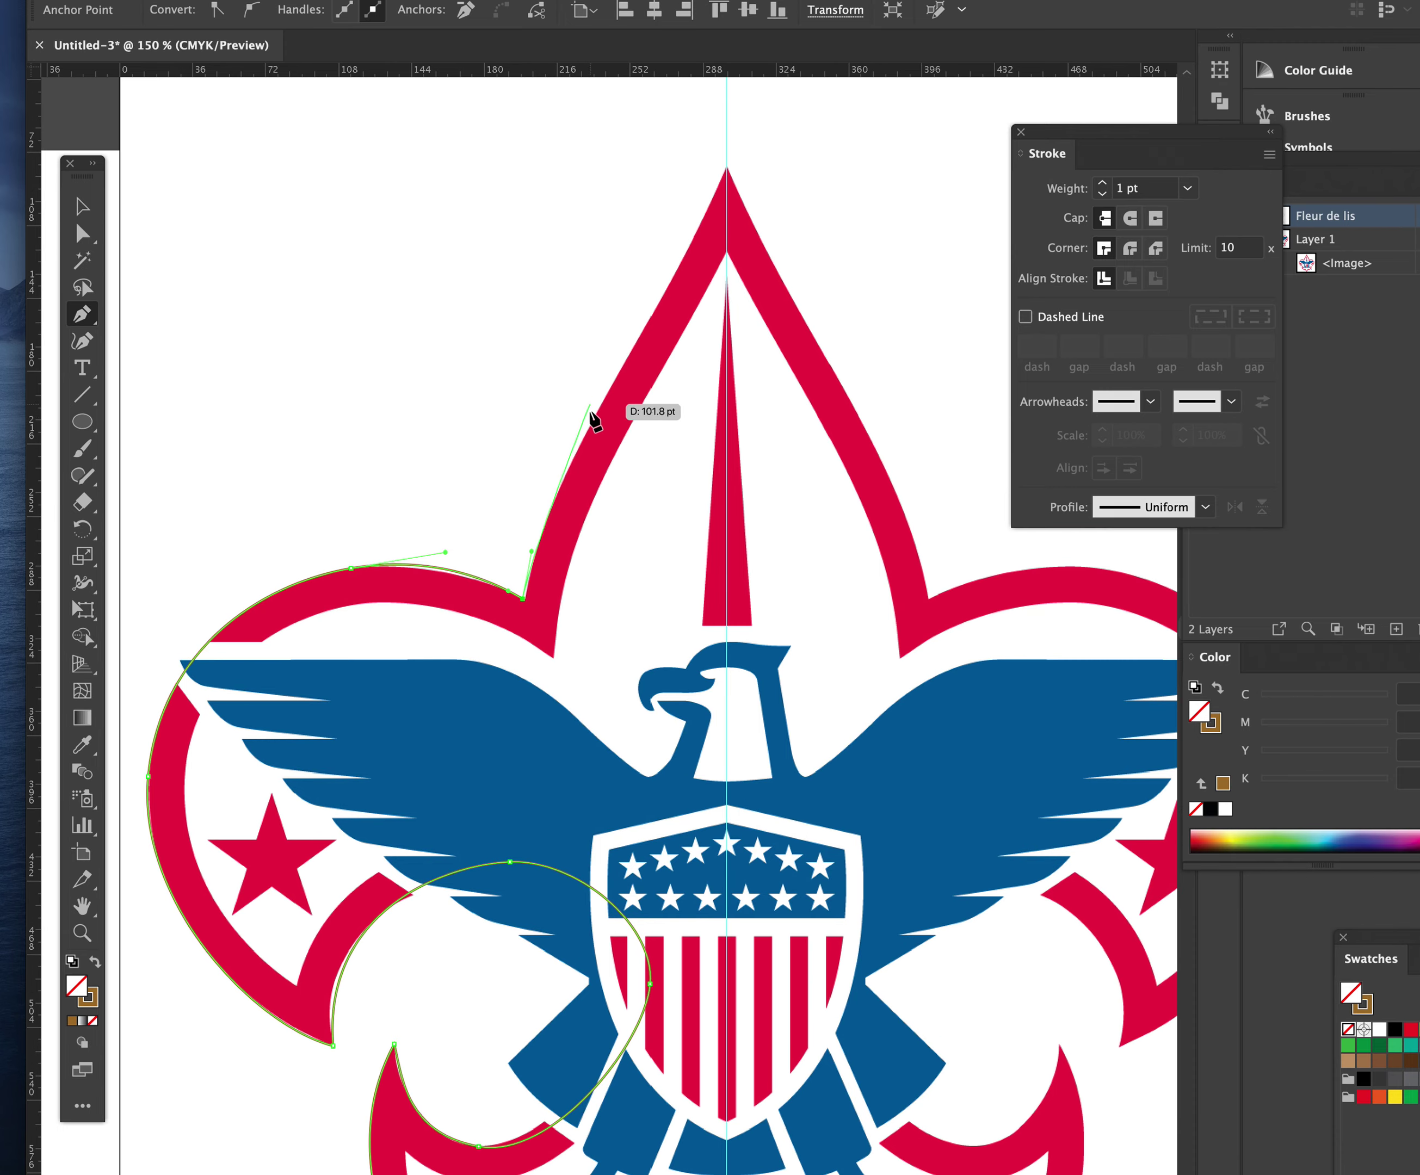
click(623, 365)
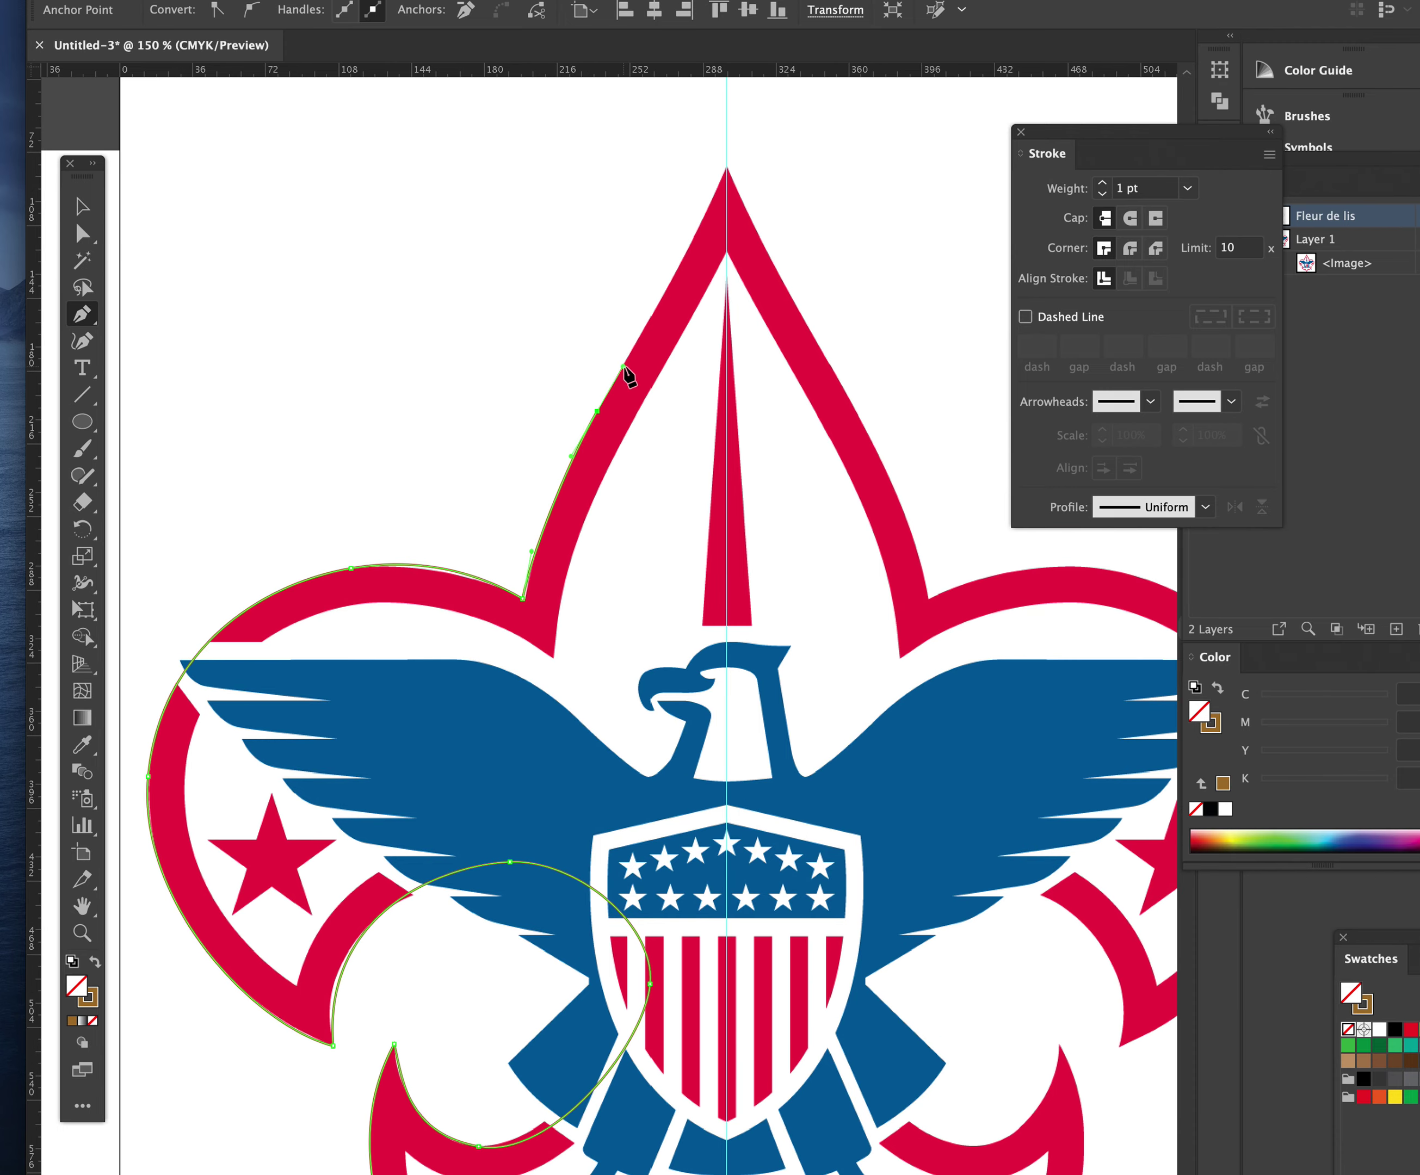
drag(727, 172, 737, 141)
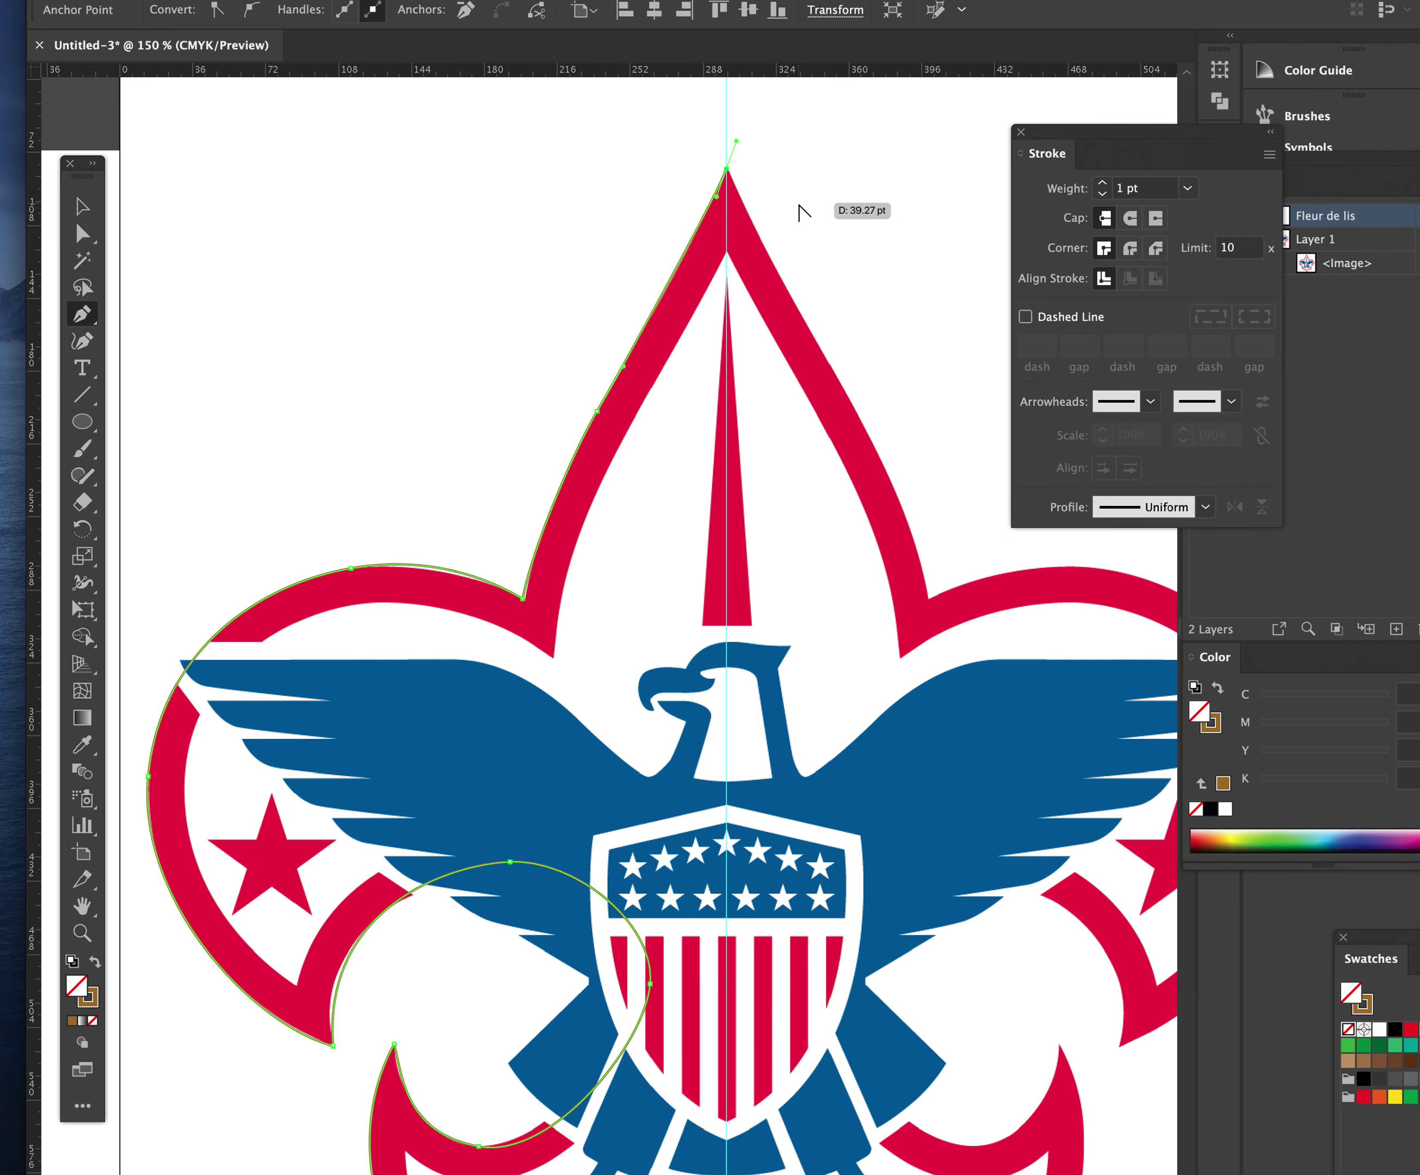
Step: Refine the curve over the upper-left lobe with the Direct Selection tool, shortening its handle so the path follows the red edge
click(76, 242)
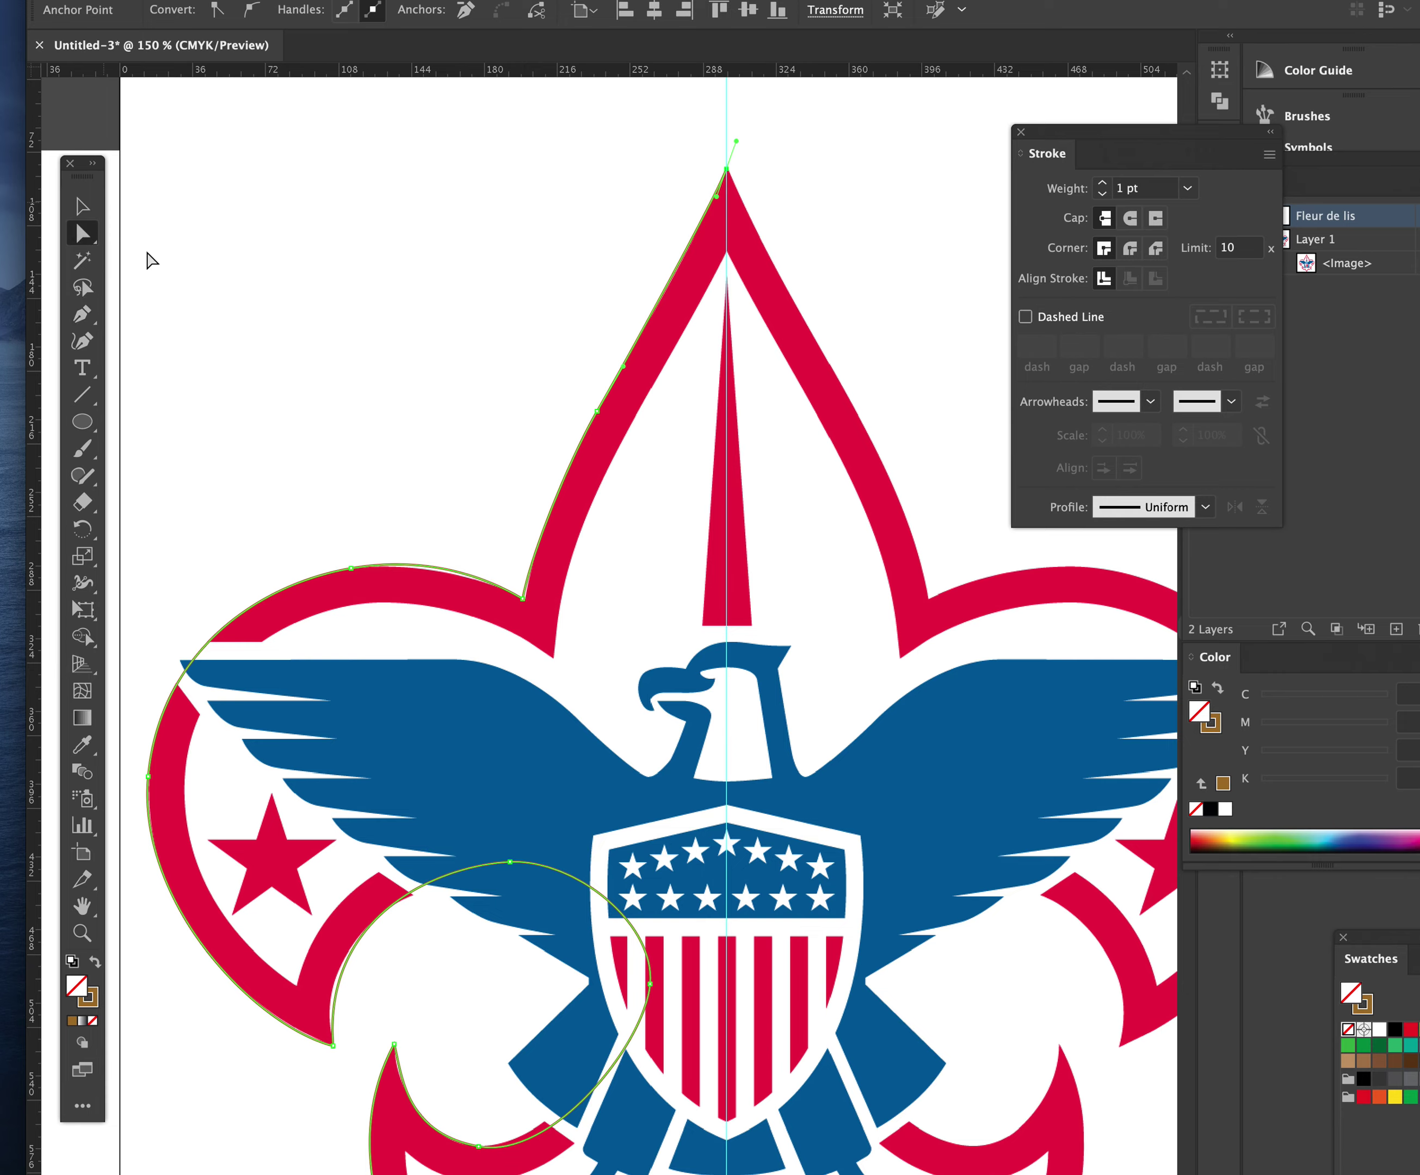
click(588, 538)
scroll(640, 562, down, 3)
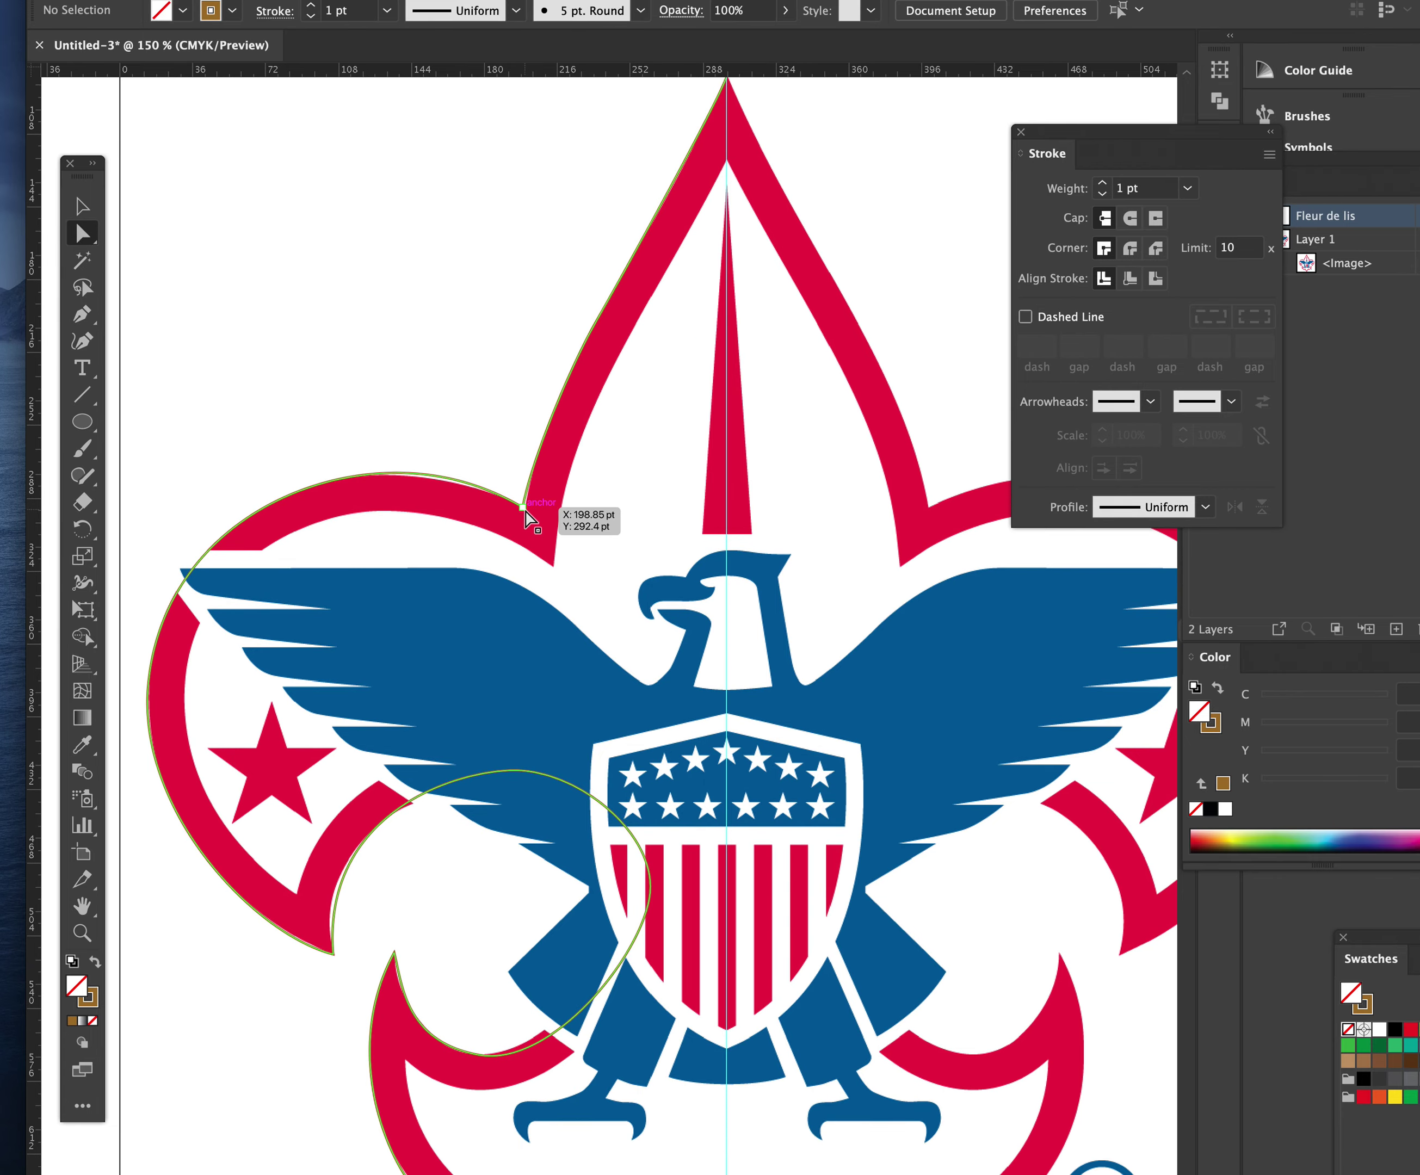
click(430, 476)
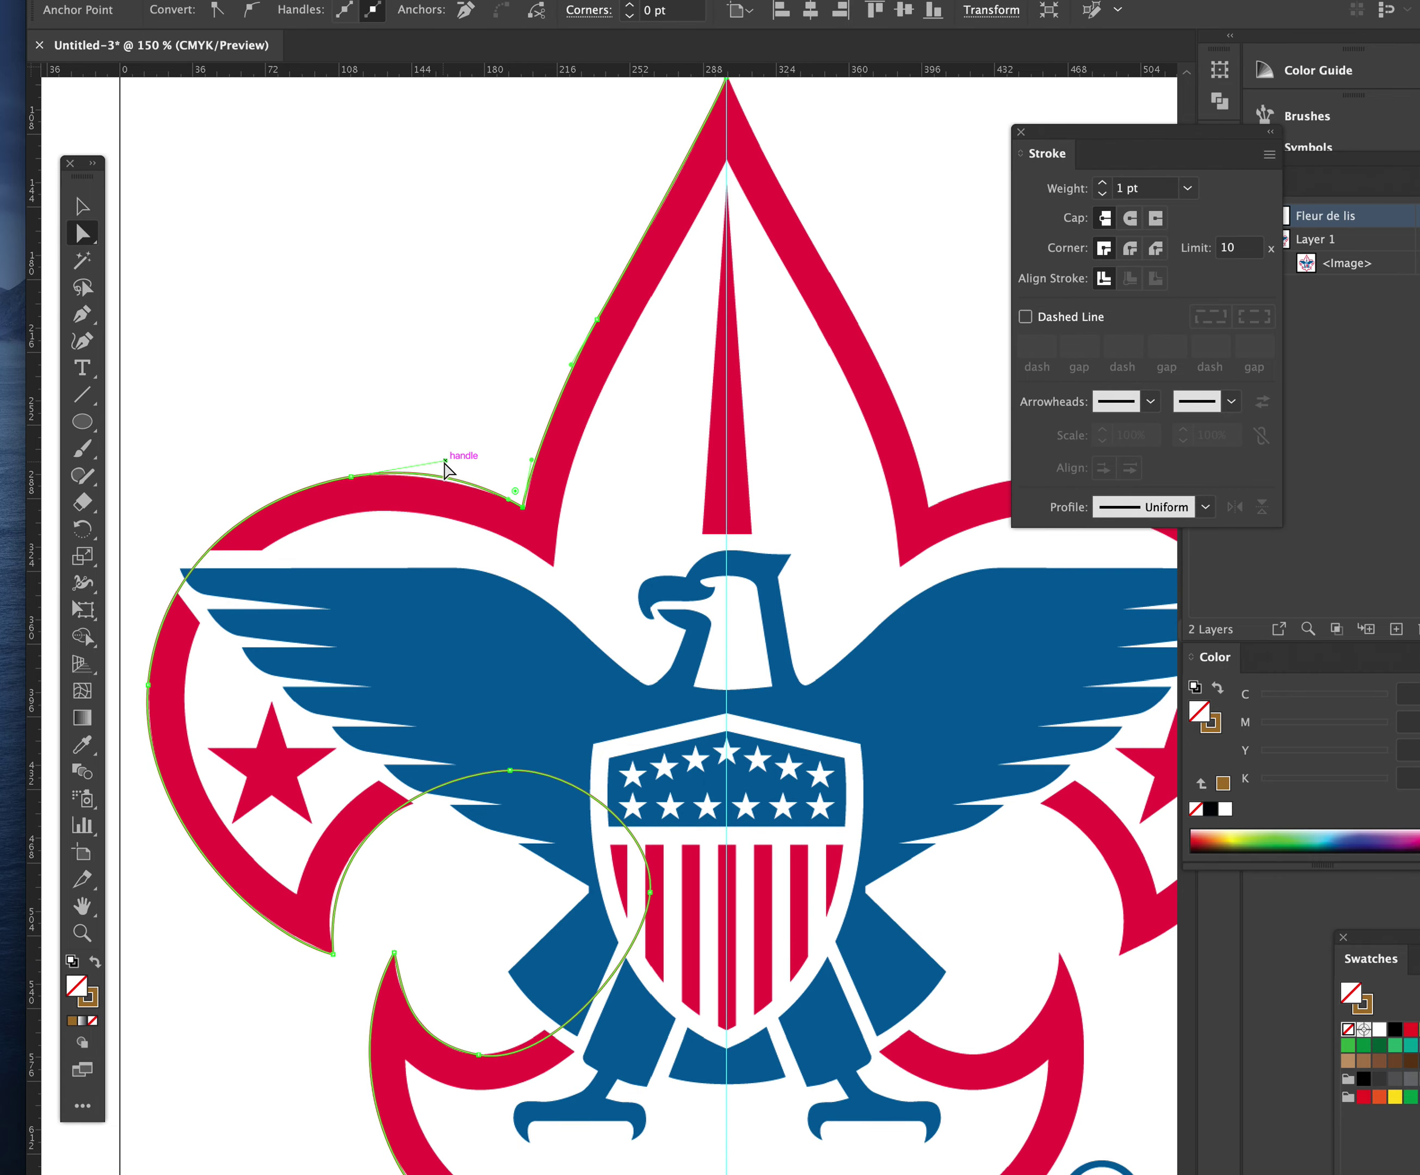
drag(444, 463, 416, 465)
drag(525, 512, 529, 517)
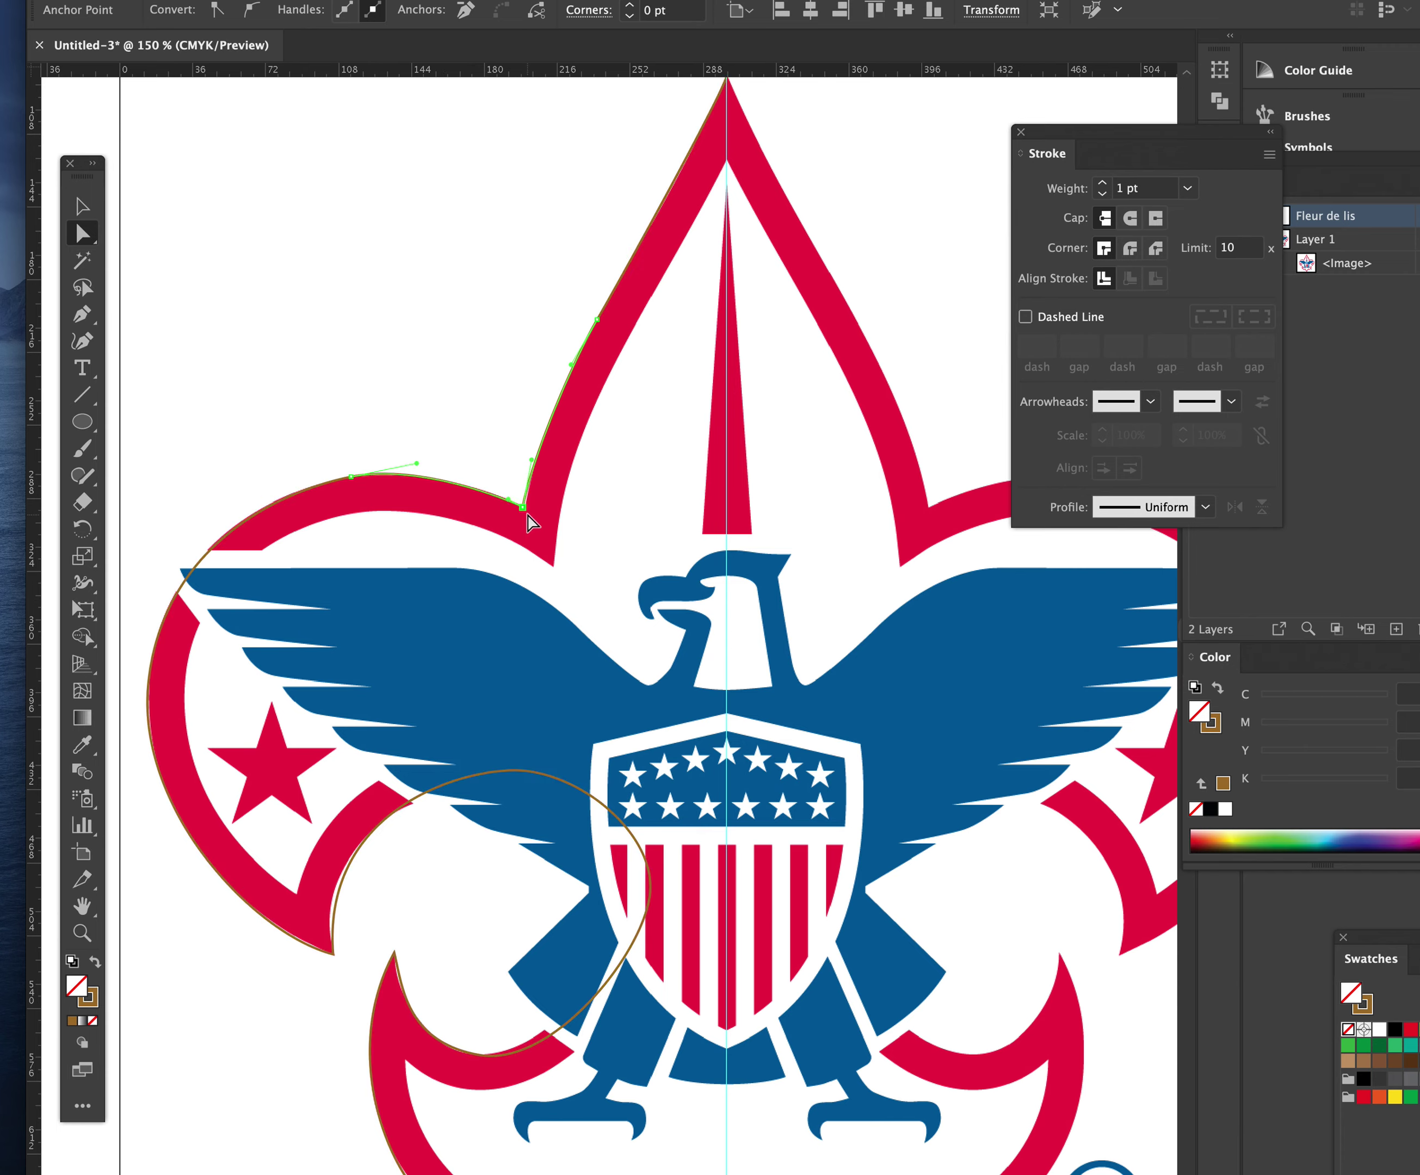
click(602, 529)
Step: Adjust the anchors and handles of the loop across the eagle so its ends follow the red edges of both left lobes
scroll(575, 589, down, 3)
click(335, 757)
drag(323, 665, 314, 666)
drag(509, 617, 508, 626)
drag(655, 678, 650, 650)
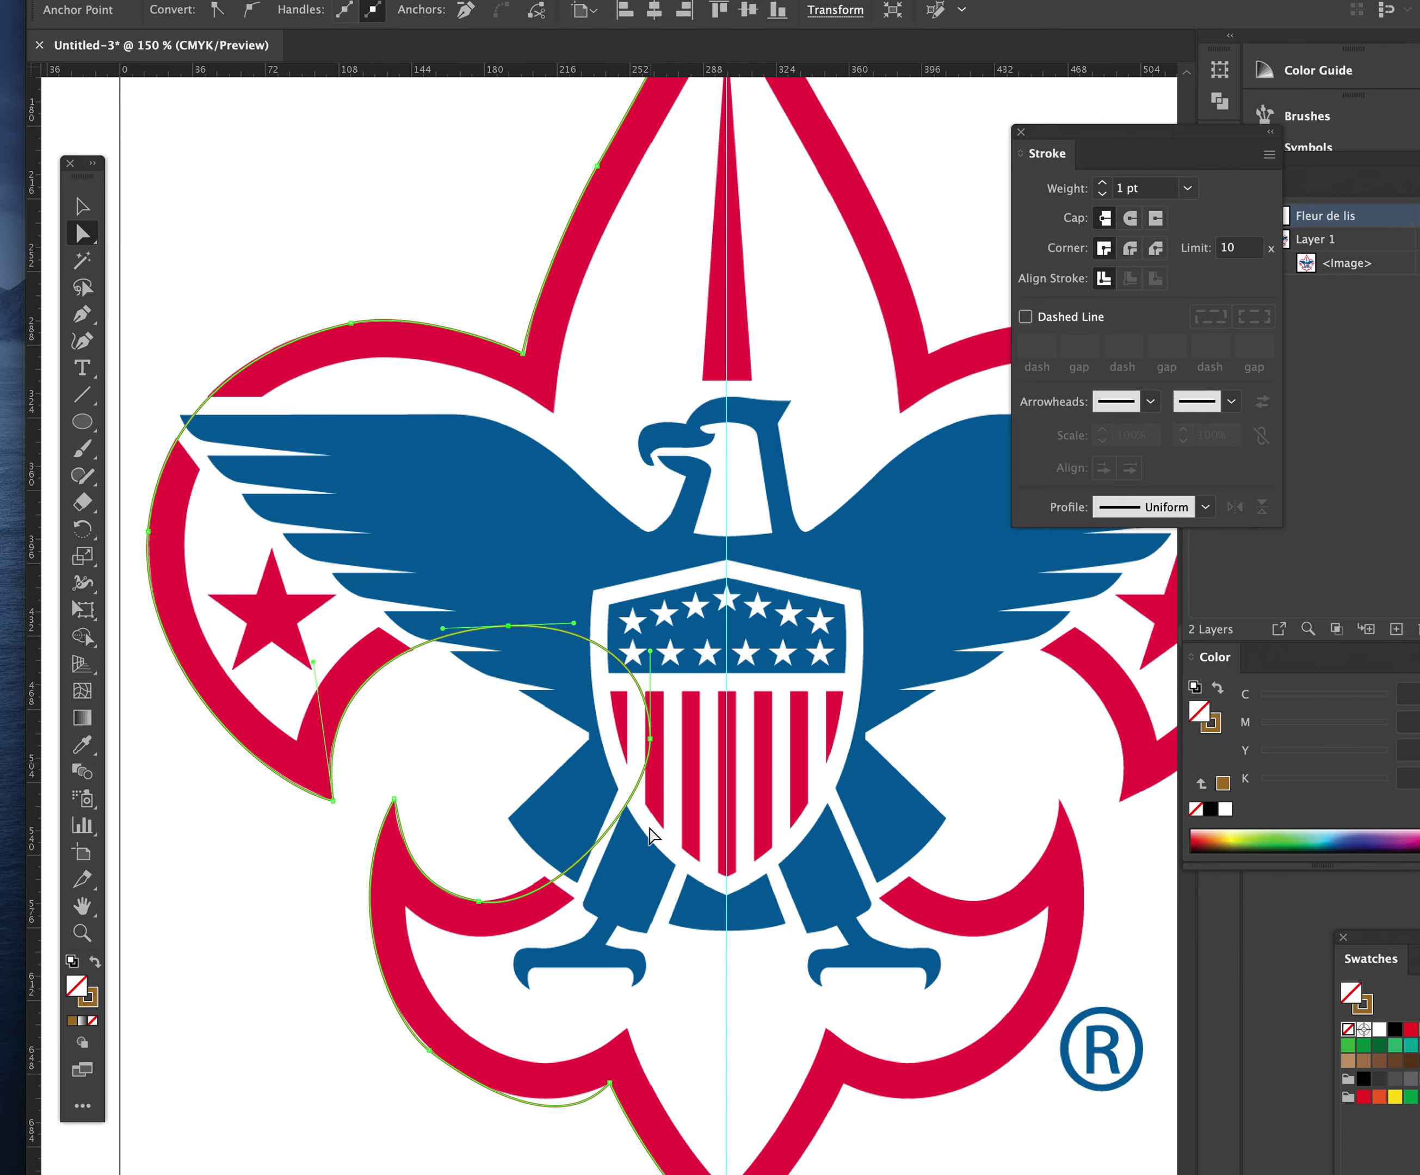
drag(649, 740, 642, 721)
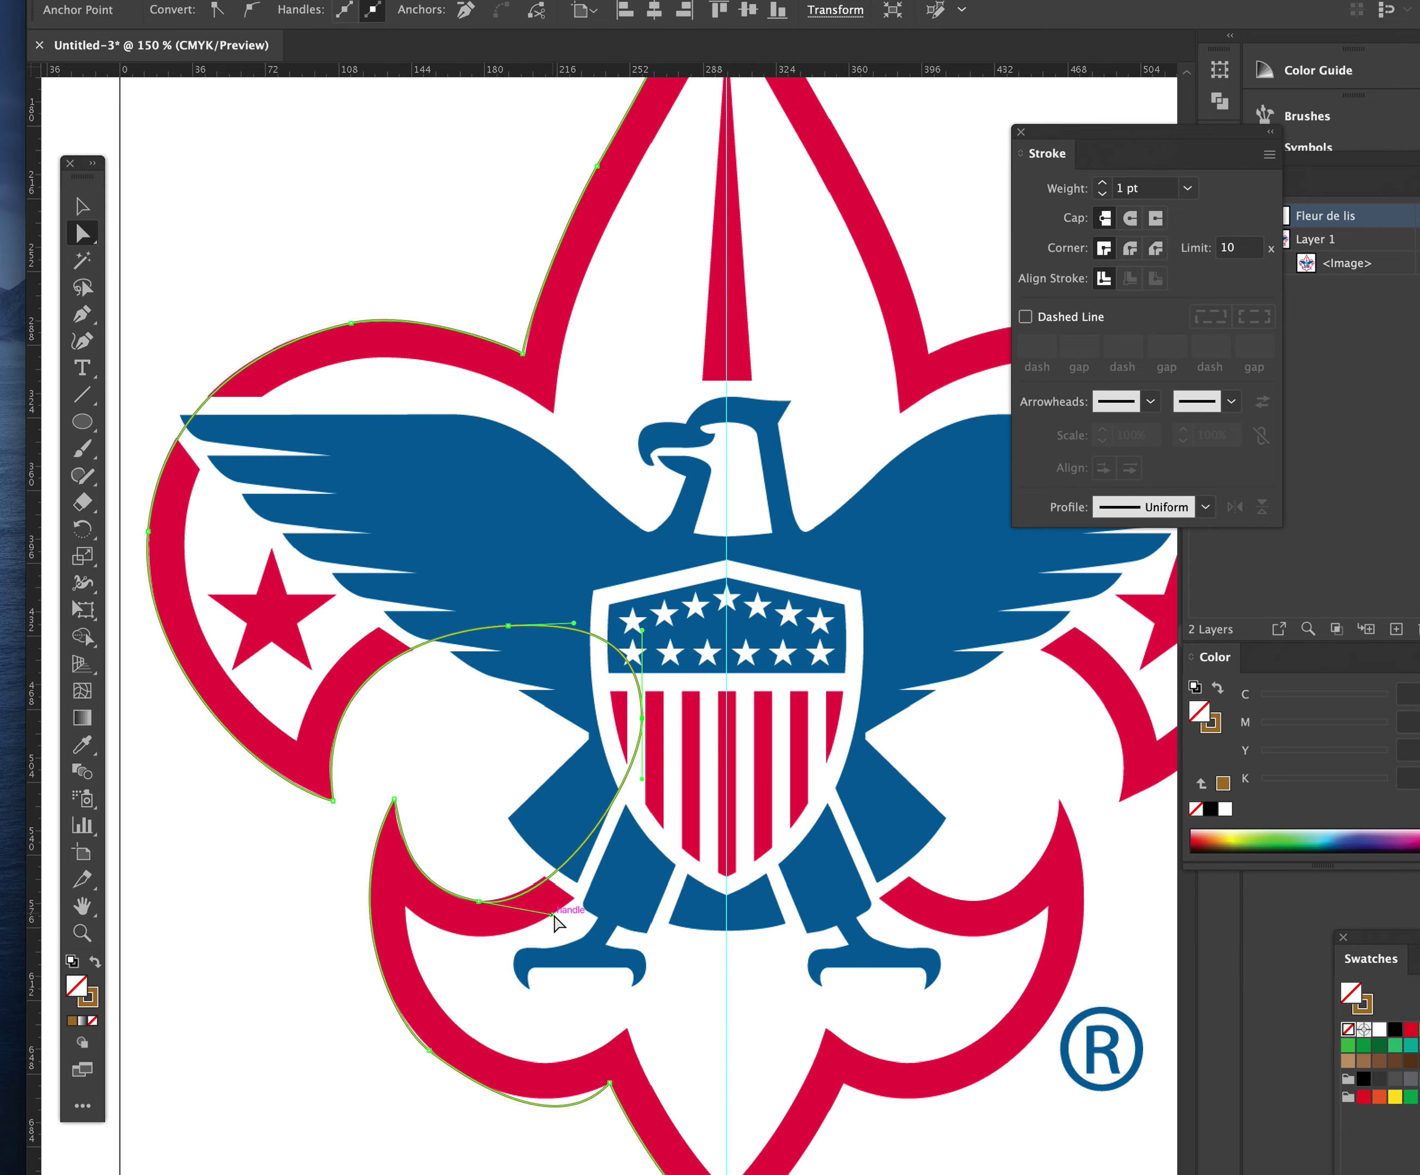
drag(551, 914, 546, 915)
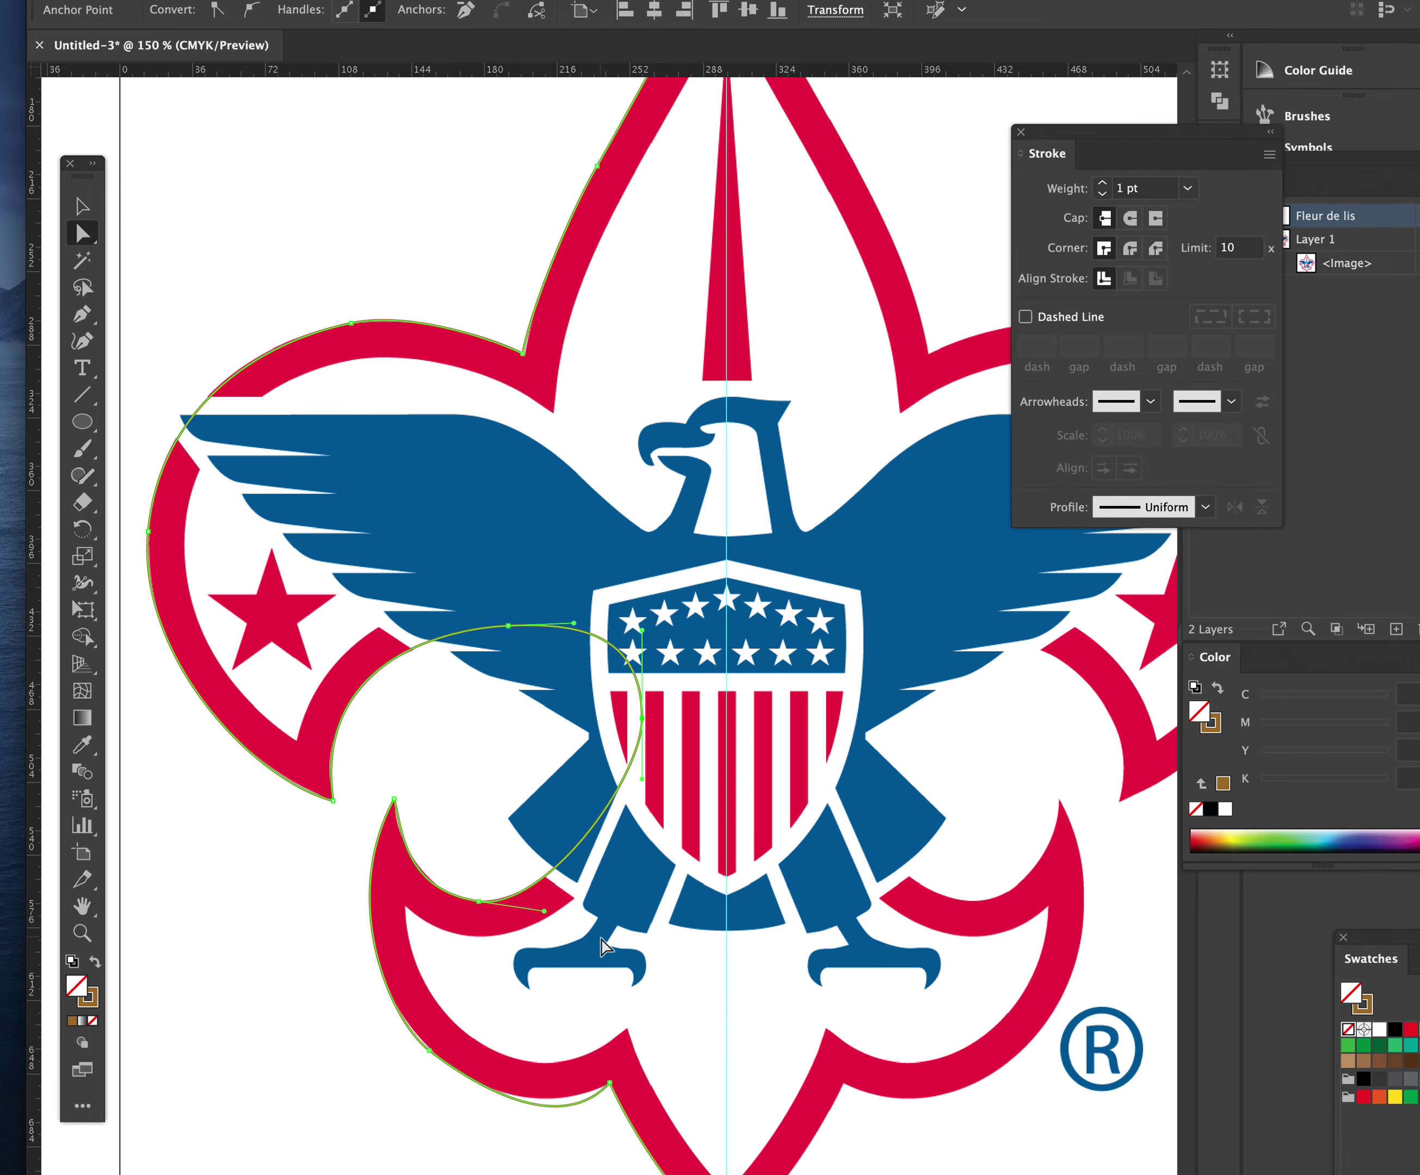
Step: Adjust the handle at the notch left of the bottom point so the curve matches the lower-left lobe's underside
scroll(612, 942, down, 3)
drag(610, 1015, 513, 1053)
click(430, 980)
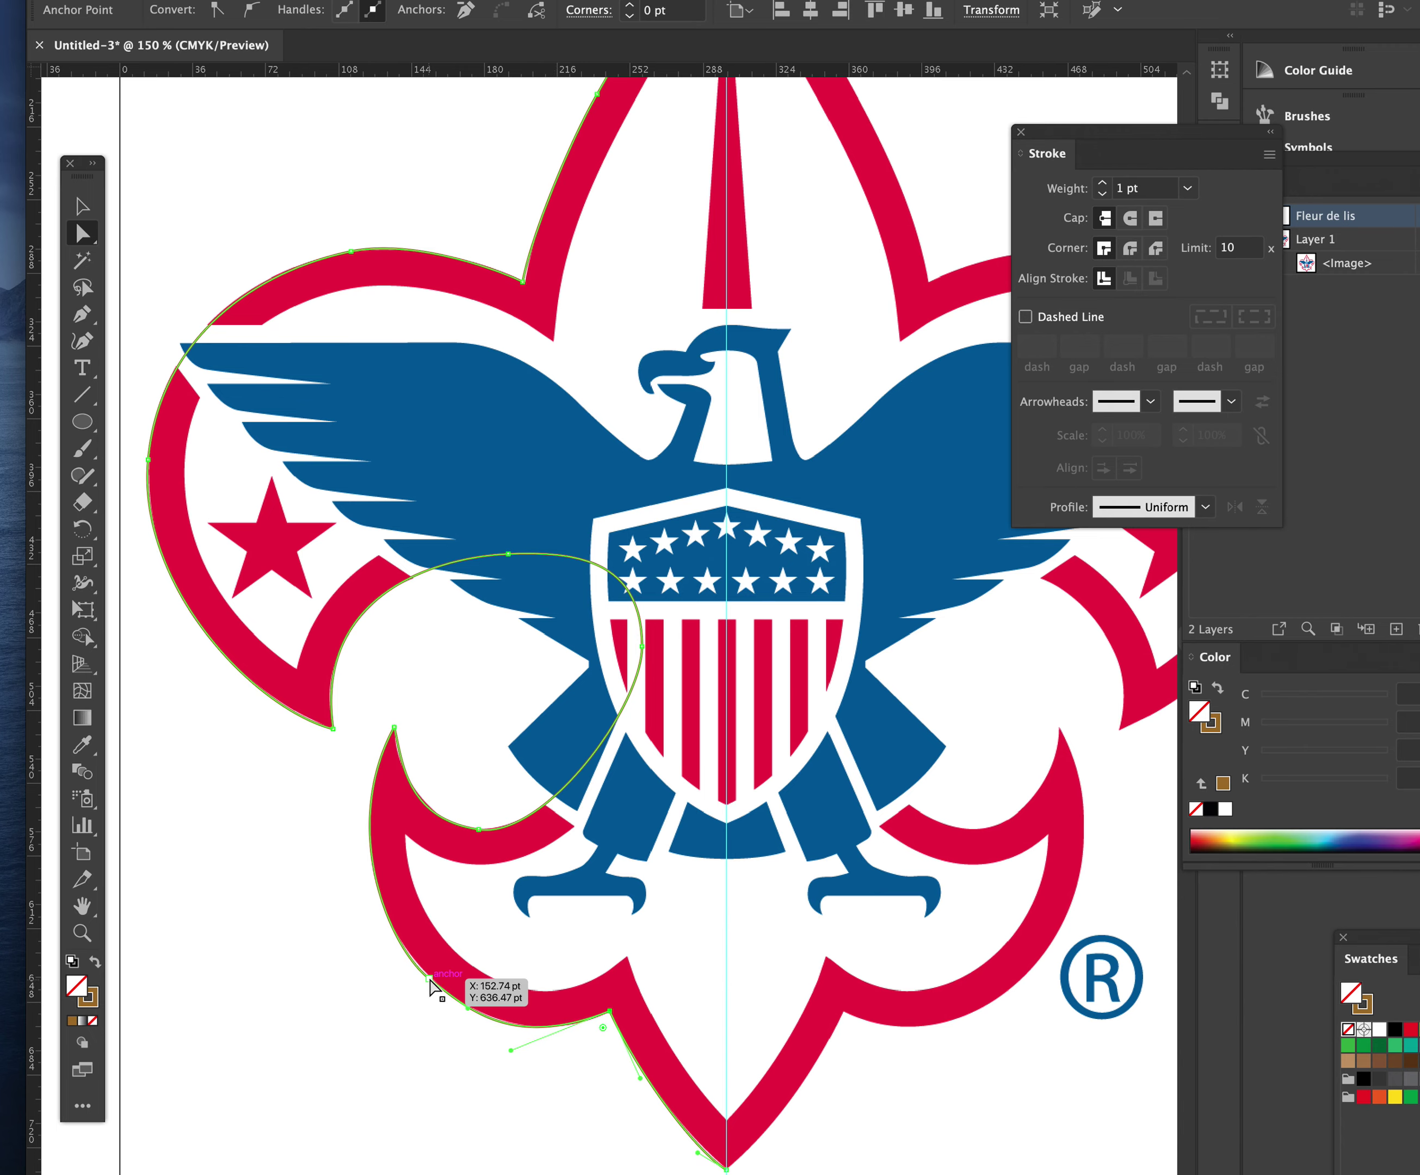
drag(391, 950, 391, 950)
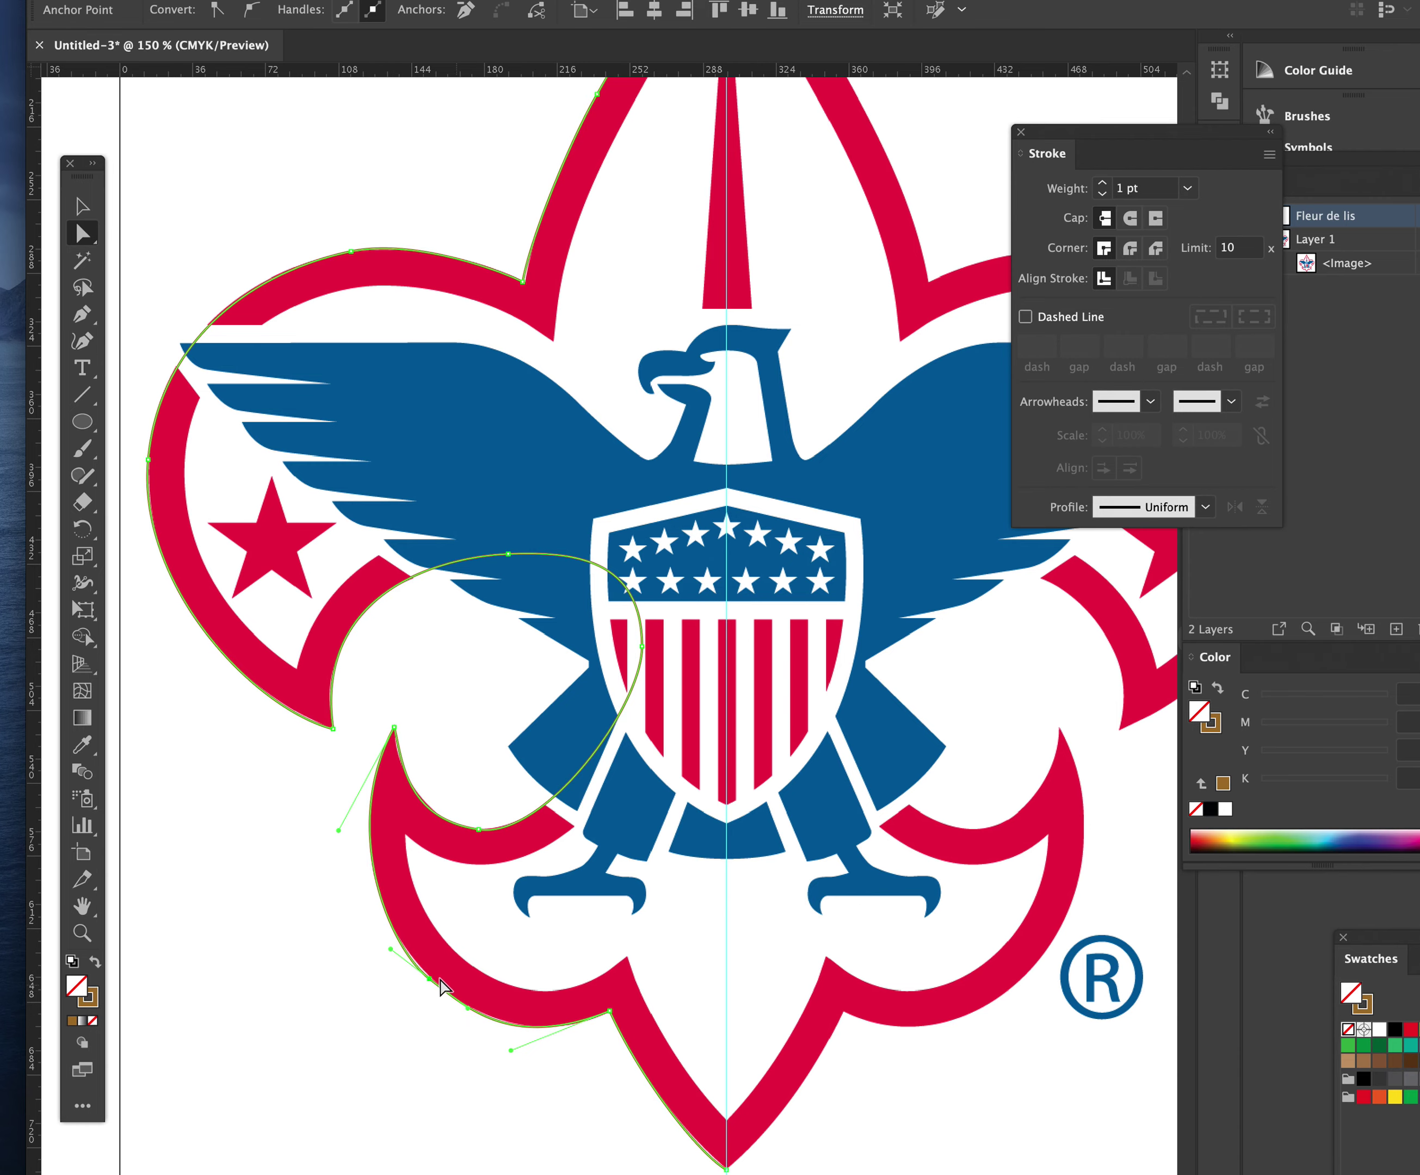
click(430, 979)
click(600, 1096)
Step: Examine the traced half outline and its end anchors at the bottom and top points against the centre guide
scroll(595, 1100, down, 2)
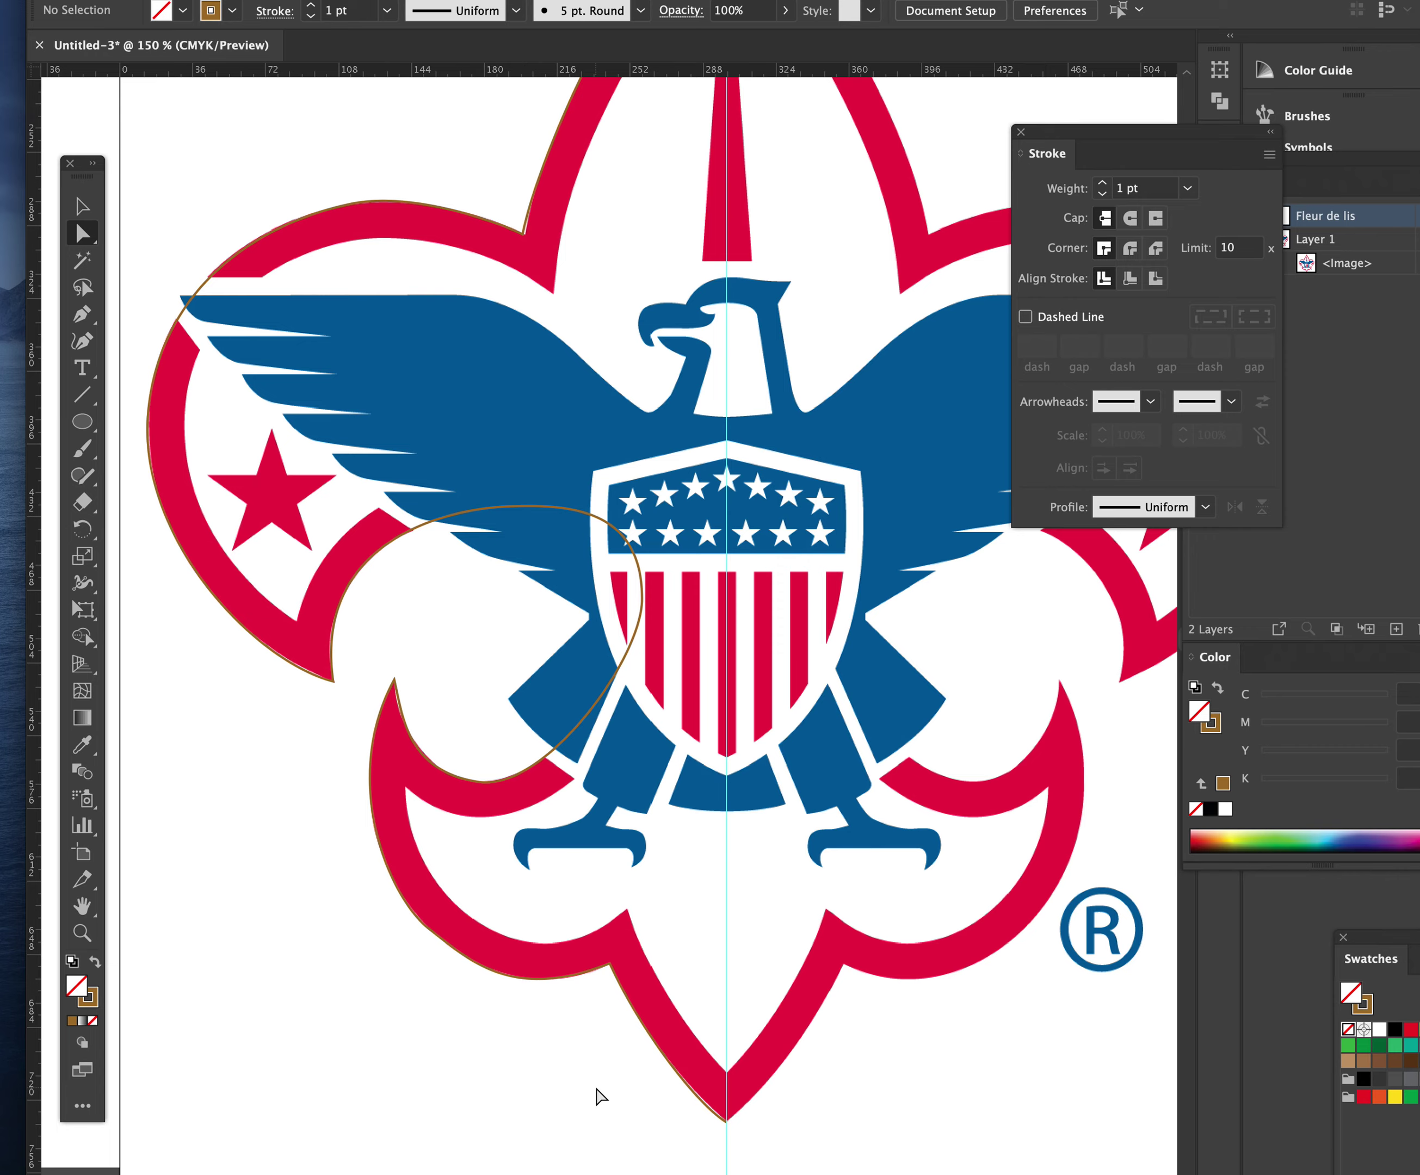
click(726, 1119)
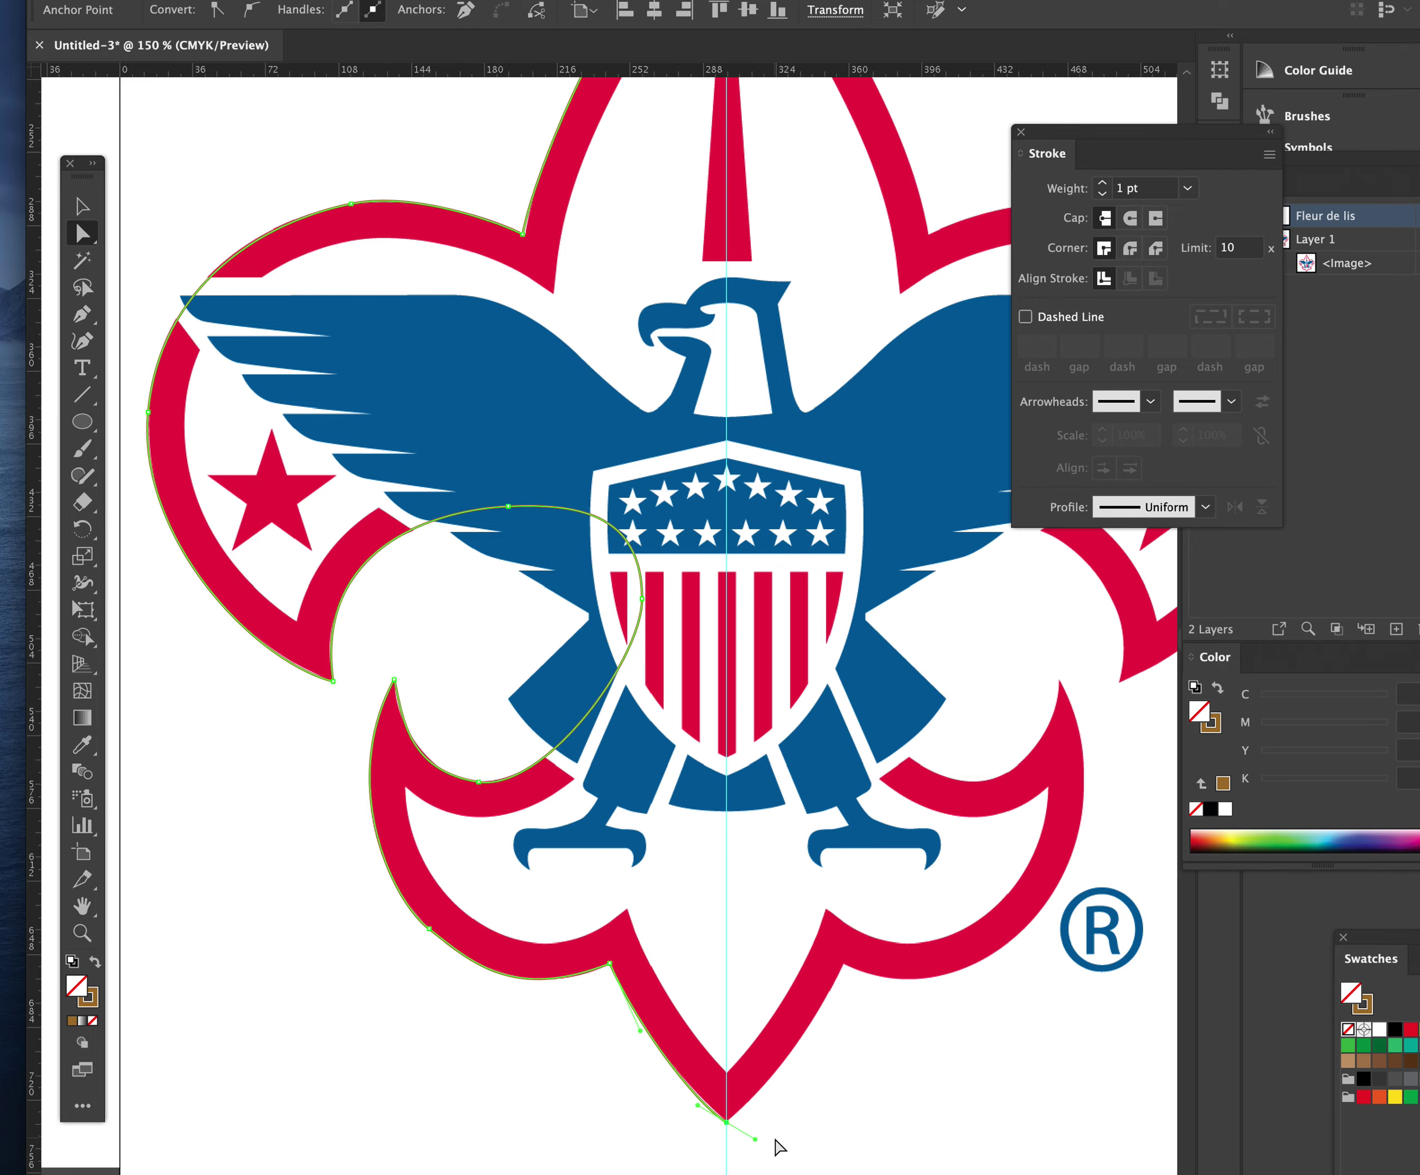
click(785, 1149)
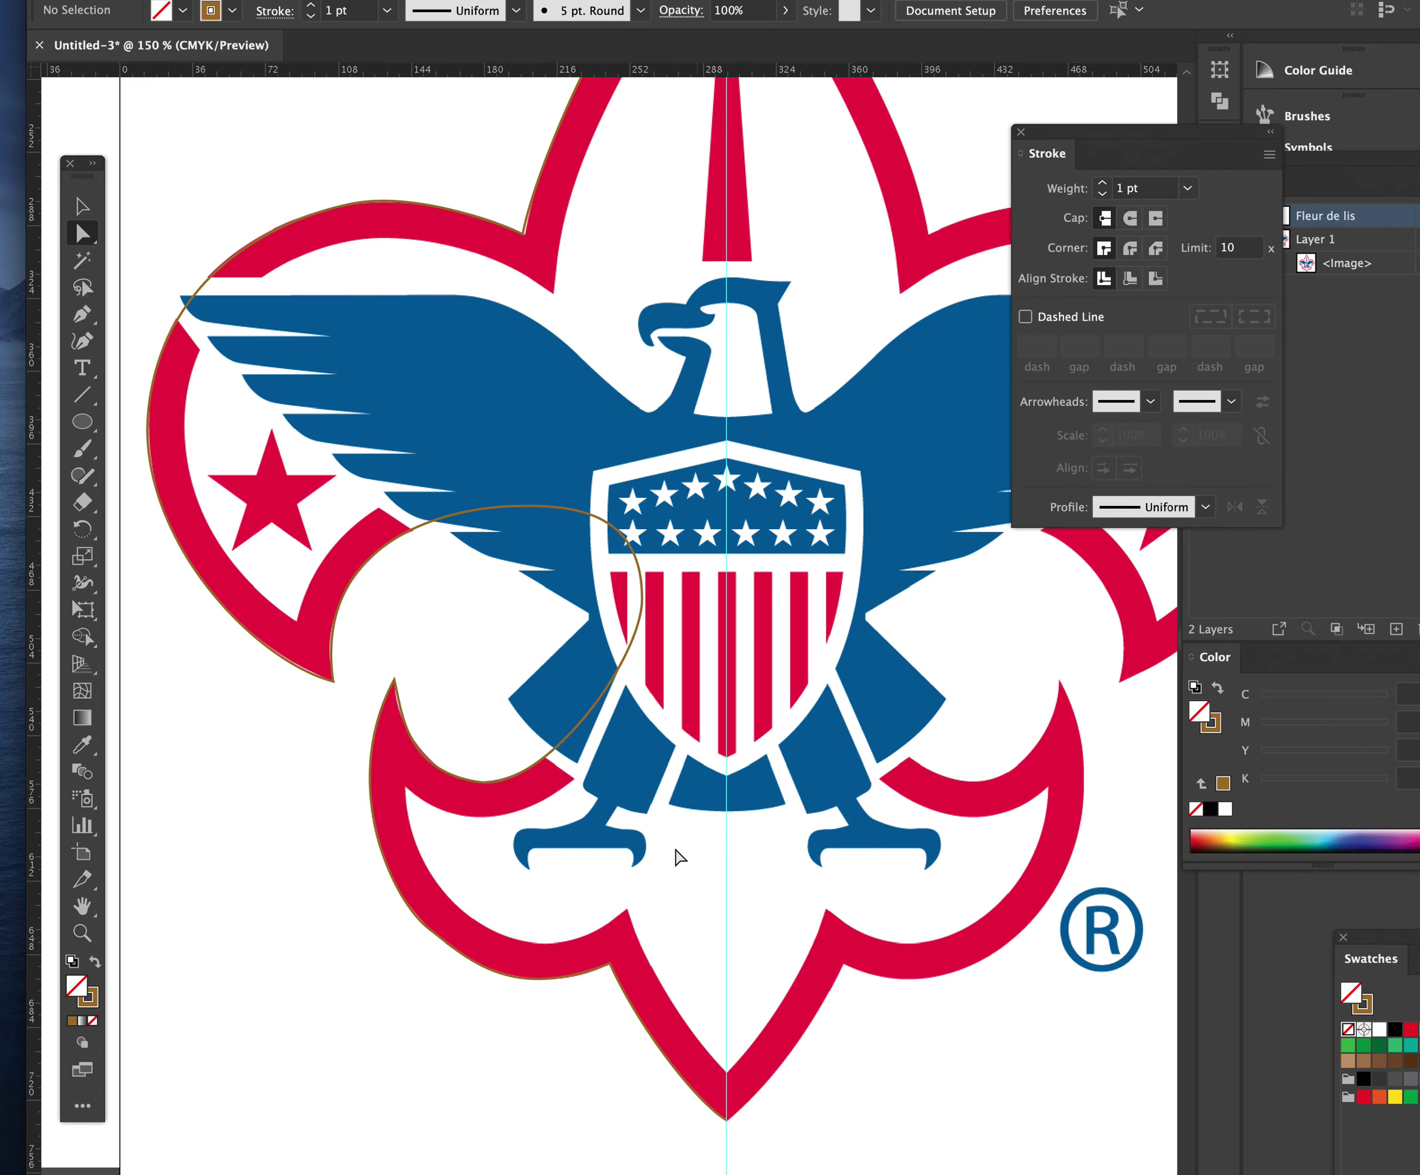
scroll(807, 837, up, 4)
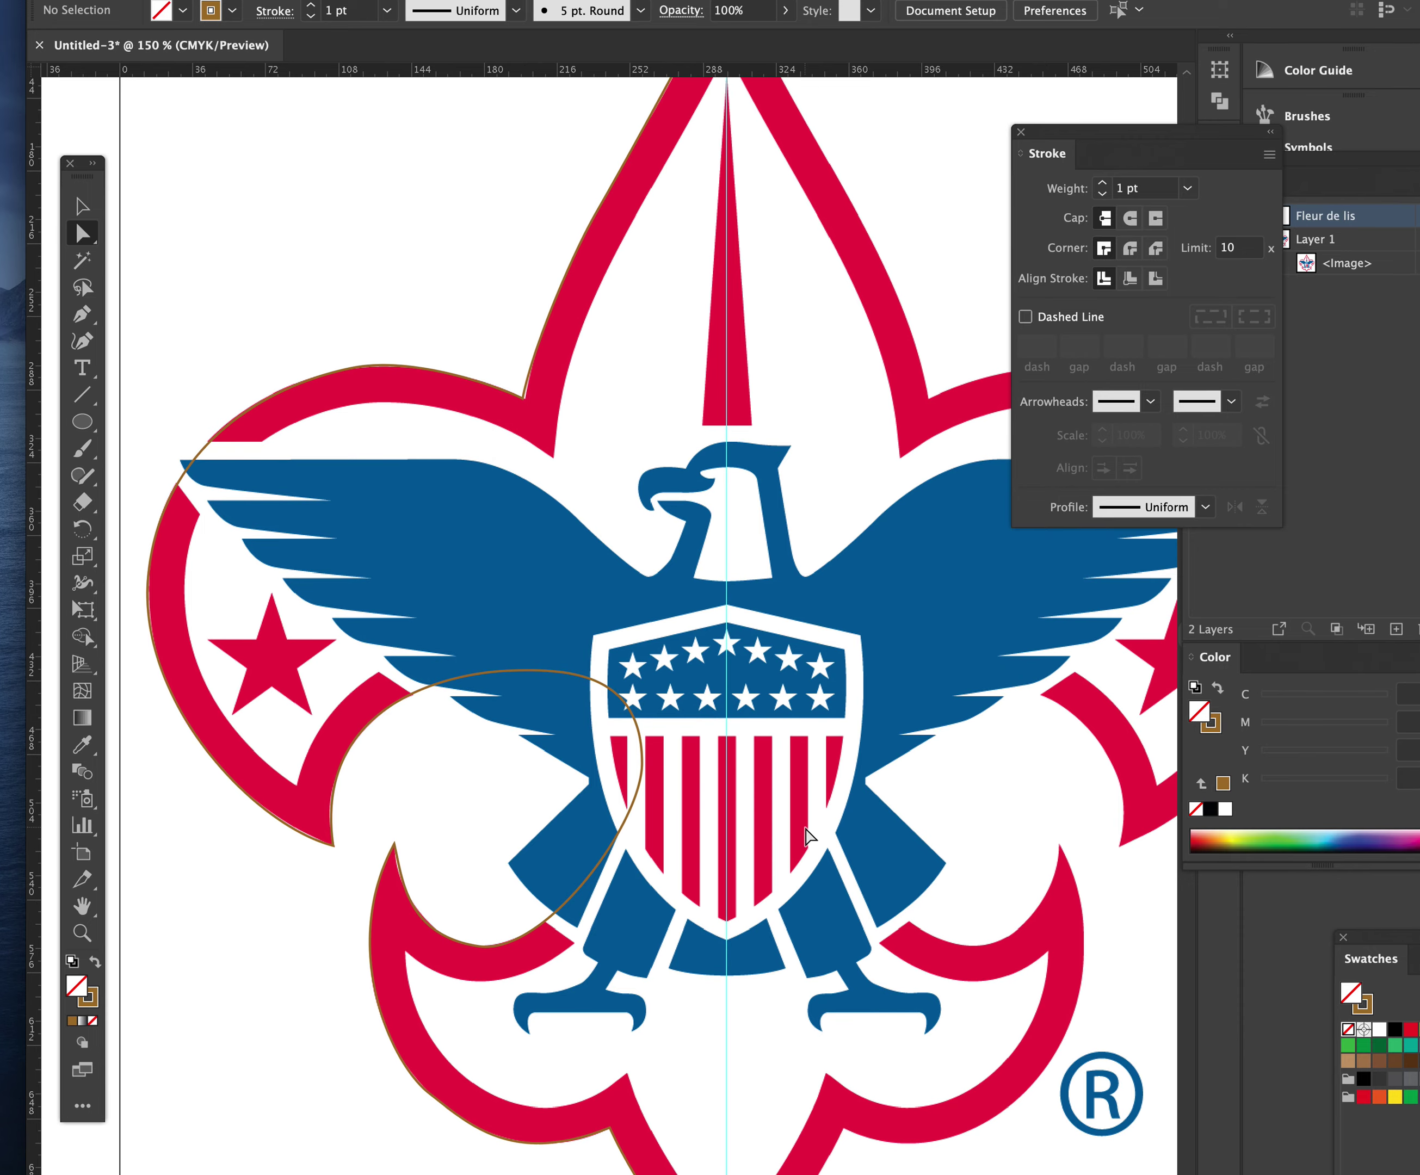
scroll(807, 837, down, 6)
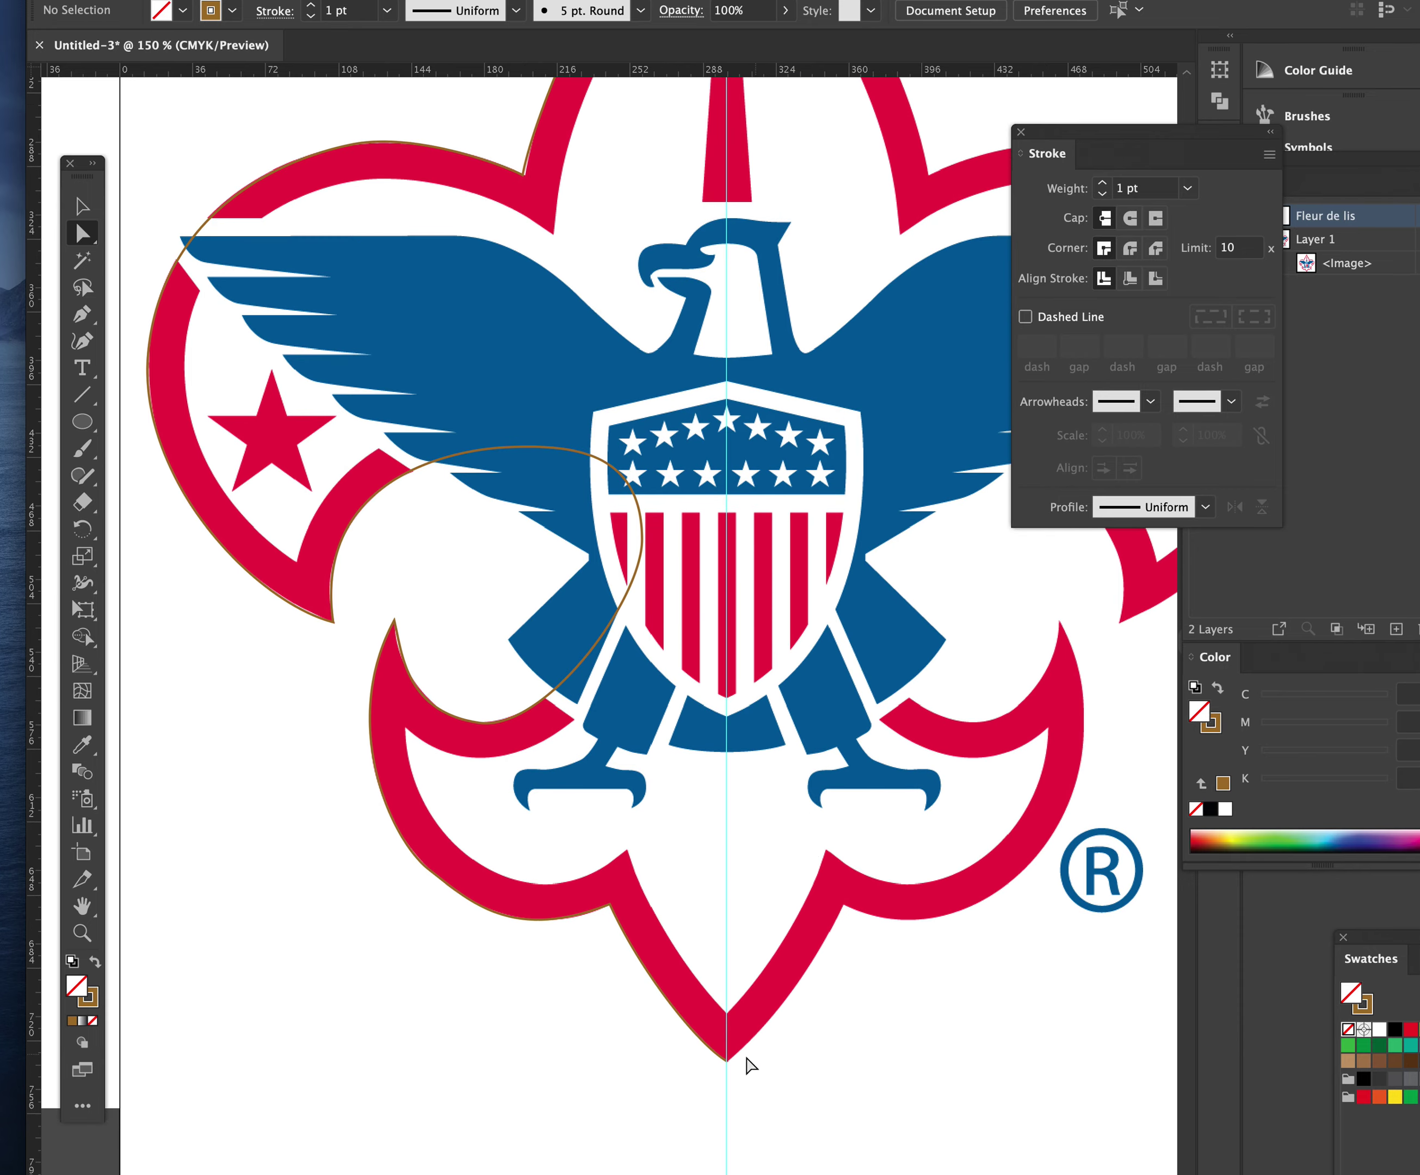
click(719, 1053)
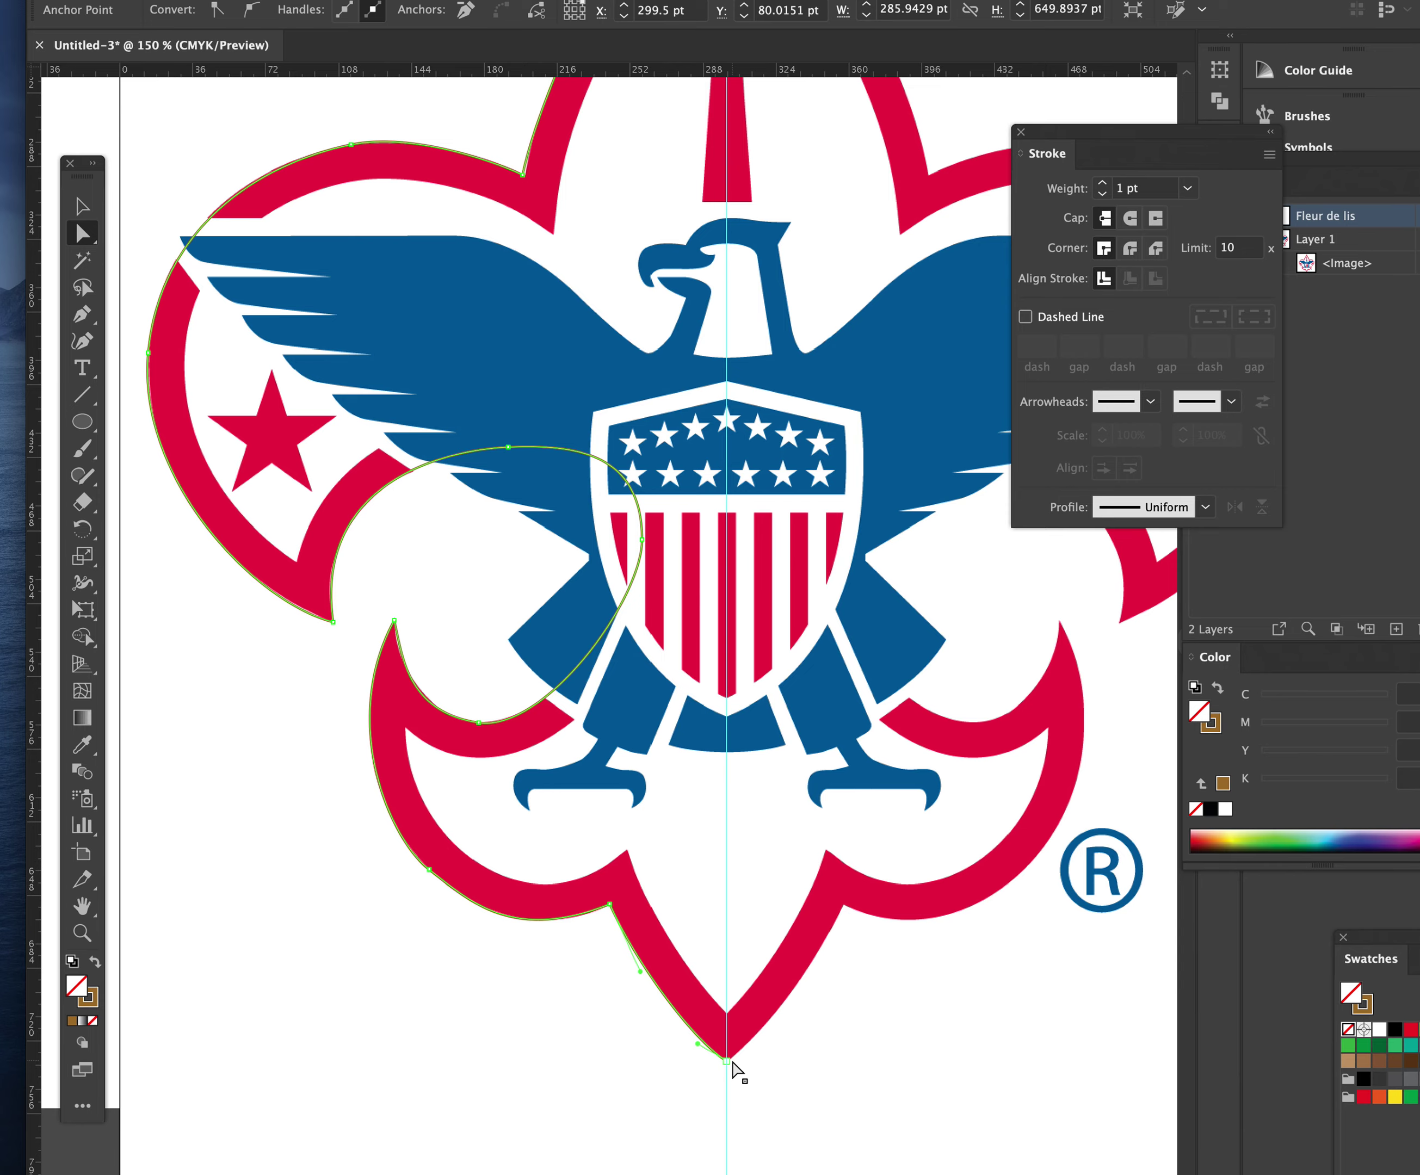
scroll(734, 1069, up, 6)
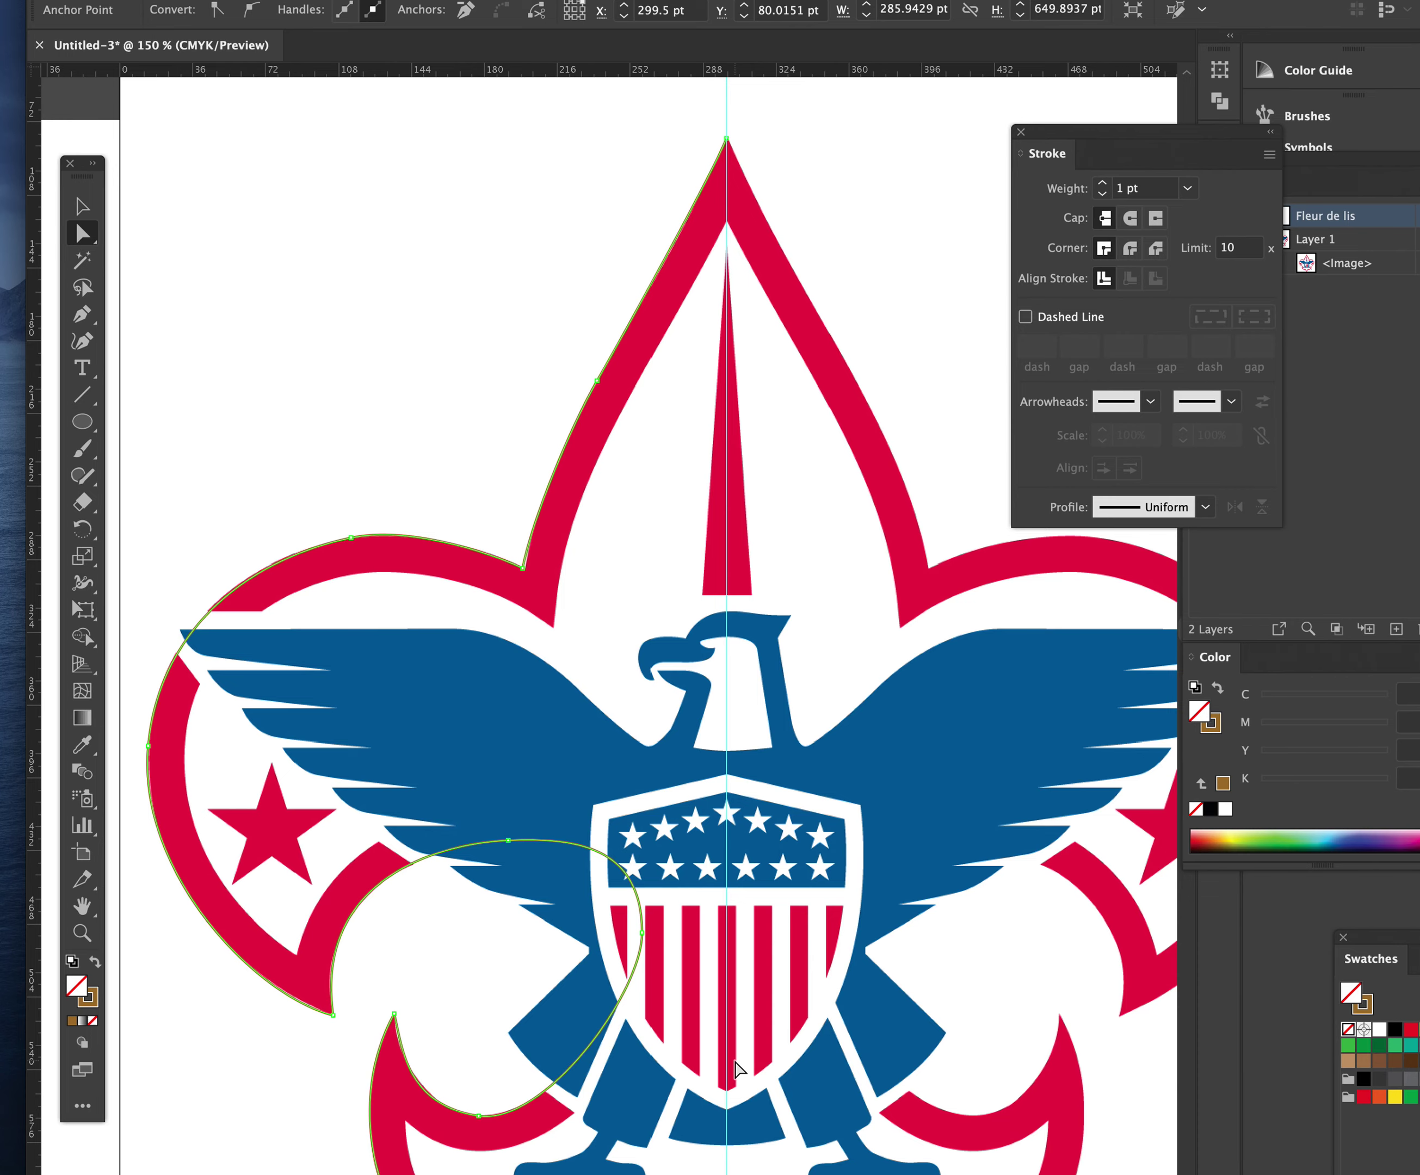
Step: Remove the traced half outline from the Fleur de lis layer, leaving only the template and centre guide
scroll(765, 893, down, 3)
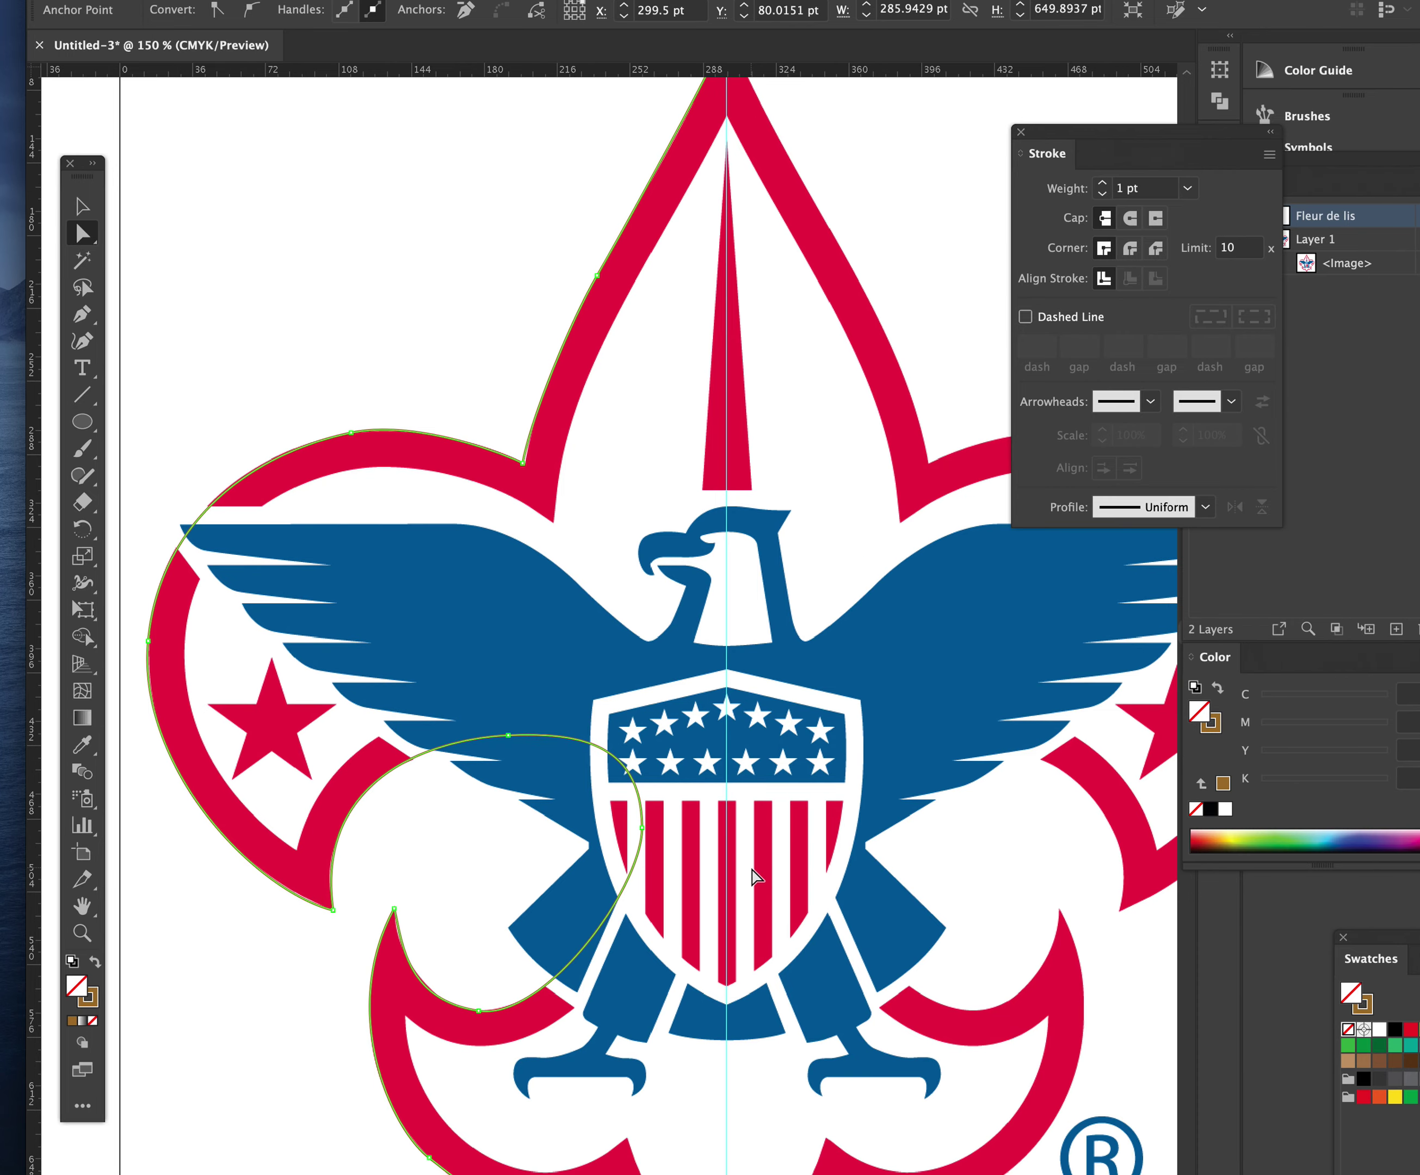
scroll(753, 875, down, 1)
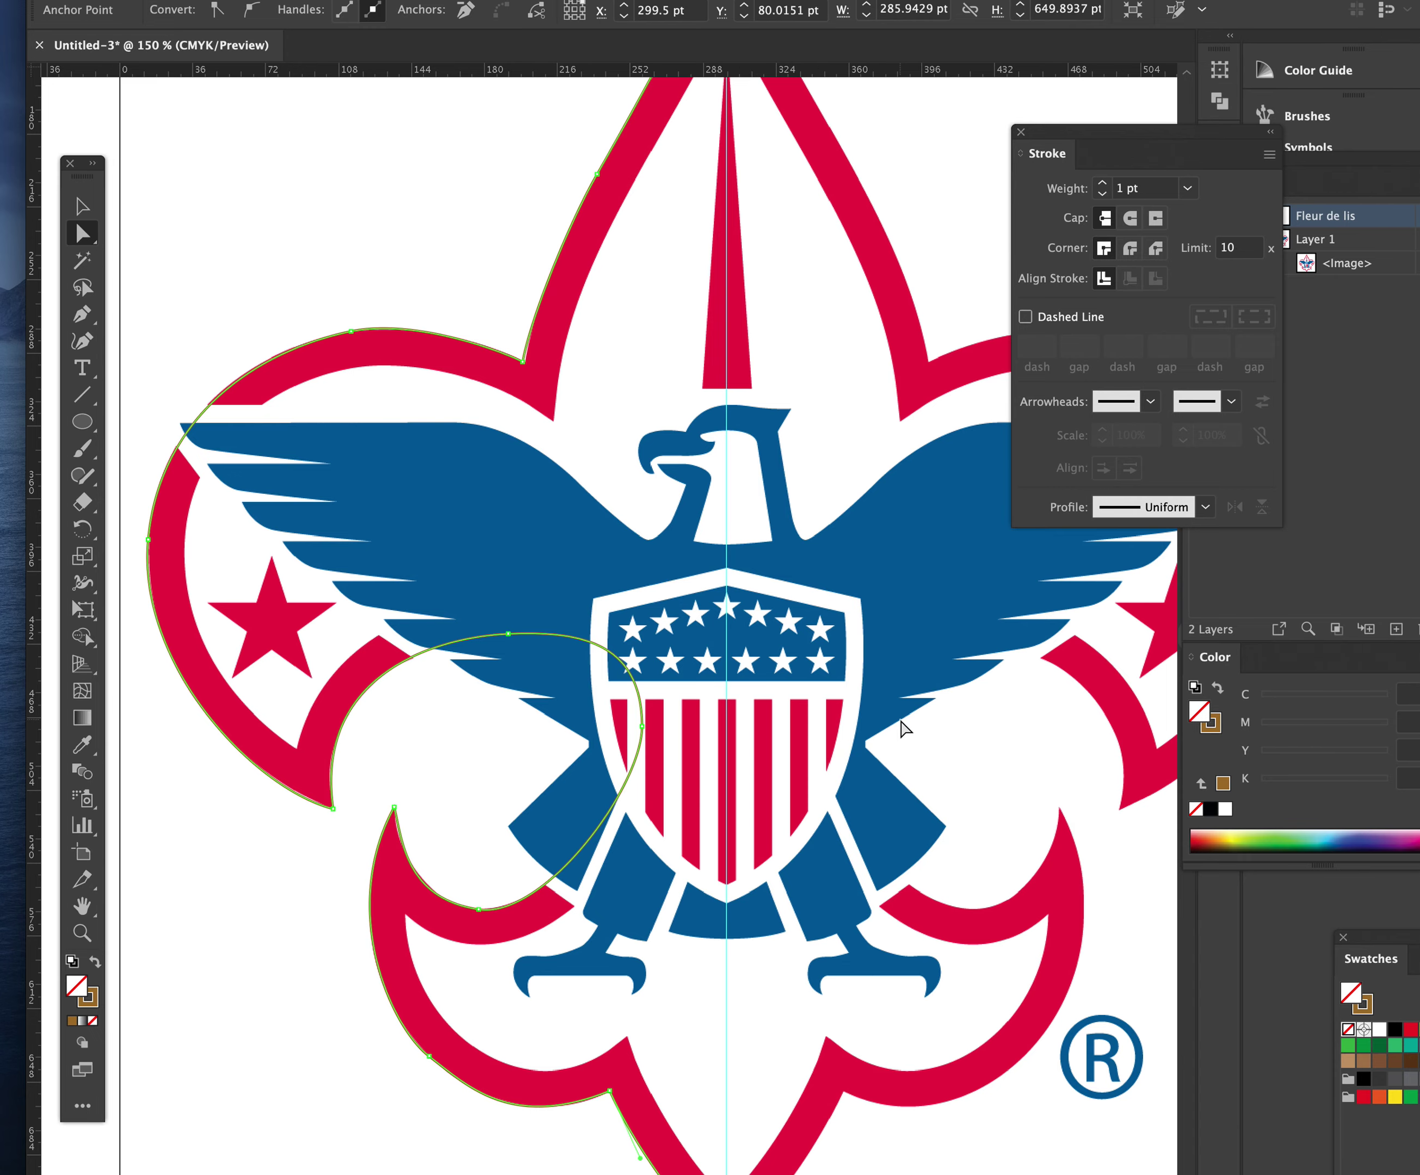
scroll(904, 729, down, 3)
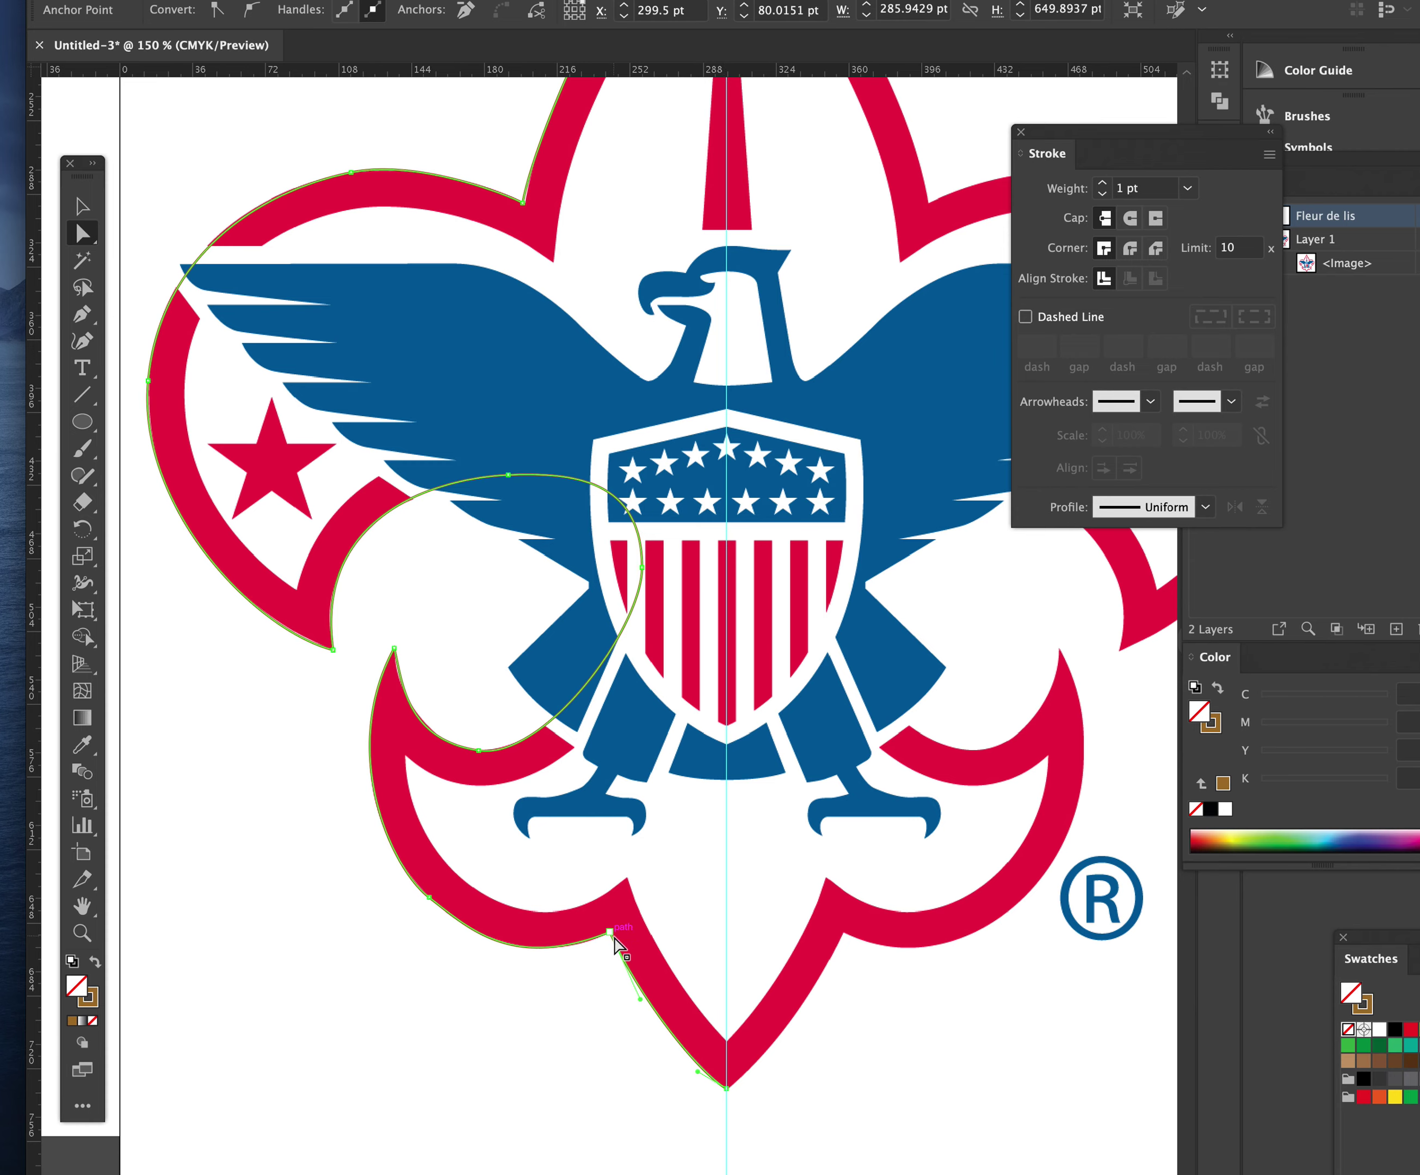
click(596, 674)
key(super+shift+a)
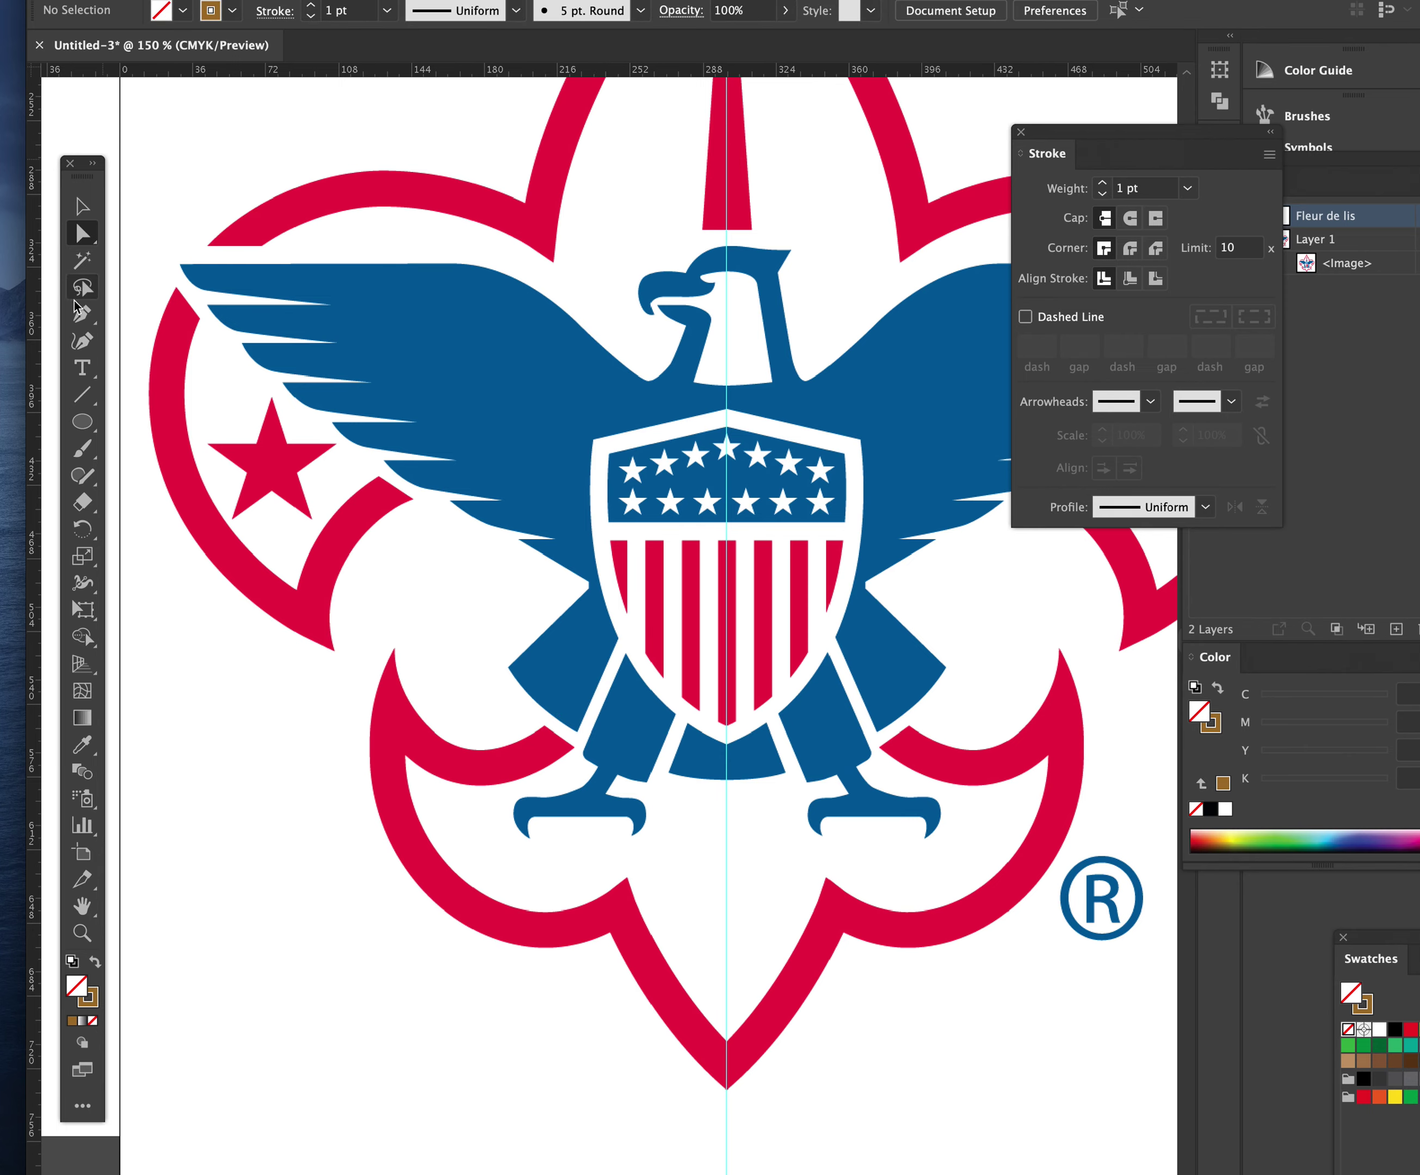
Step: Draw a new Pen tool path of smooth anchors from the bottom point past the notch and around the lower-left lobe to its tip
click(81, 319)
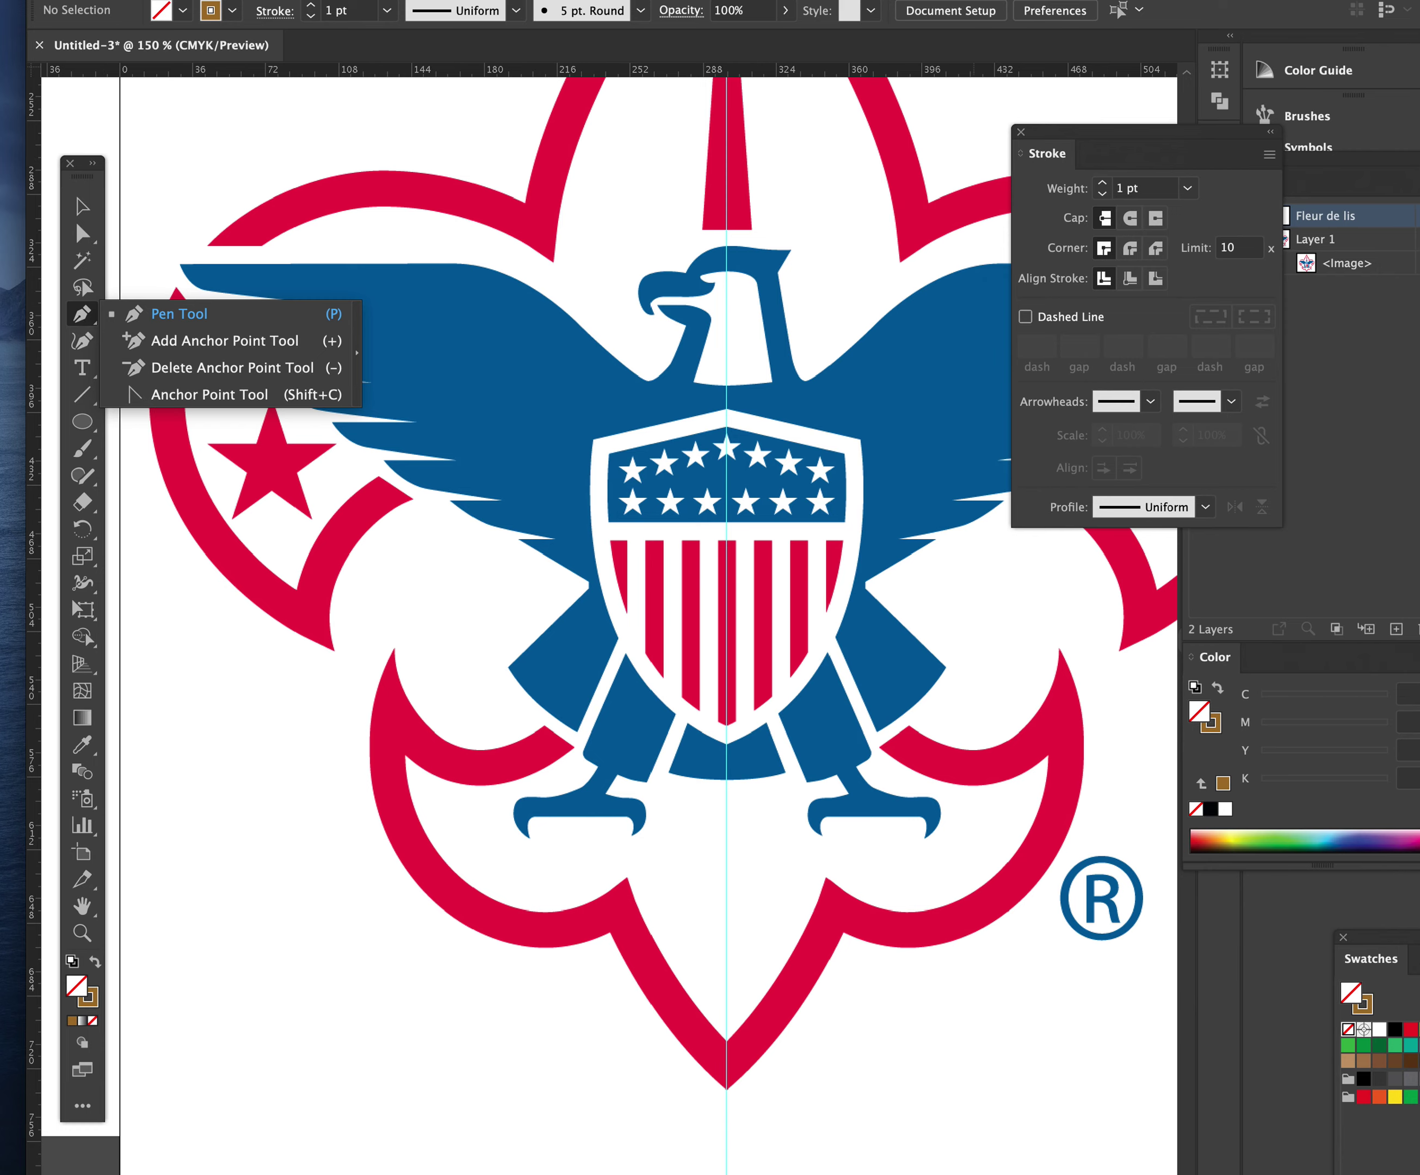
drag(727, 1089, 693, 1073)
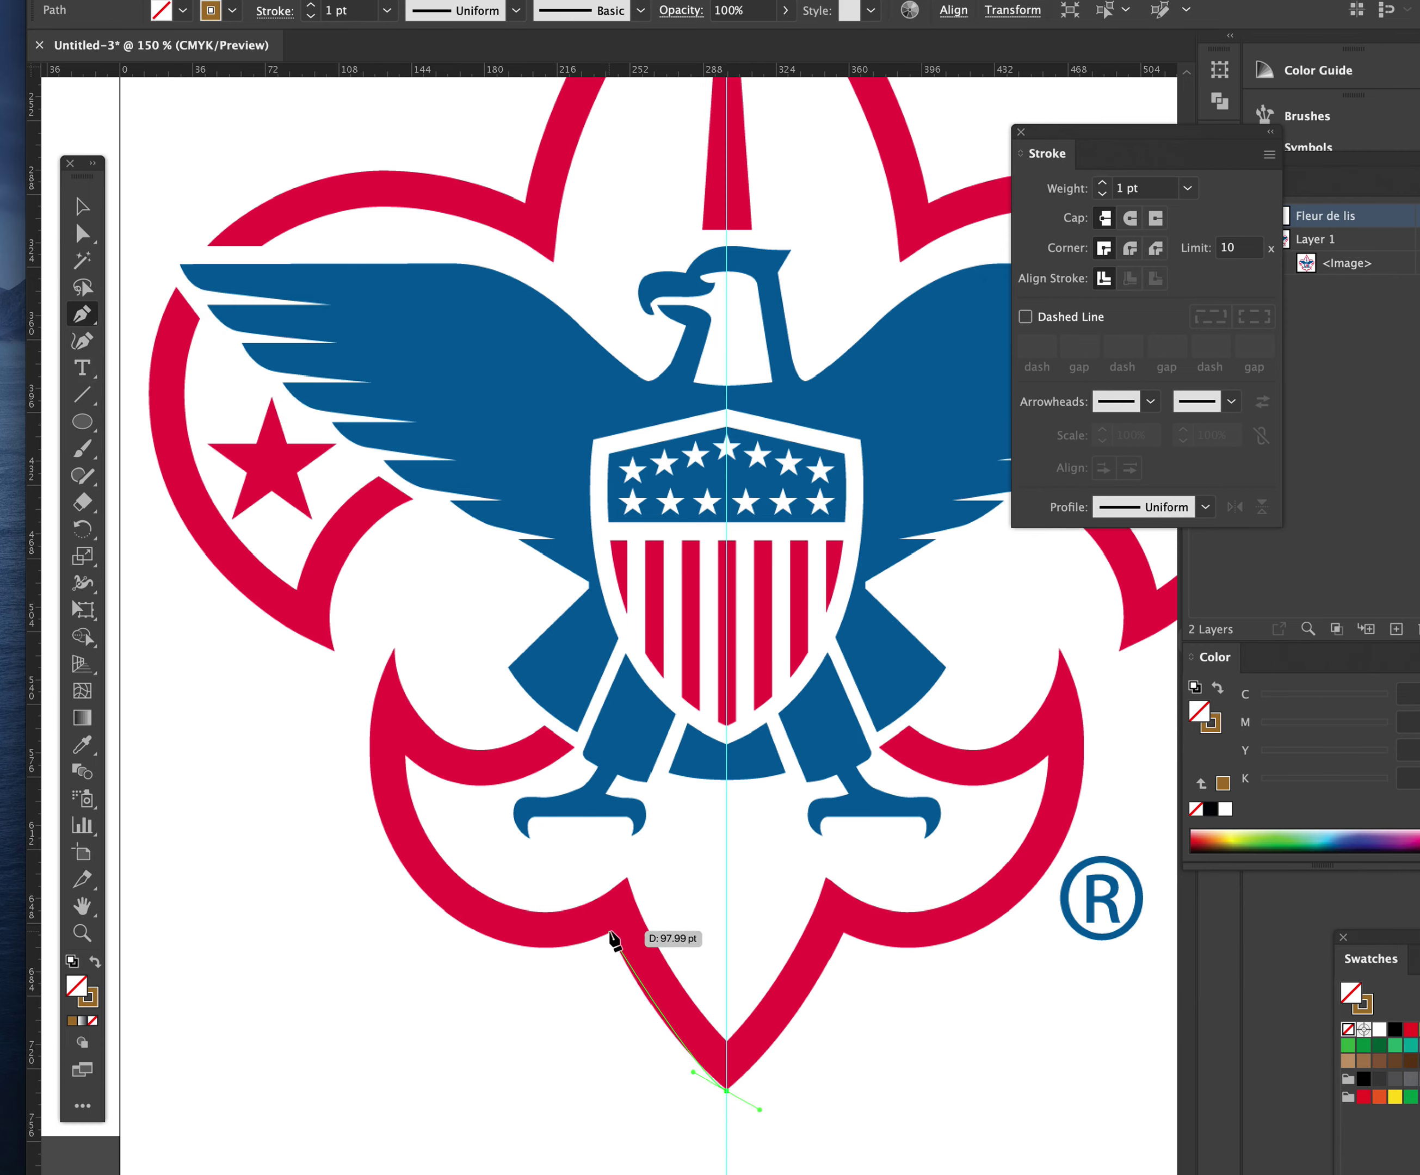
drag(610, 934, 583, 873)
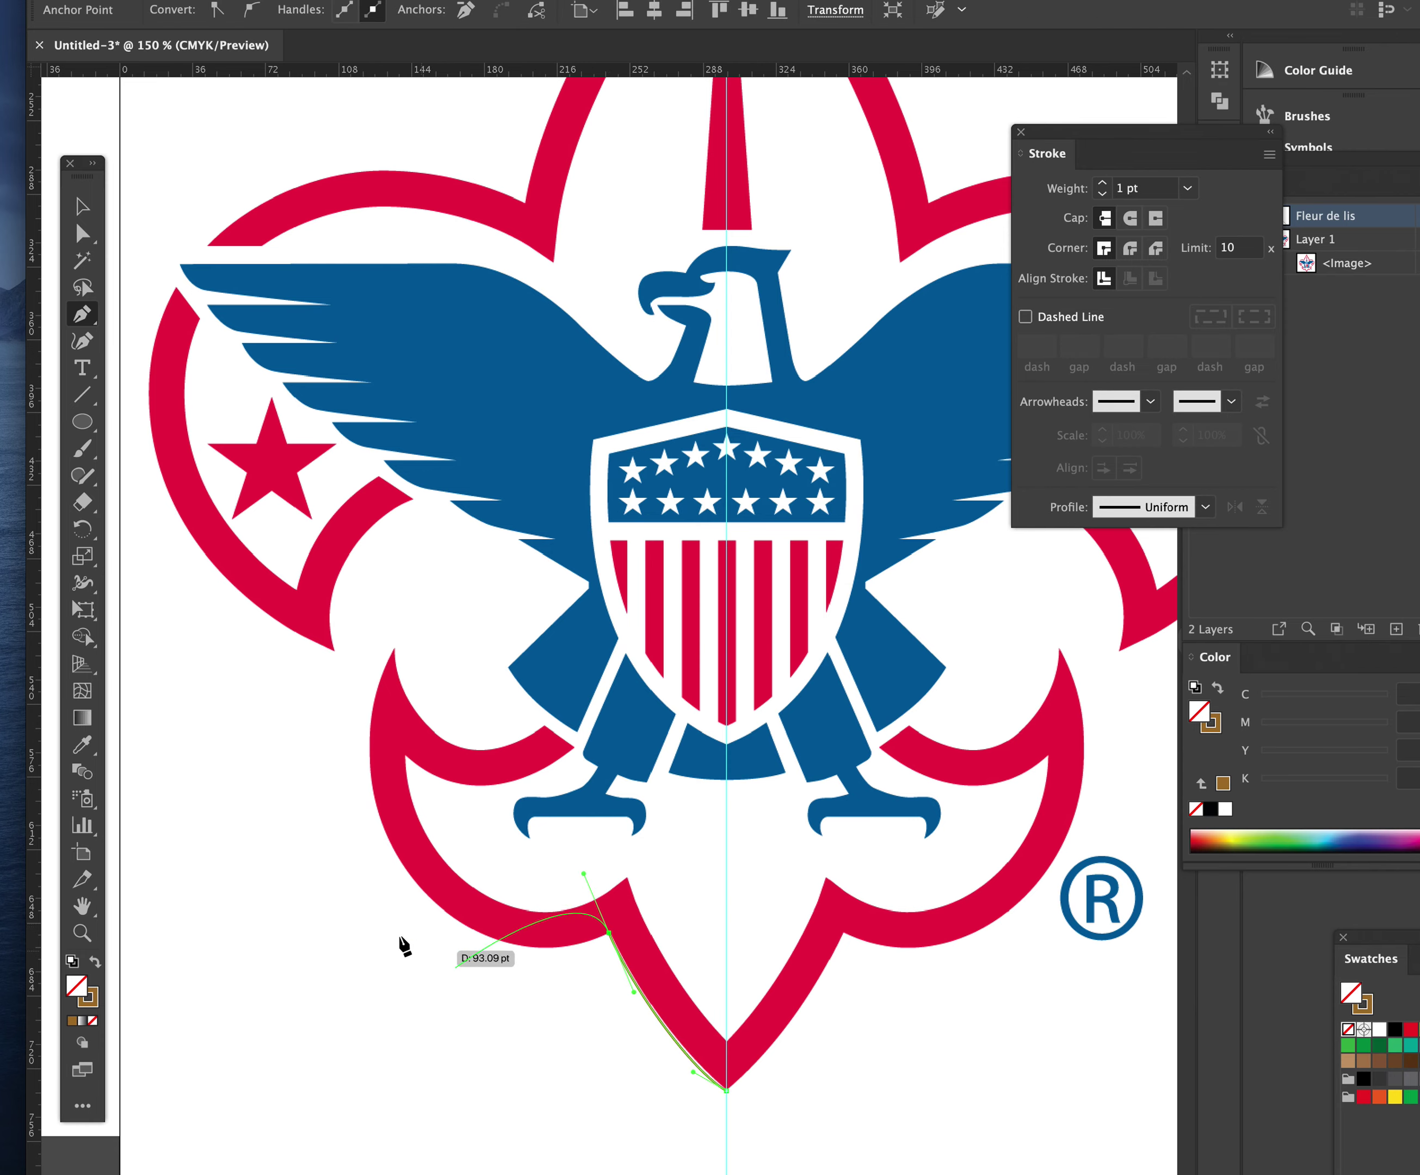
drag(434, 904, 373, 812)
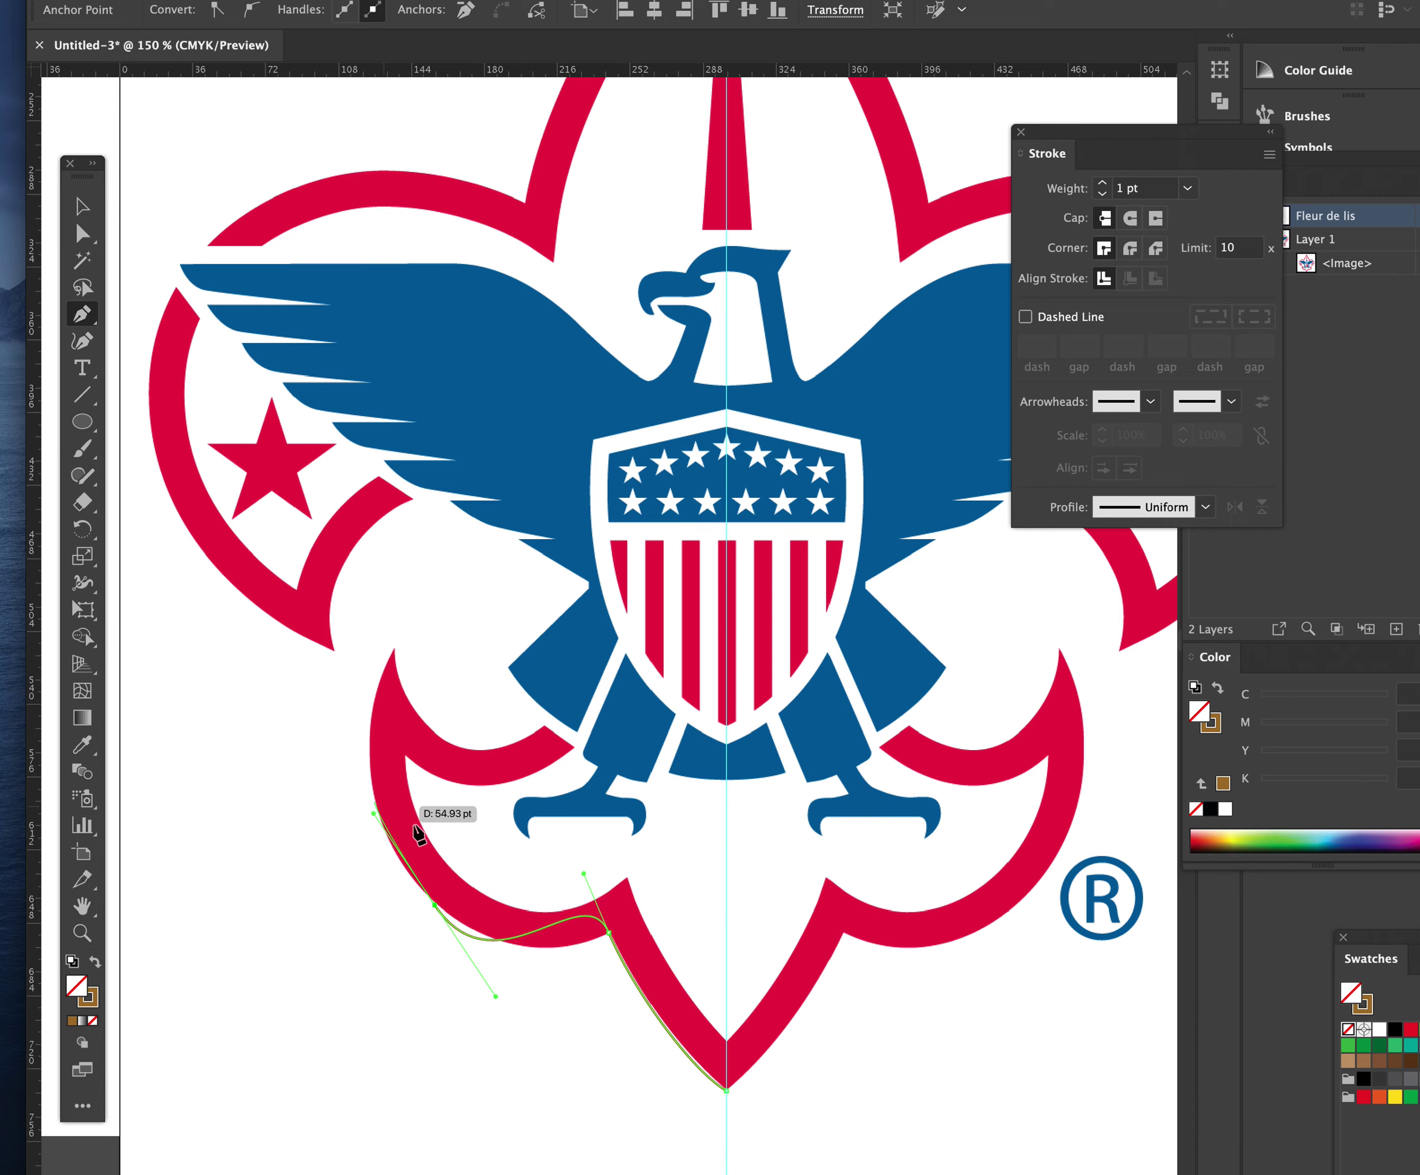
drag(393, 650, 447, 554)
Step: Continue the path with smooth anchors, looping across the eagle's left wing and shield to the lower tip of the upper-left lobe
drag(477, 749, 502, 750)
drag(607, 649, 648, 561)
drag(577, 489, 537, 460)
drag(412, 499, 376, 515)
drag(333, 652, 310, 680)
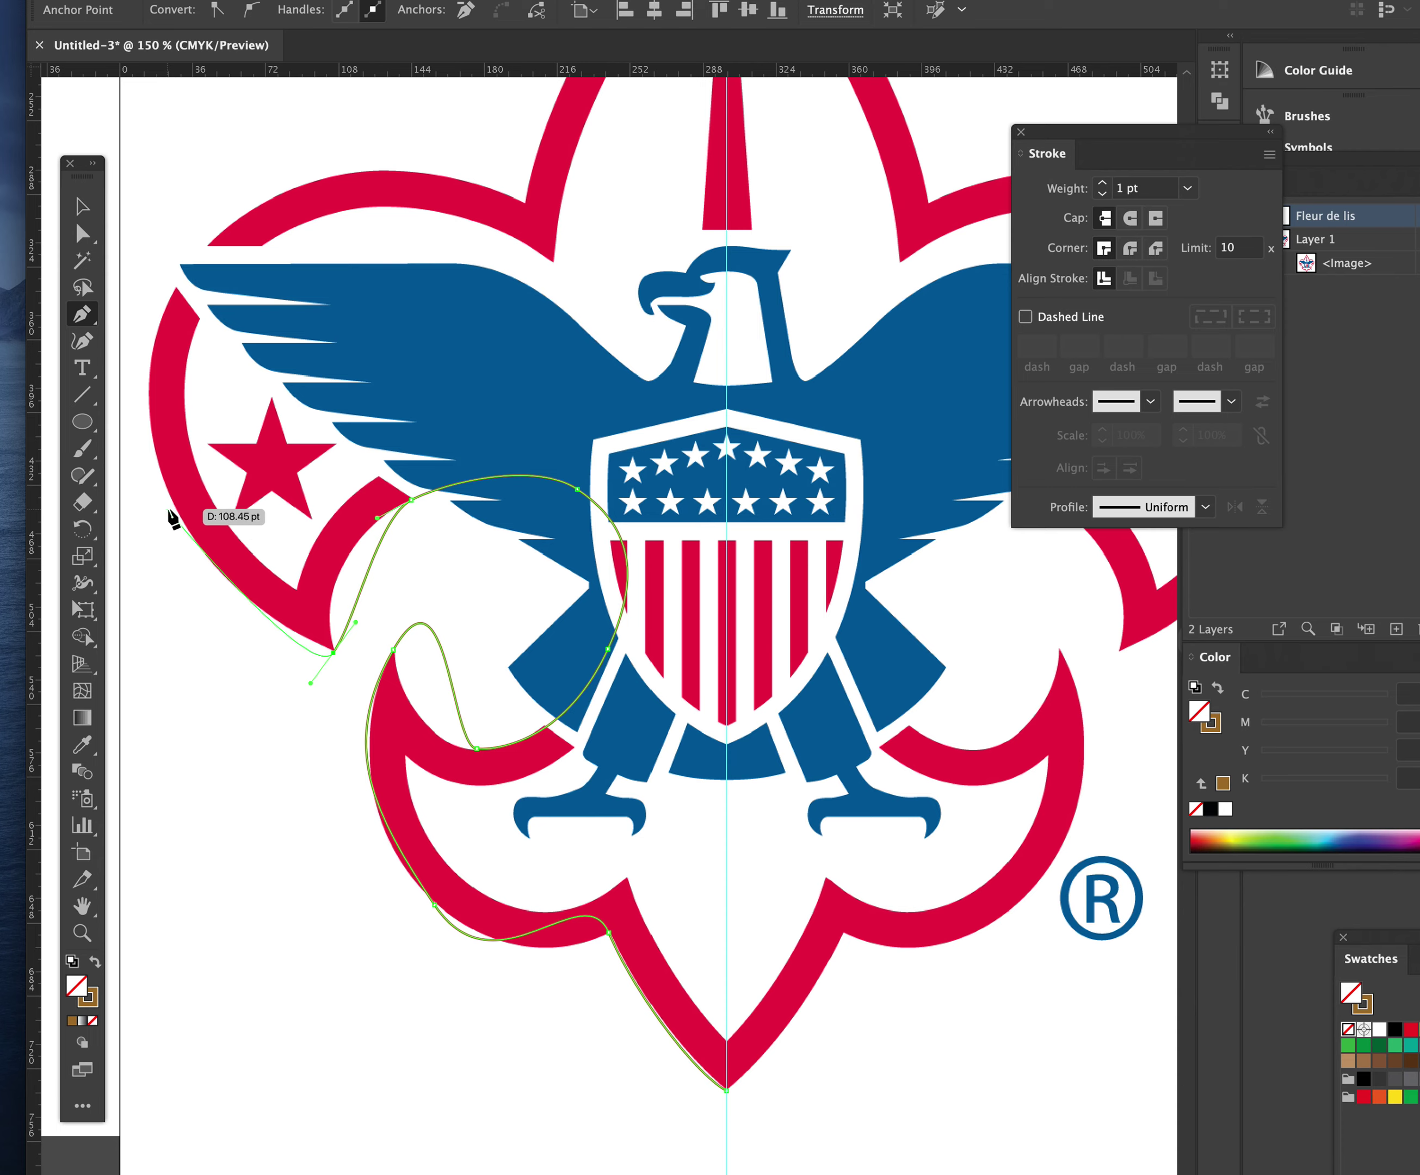
Step: Continue the path with smooth anchors around the upper-left lobe's outer edge to the notch beside the top petal
drag(170, 505, 130, 366)
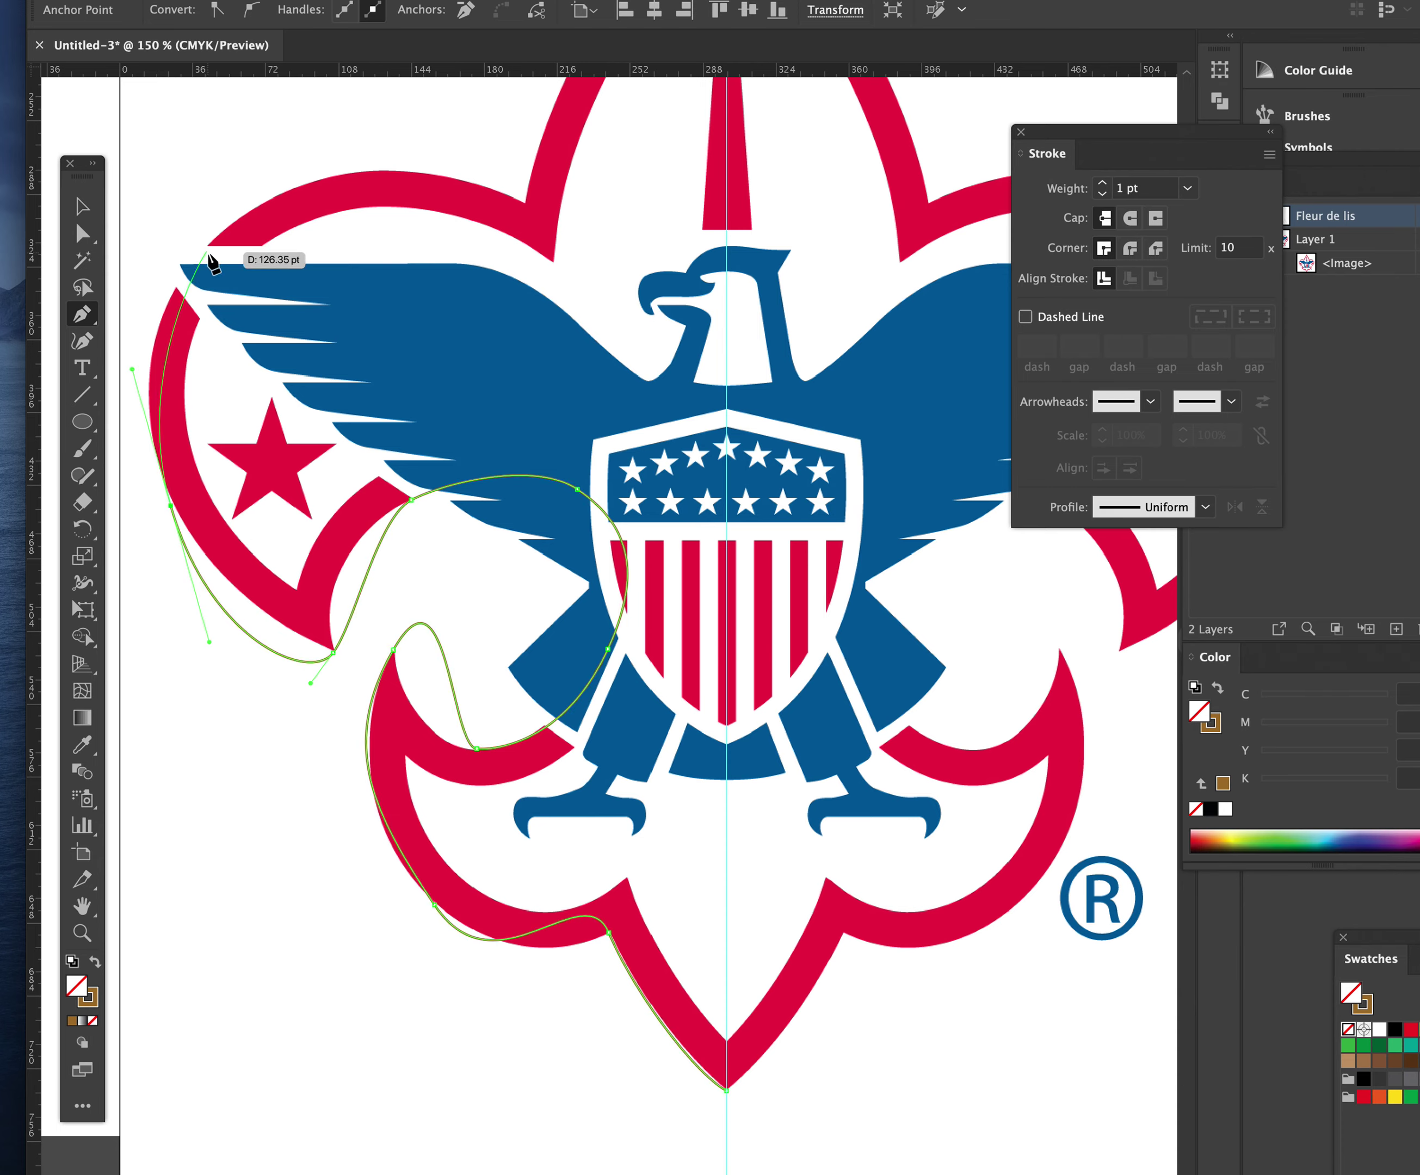
drag(200, 252, 252, 201)
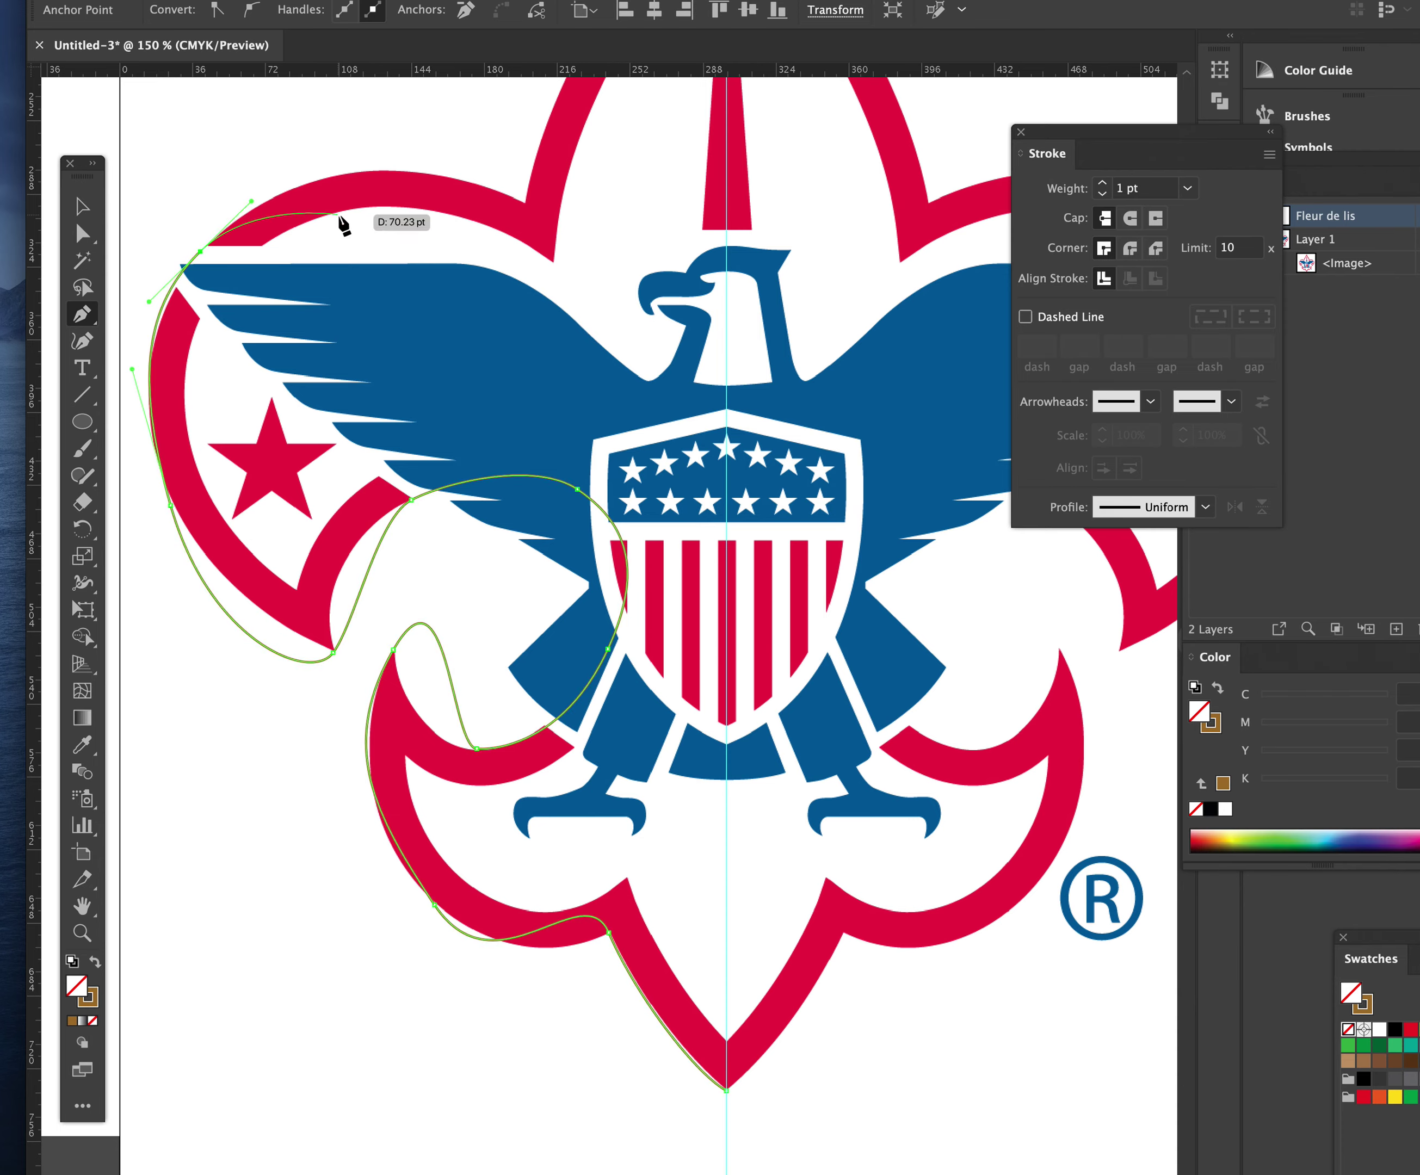
click(405, 173)
drag(405, 173, 555, 203)
Step: Continue the path up the top petal's left edge with smooth anchors to the top point on the centre guide, and end it there
scroll(558, 209, up, 5)
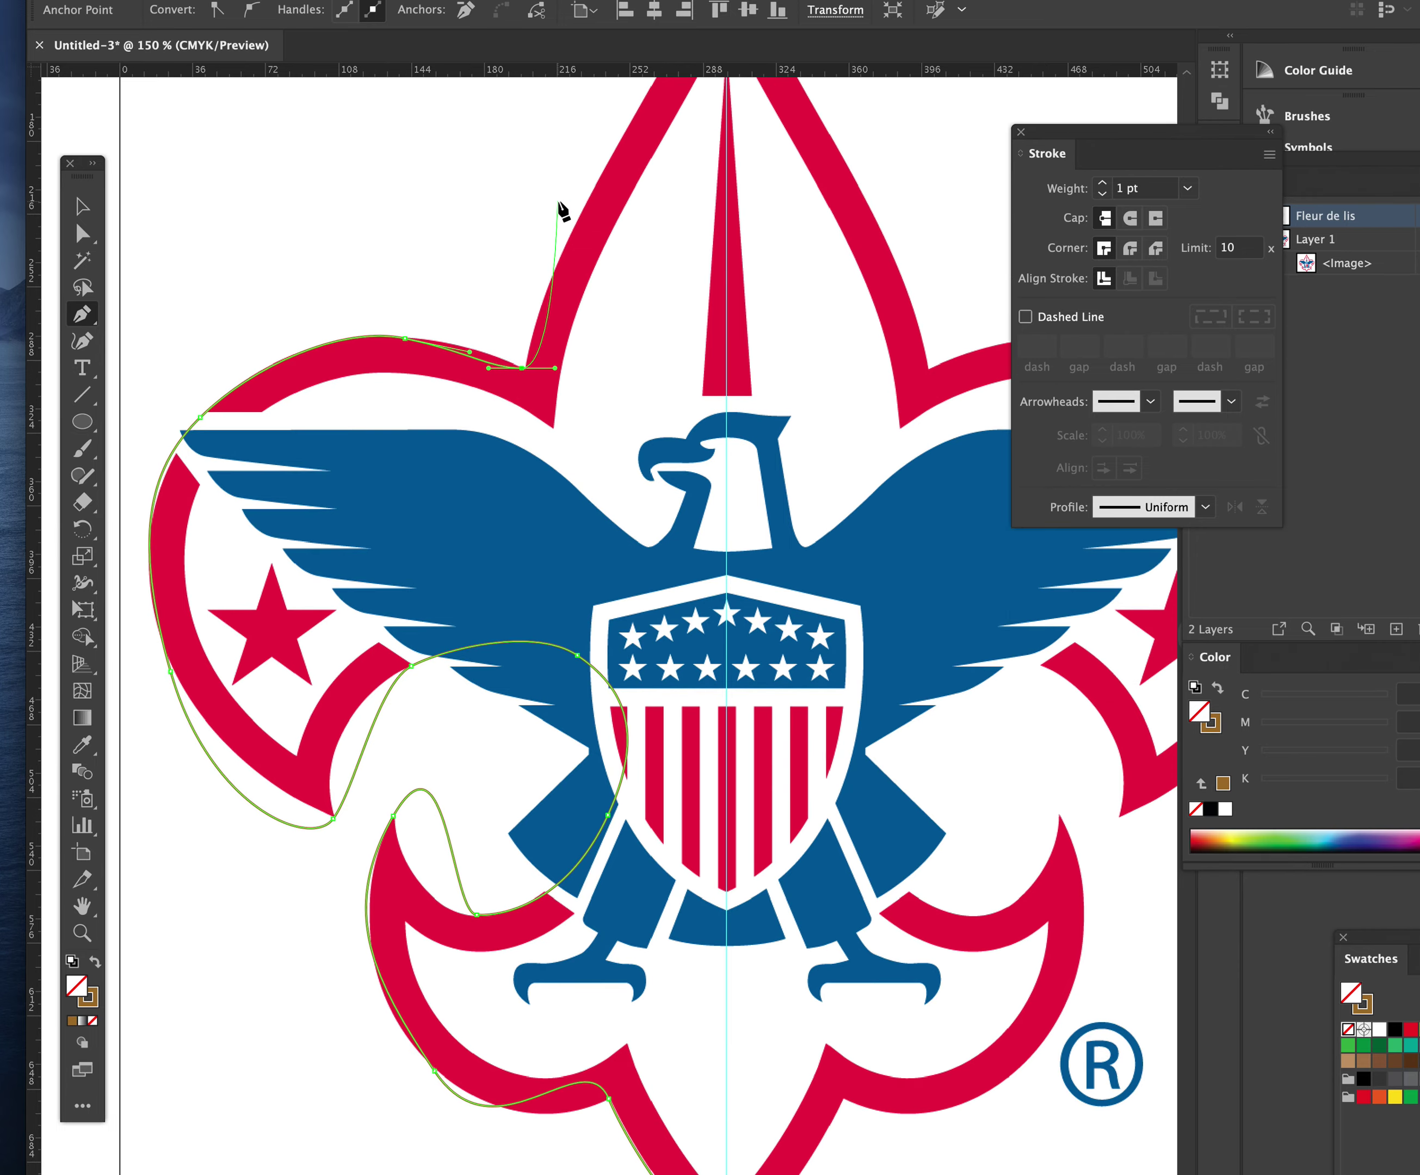
drag(577, 285, 603, 240)
scroll(677, 304, up, 3)
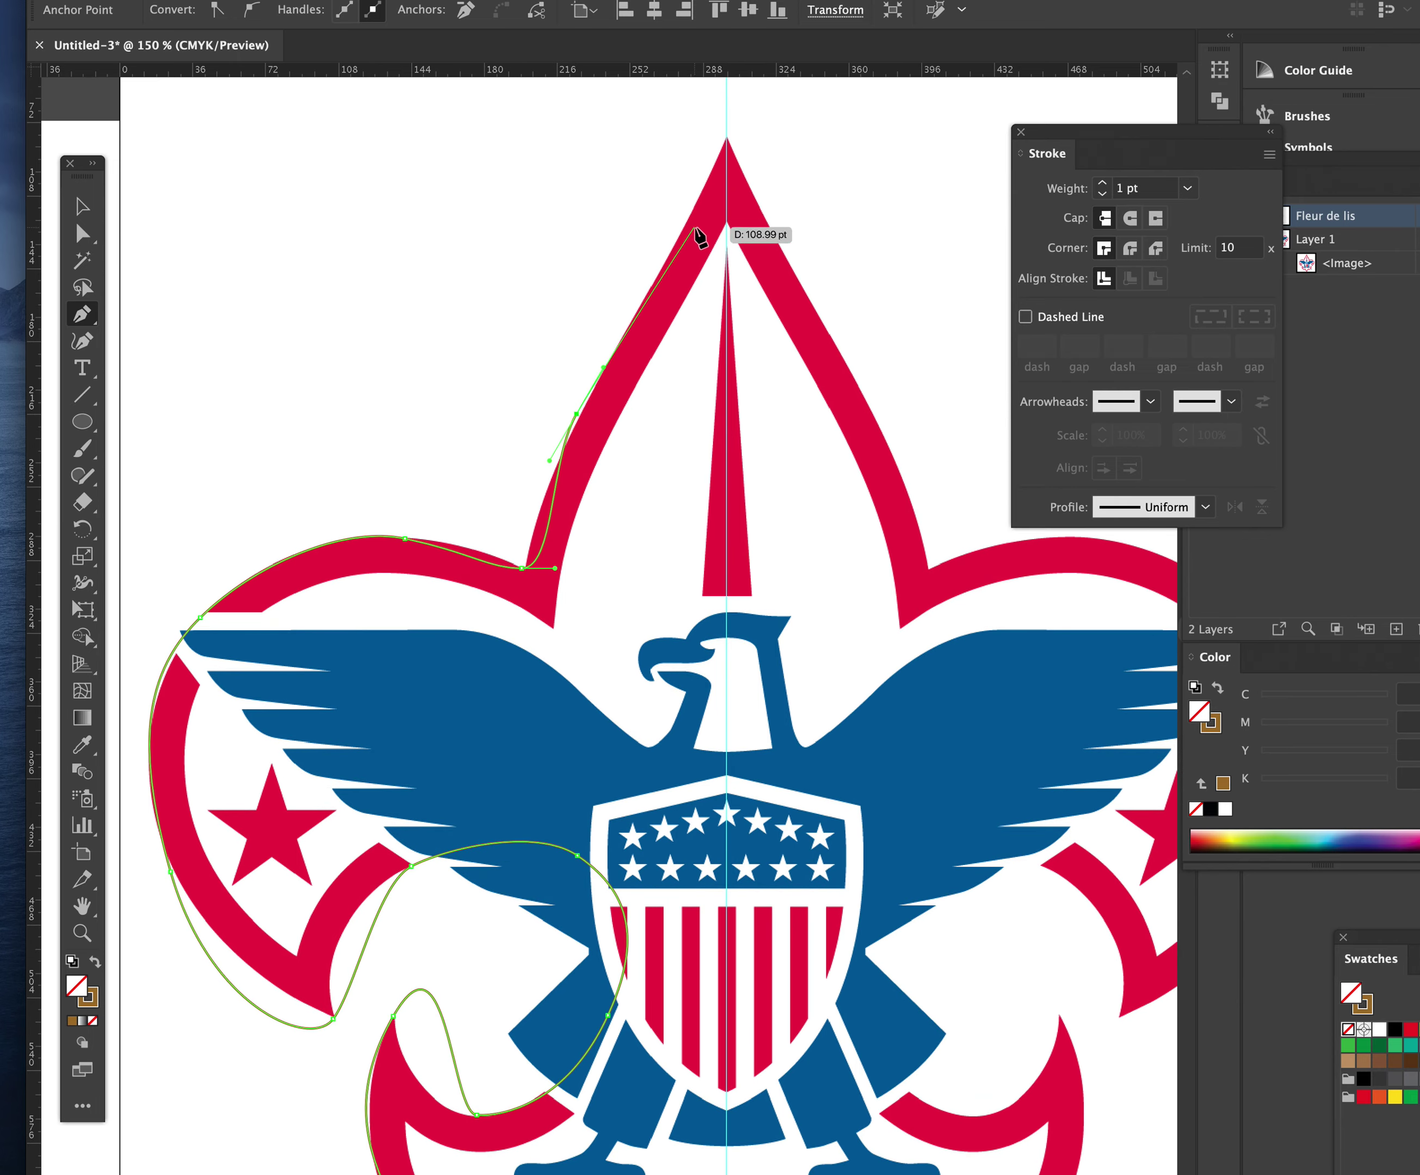
drag(660, 275, 673, 255)
click(726, 137)
click(730, 130)
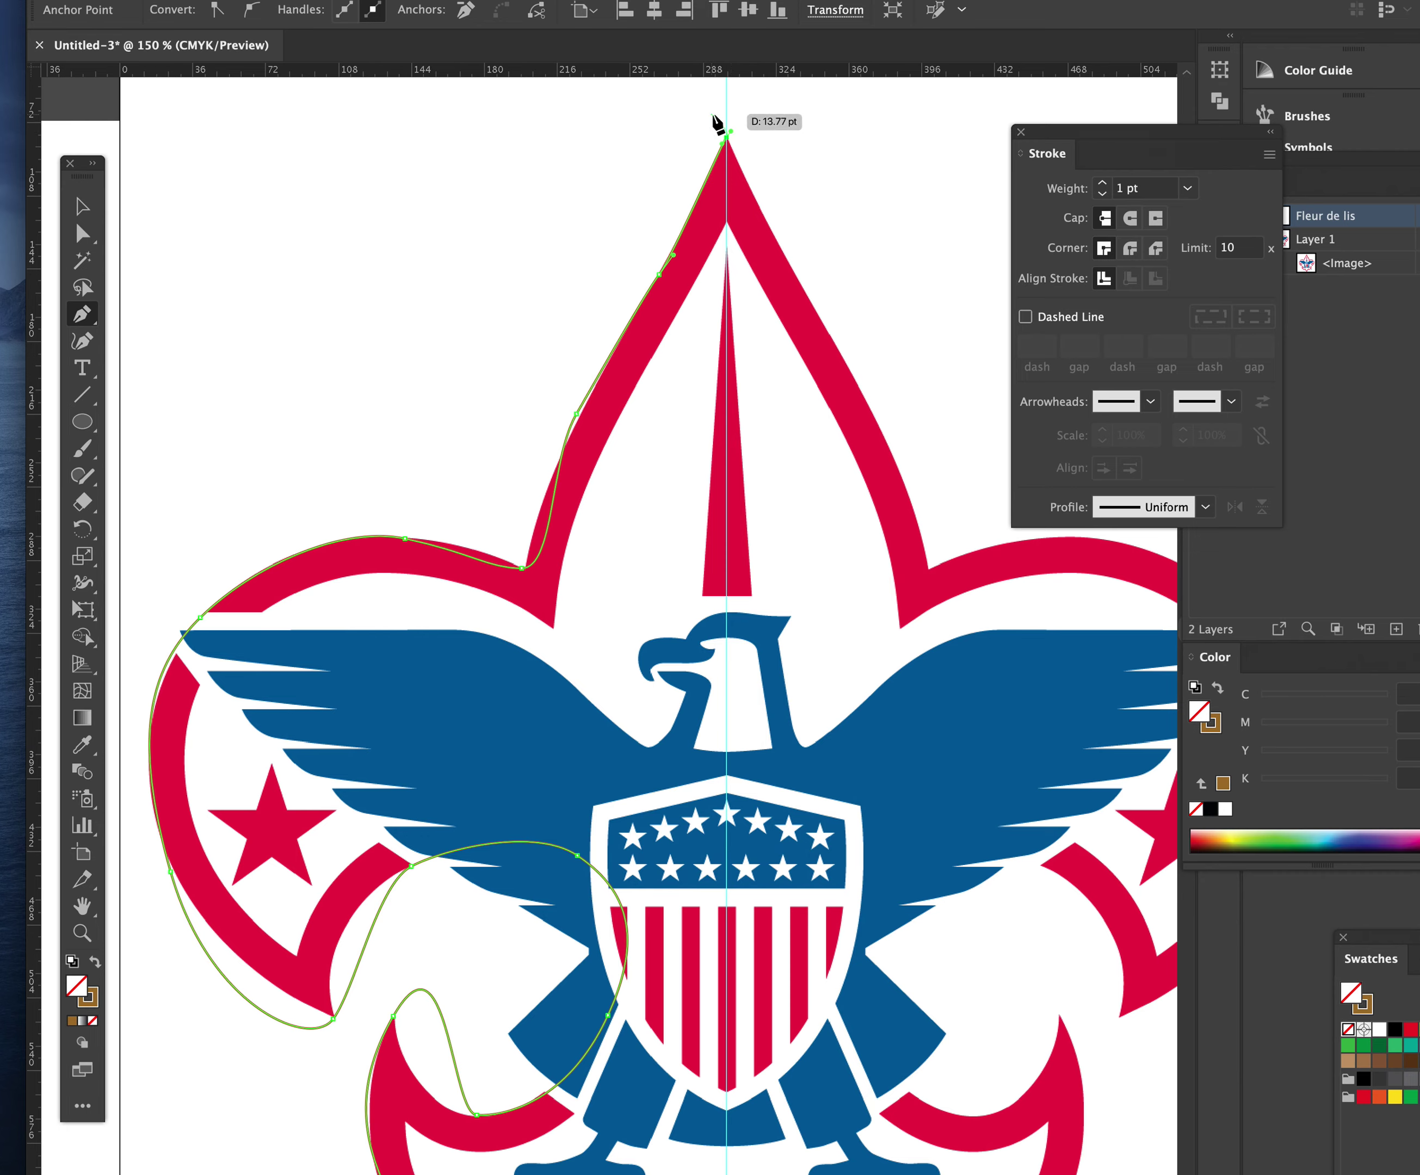
ctrl+click(799, 174)
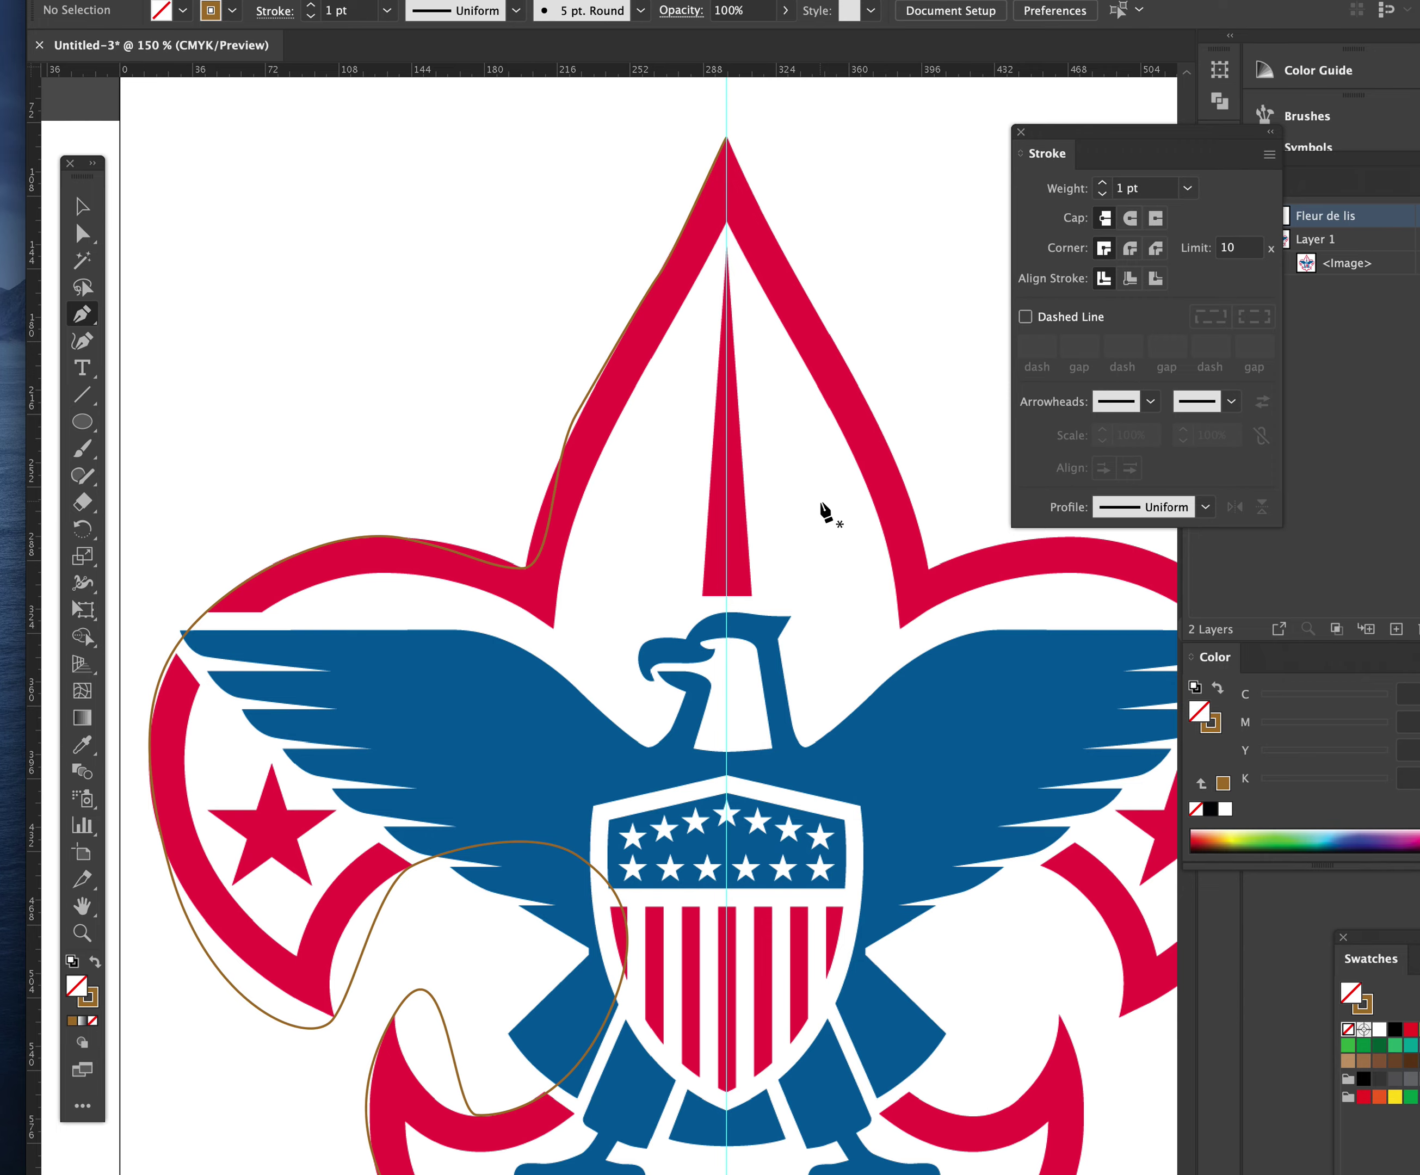
Step: Hide the template layer, Layer 1, to examine the redrawn path on its own, and show the layer again
scroll(797, 619, down, 5)
scroll(796, 618, down, 3)
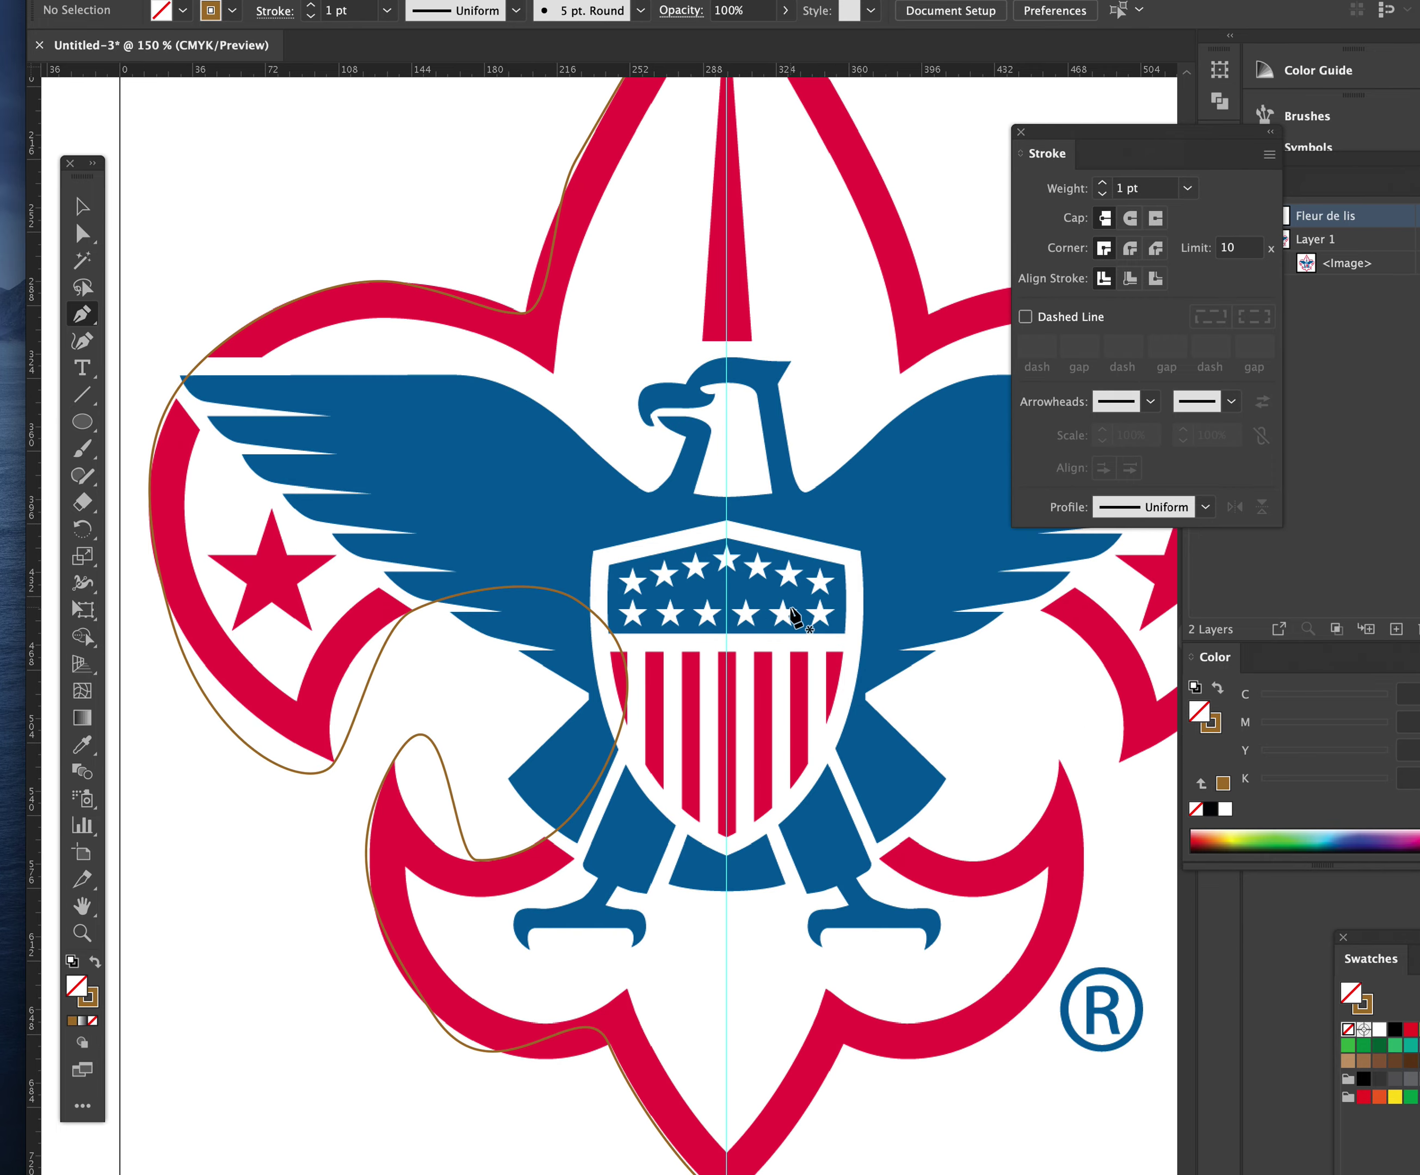
click(1391, 295)
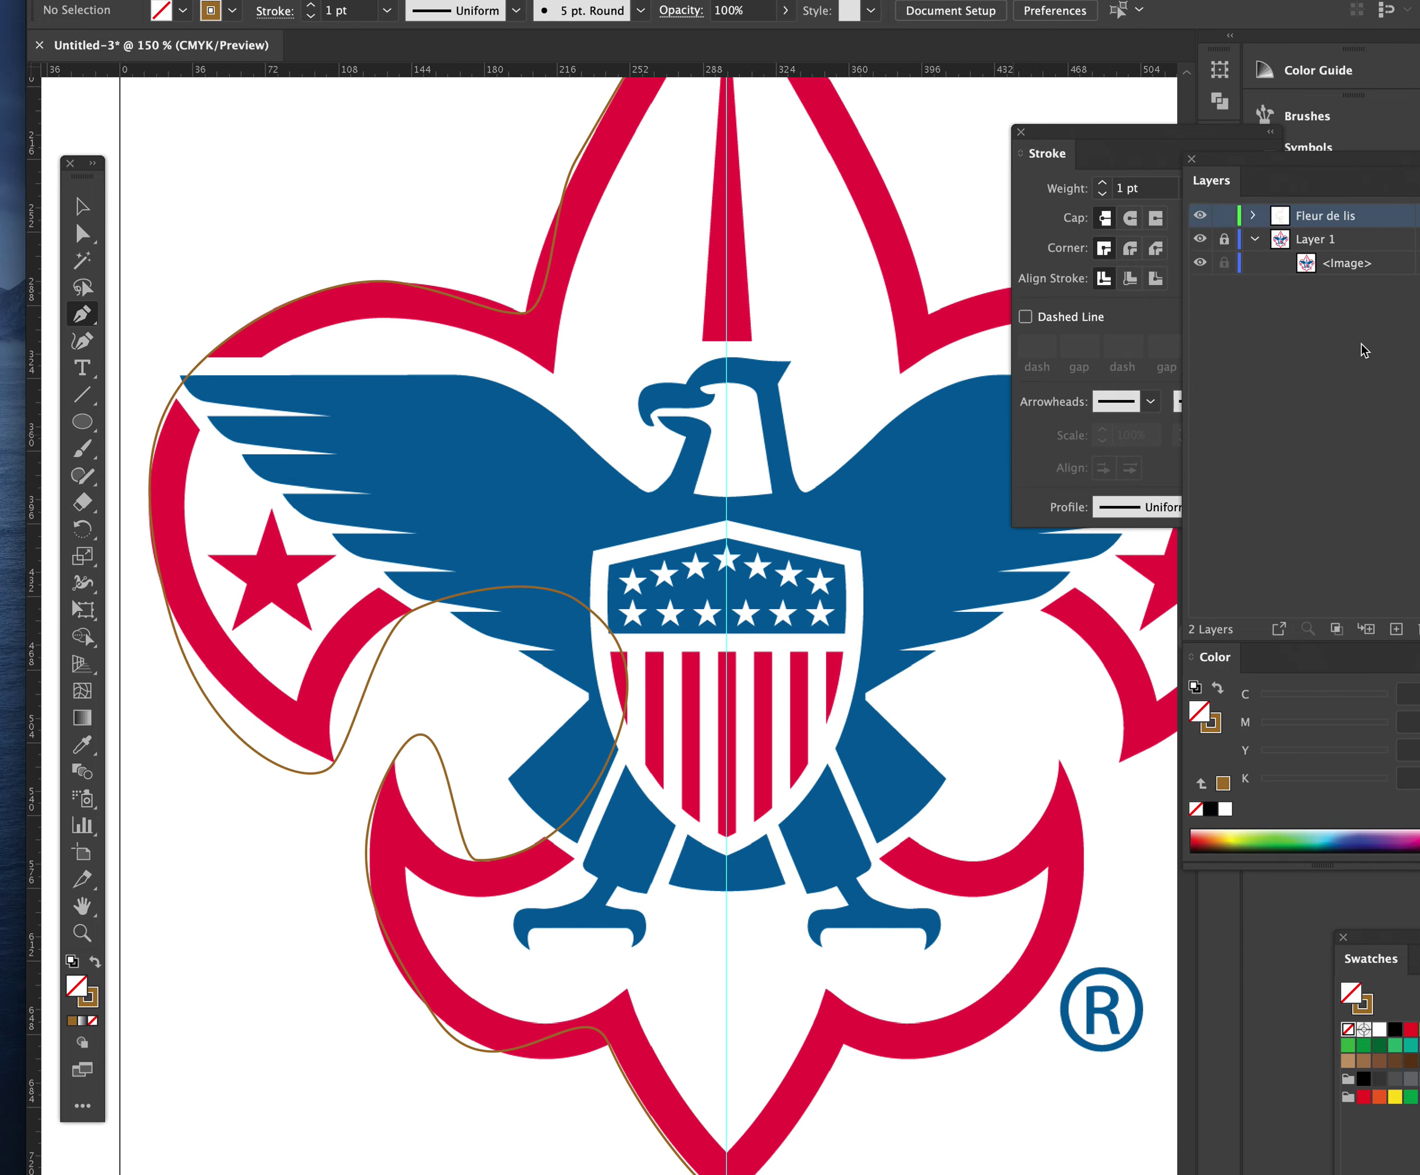
click(1196, 242)
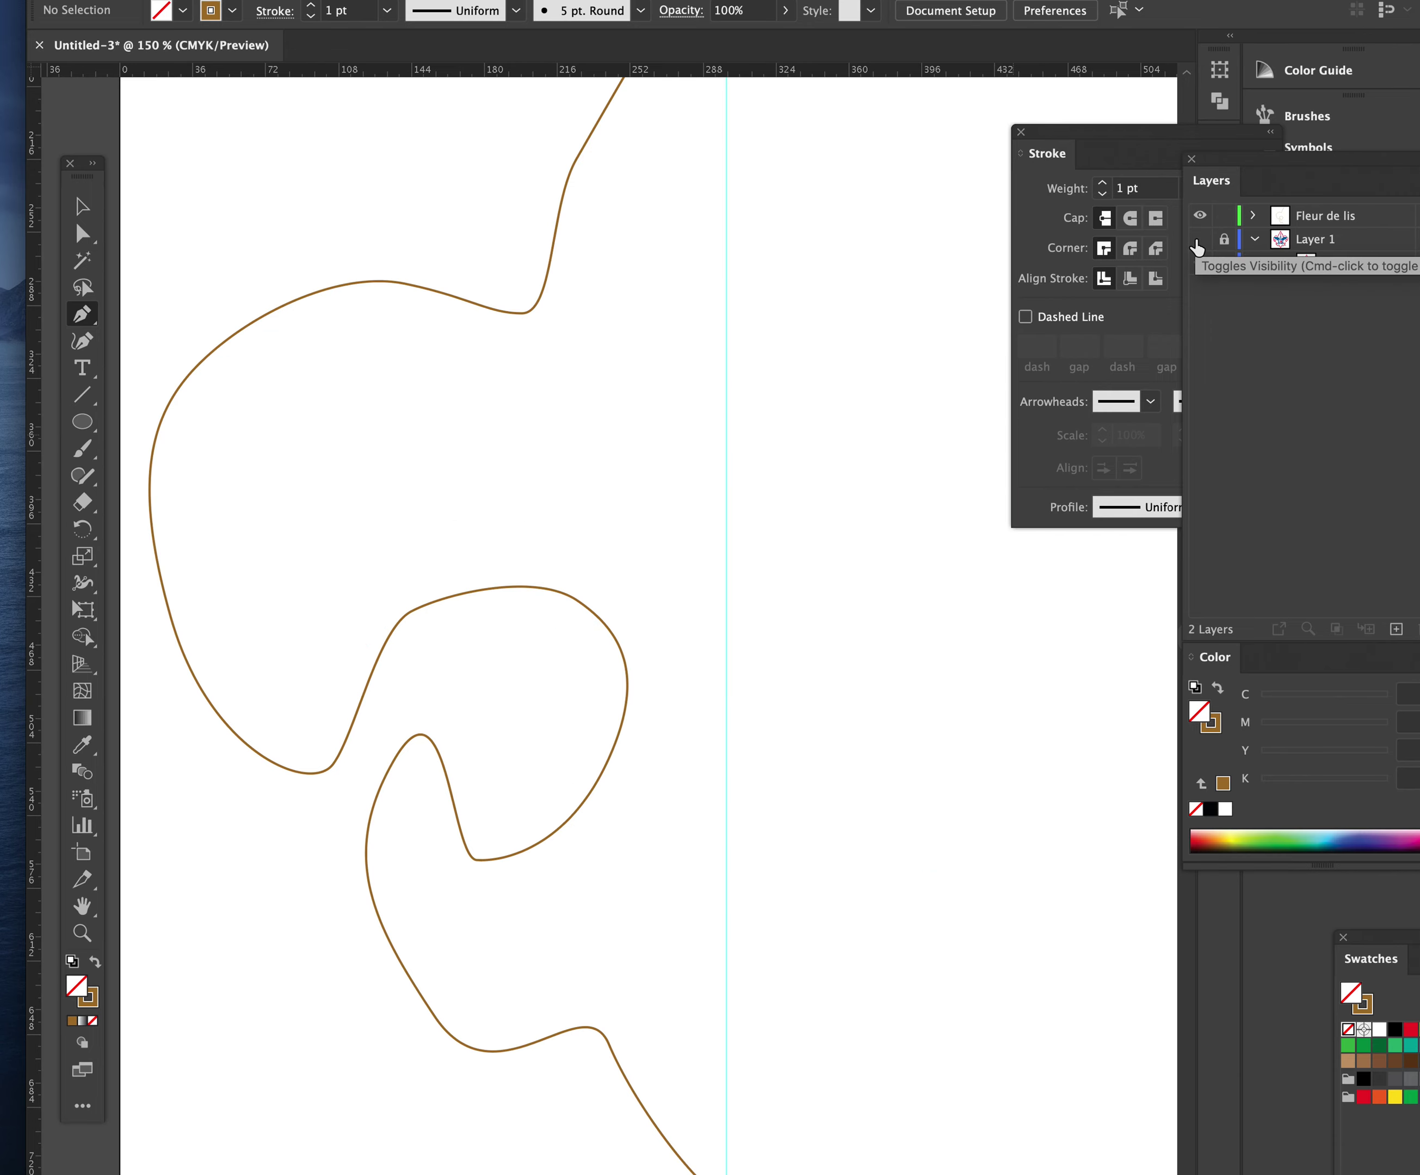
click(1197, 243)
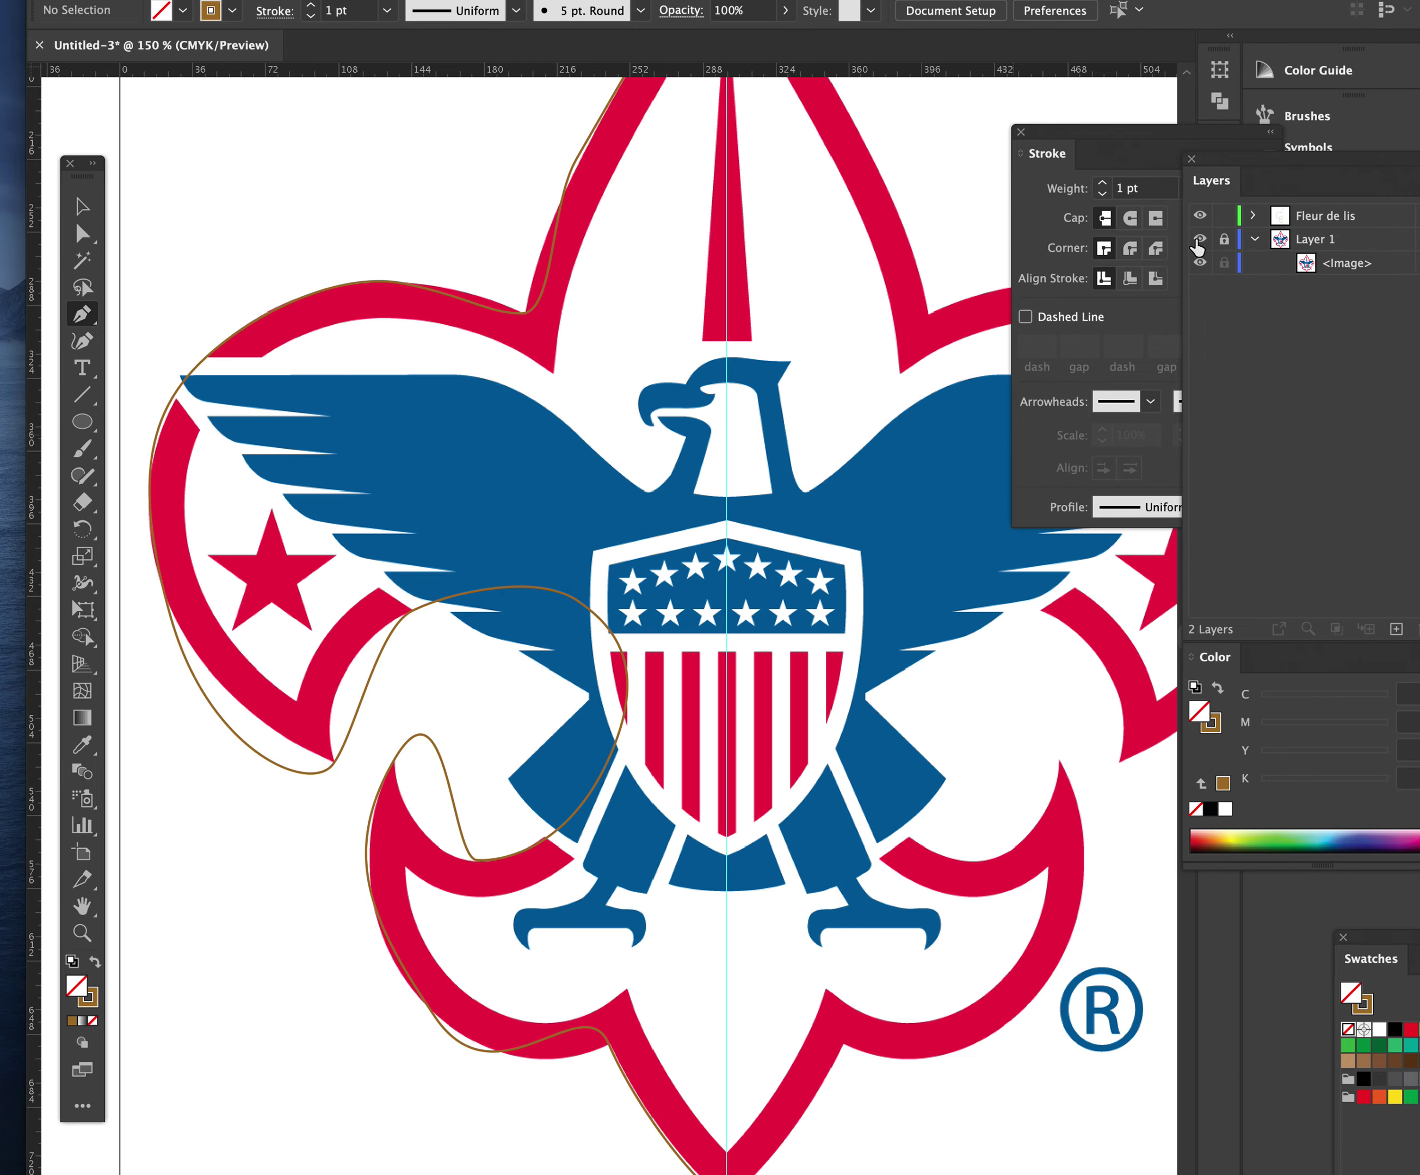